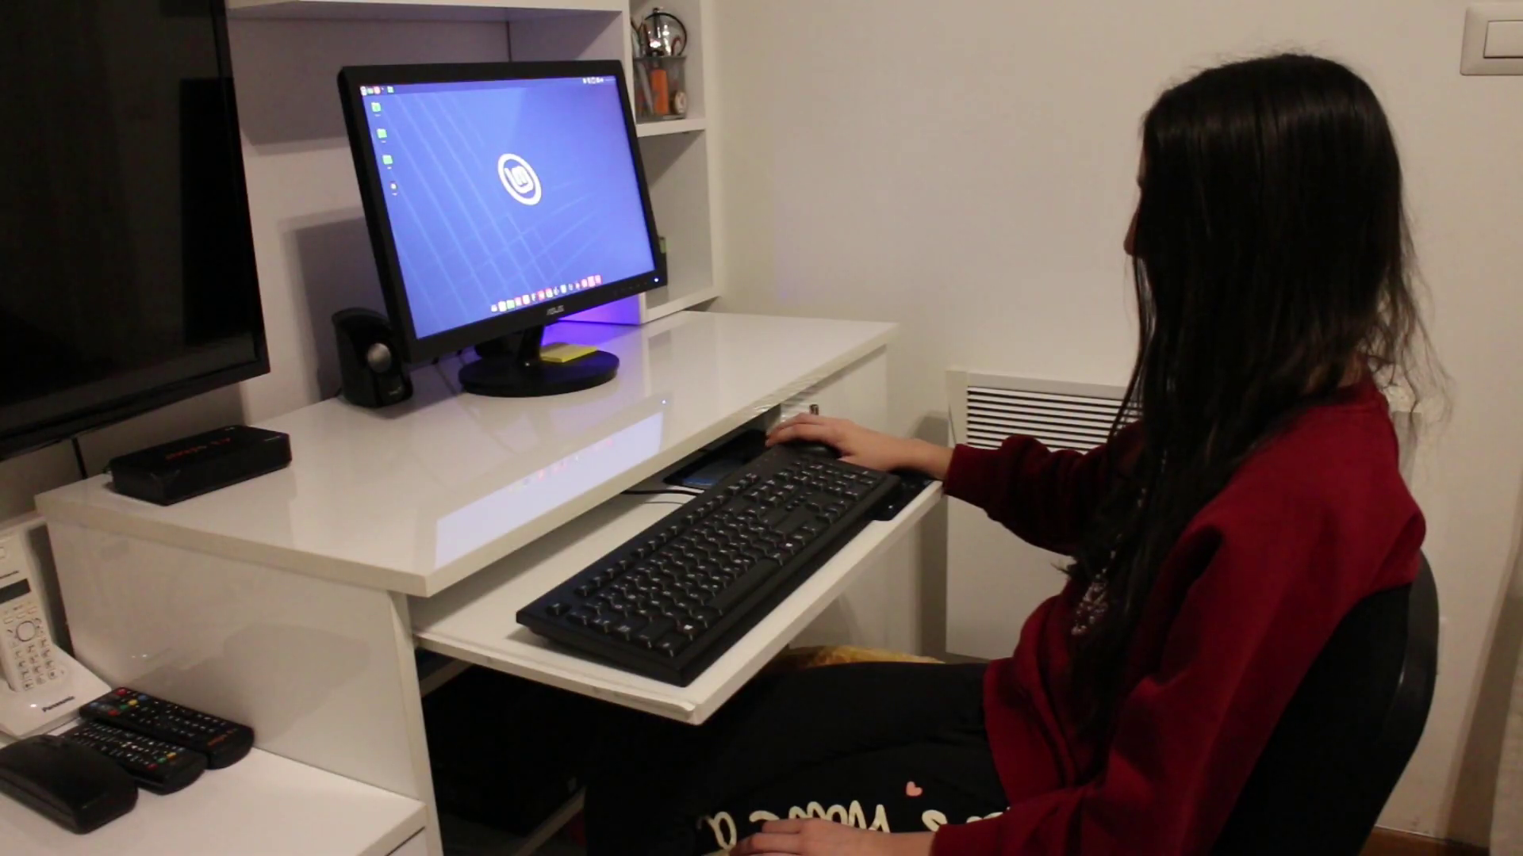
Launch Firefox, then open the home folder in File Manager and move it to the upper right.
left_click(364, 89)
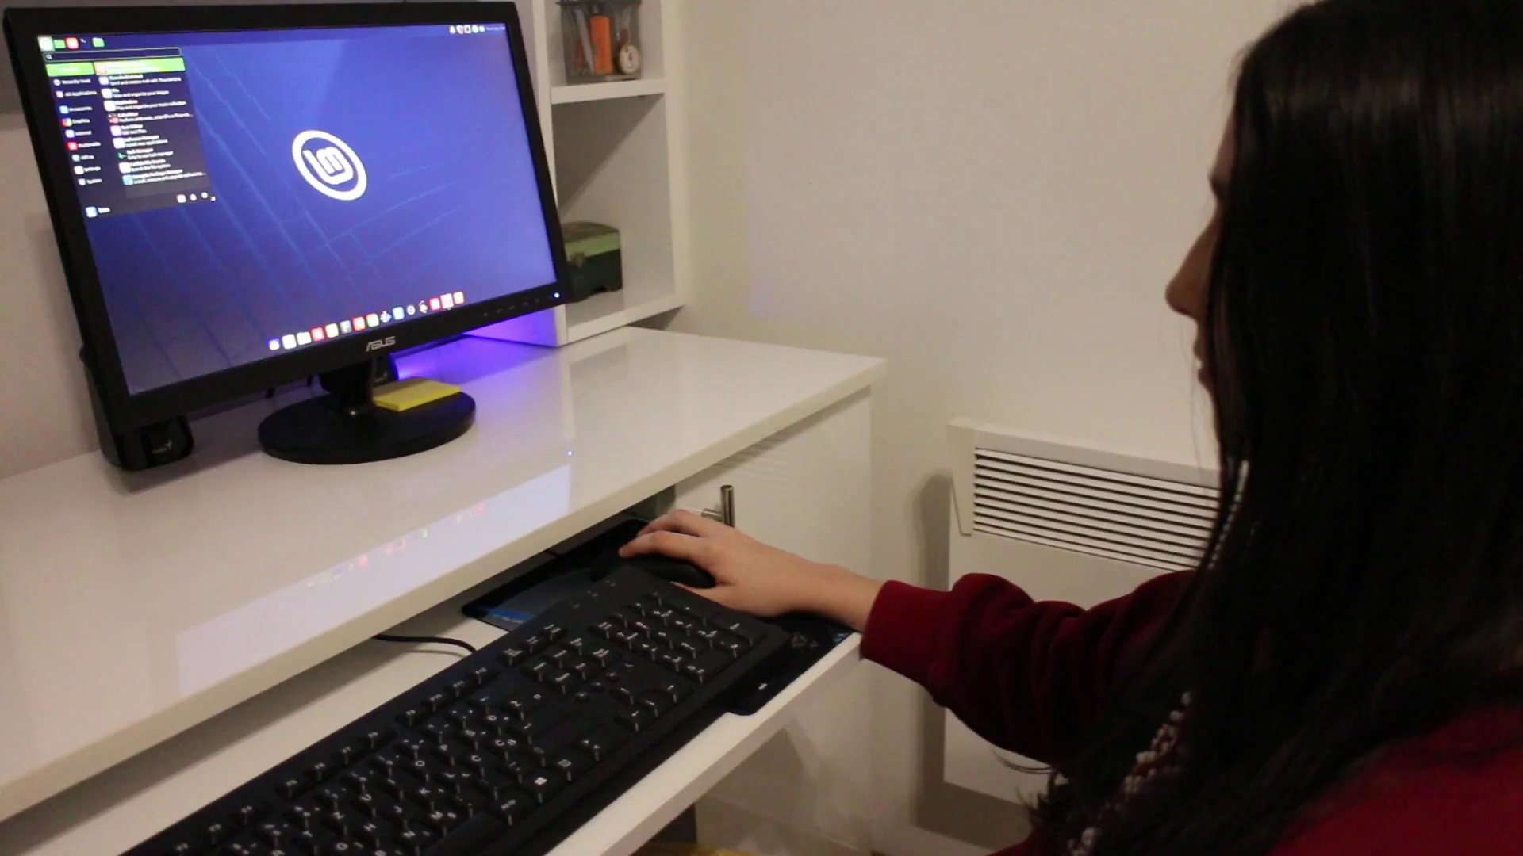
left_click(449, 187)
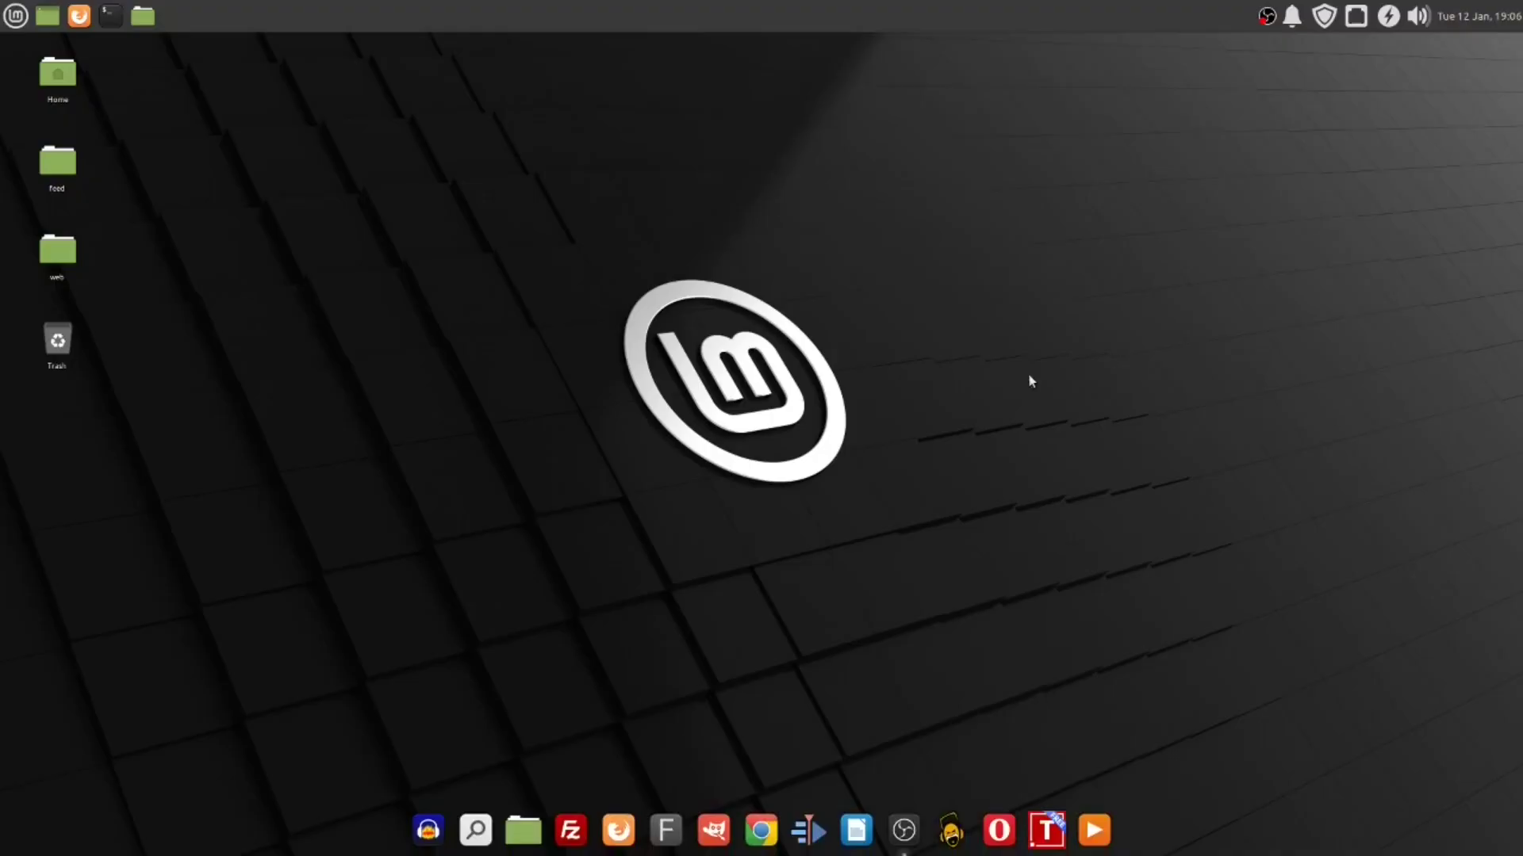
left_click(524, 830)
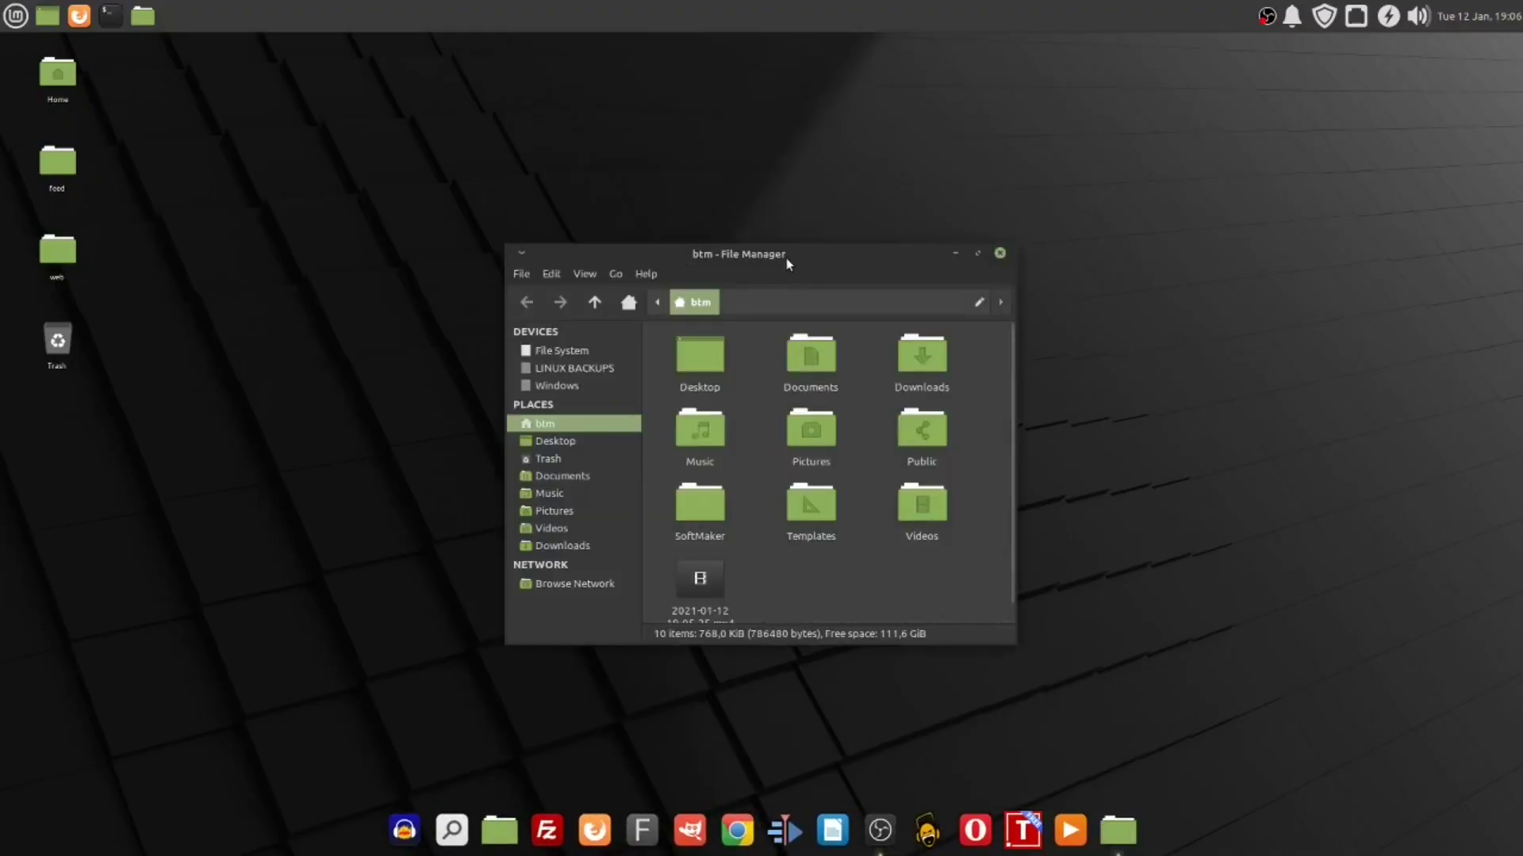
left_click_drag(788, 258, 1186, 186)
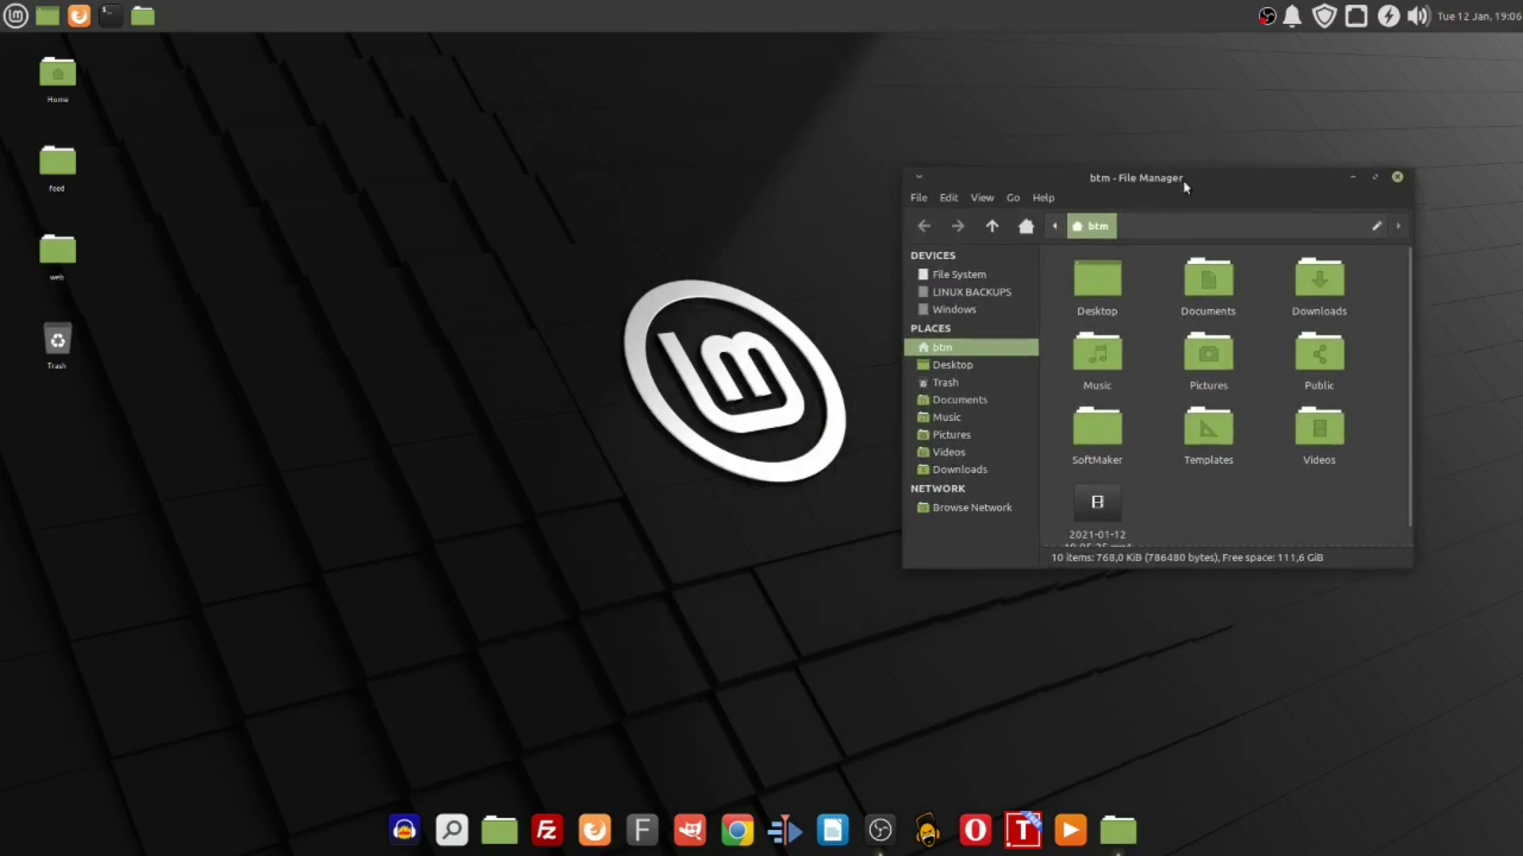
left_click(17, 14)
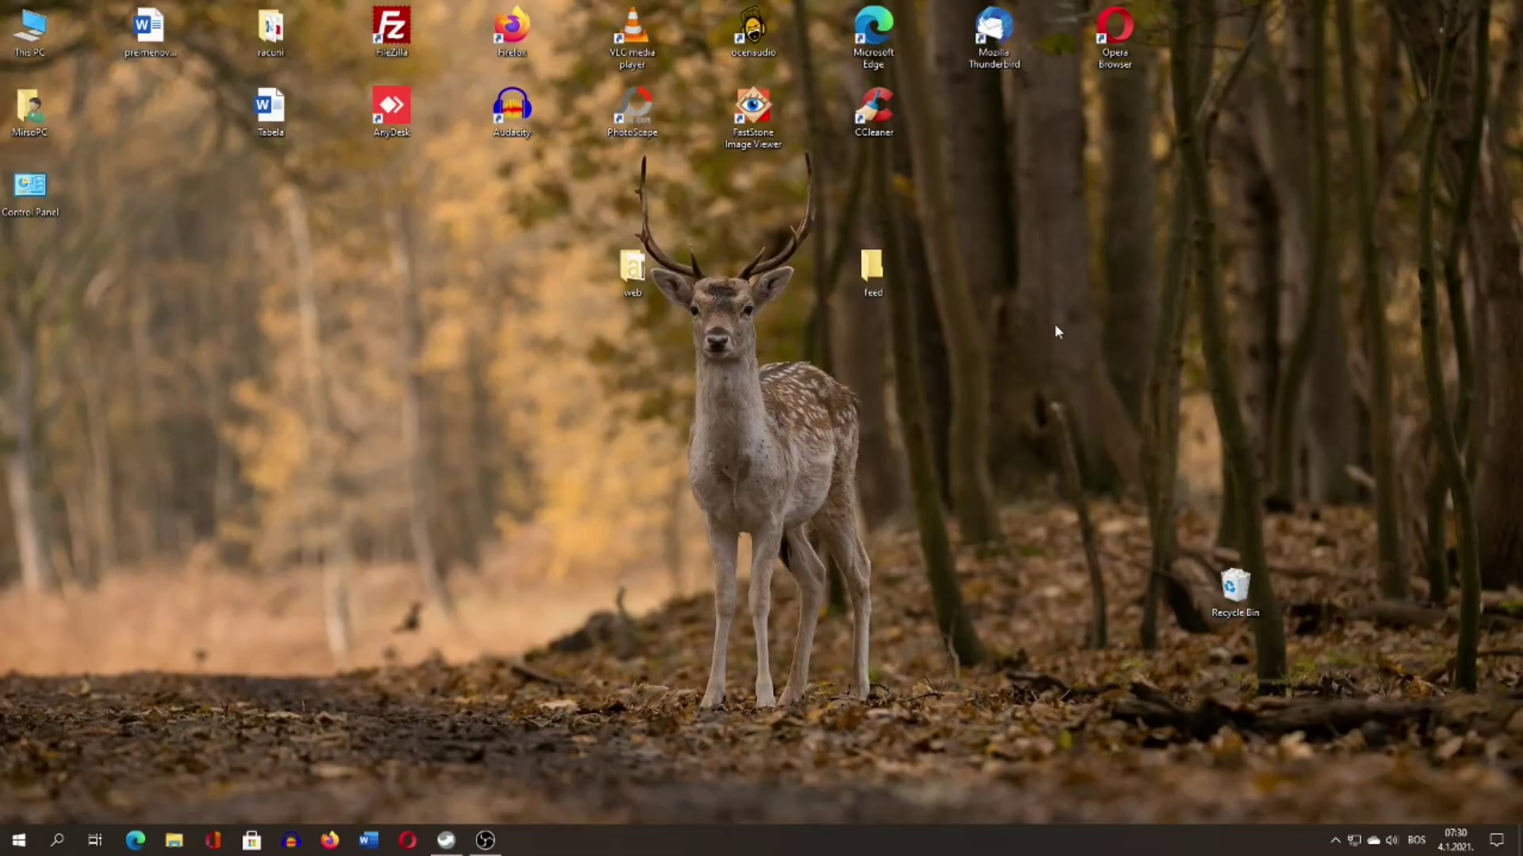
Launch Firefox, dismiss the default-browser prompt, and search the web for 'feren os'.
left_click(330, 840)
left_click(821, 445)
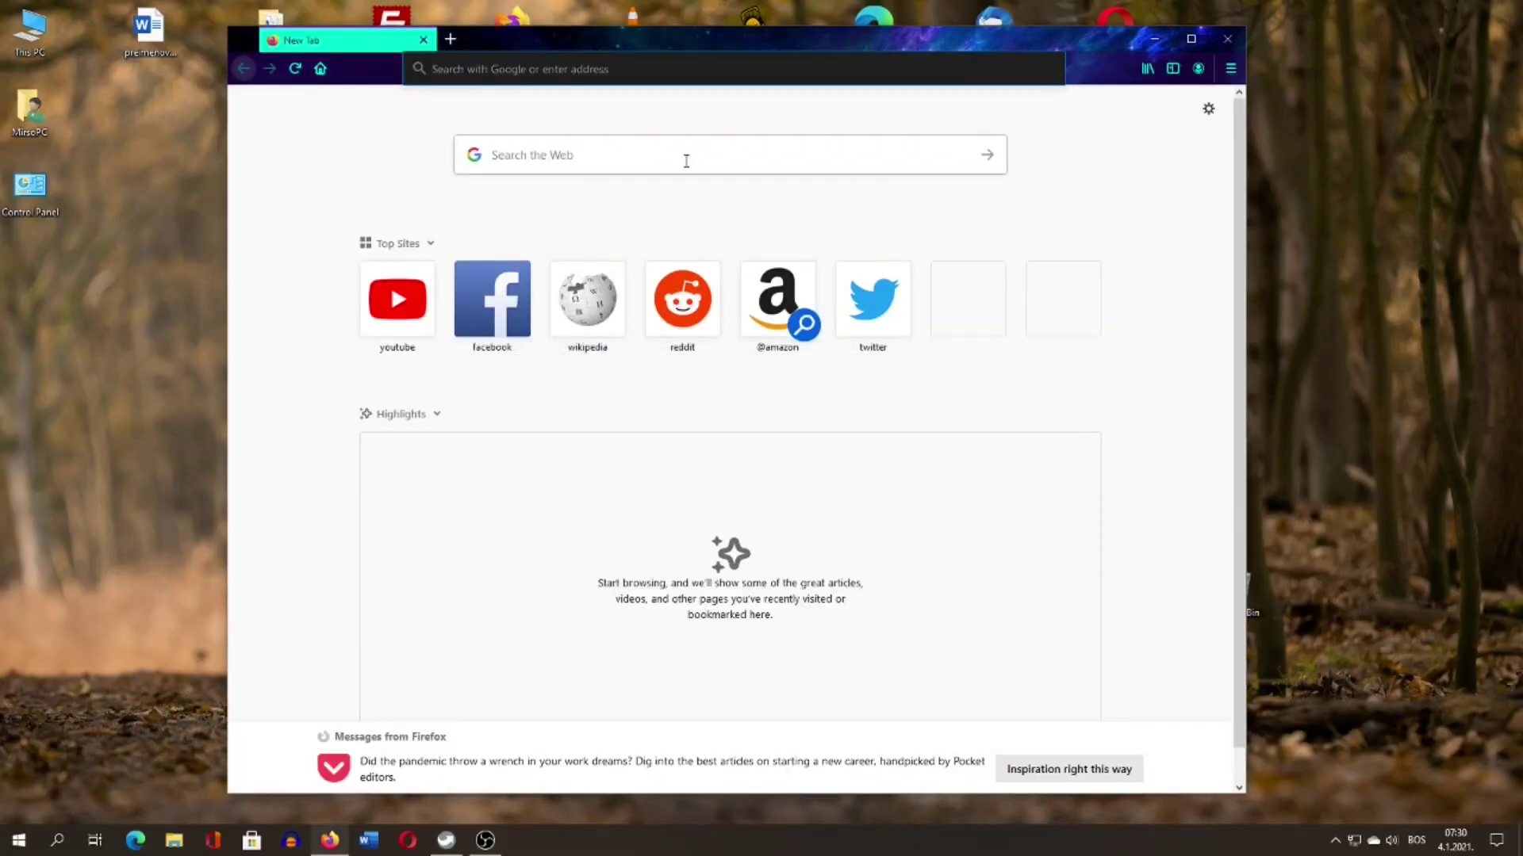
left_click(678, 157)
type("feren os")
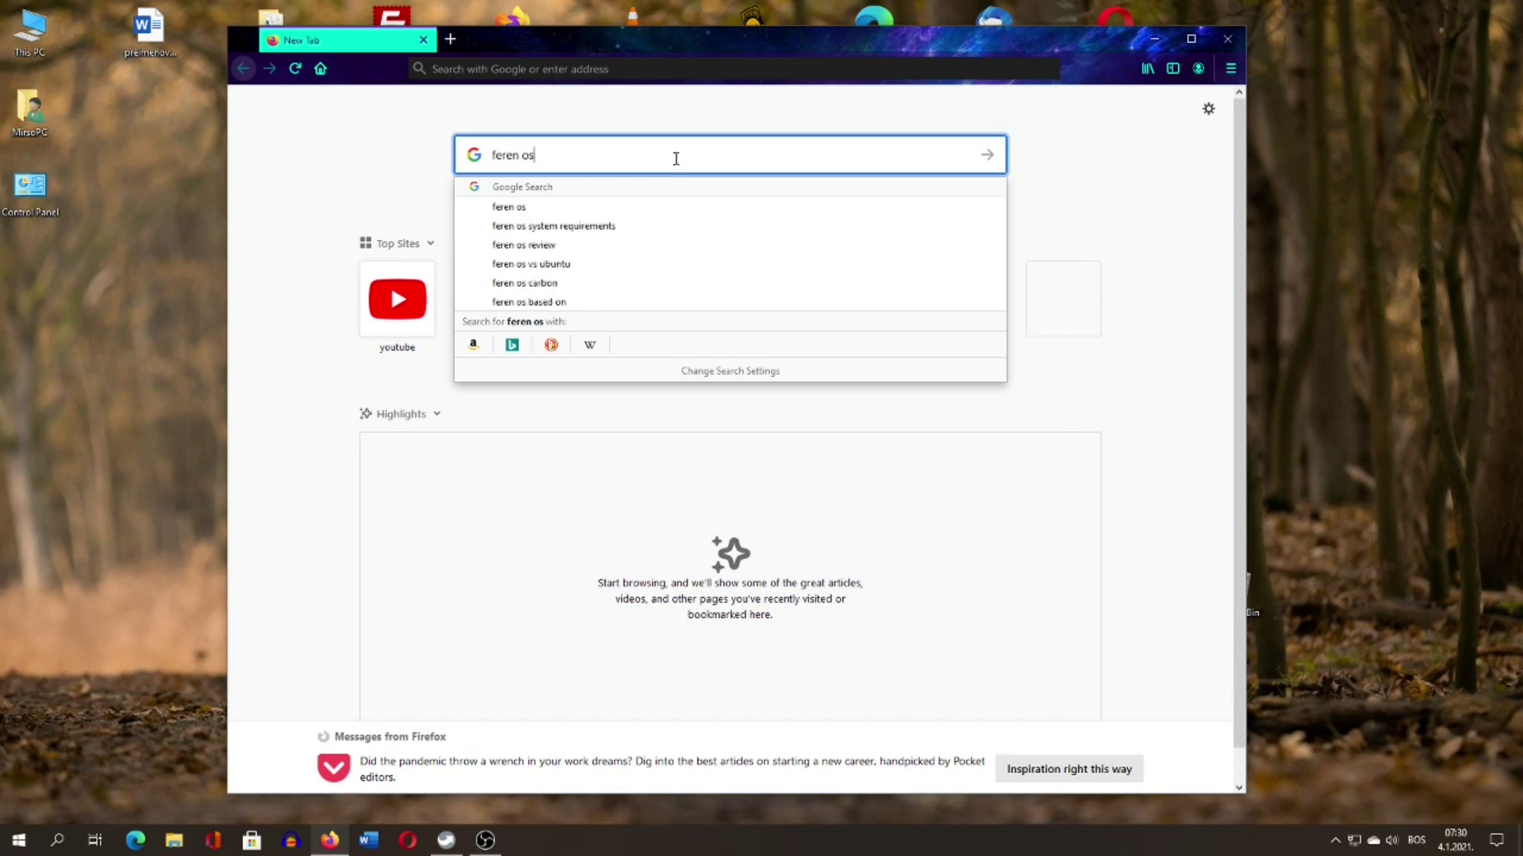
key("Return")
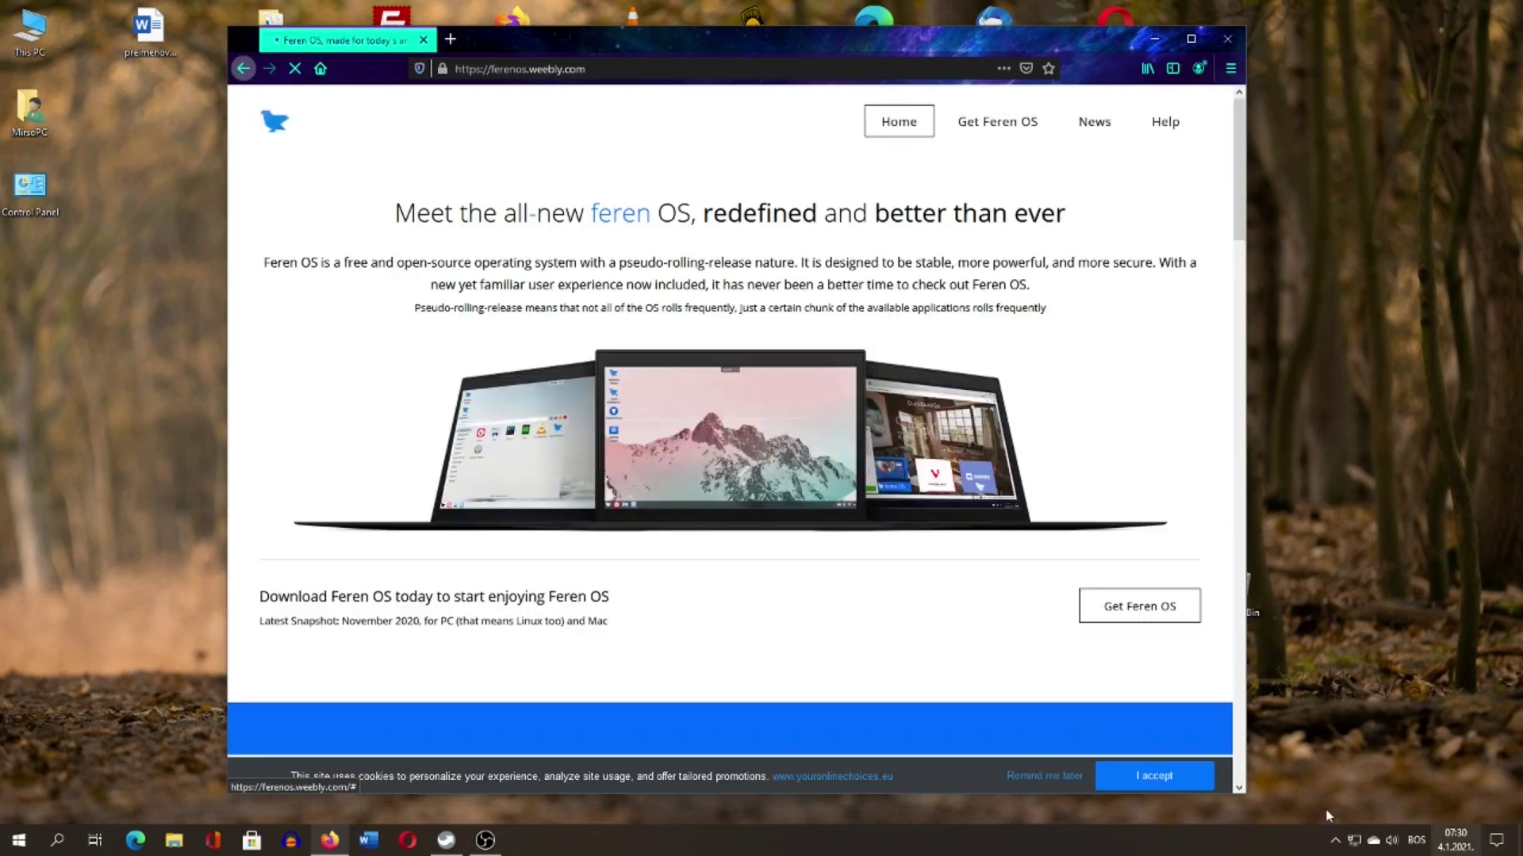
From the Feren OS site's Get Feren OS page, save Feren-OS-standarddt.iso and check its download progress.
left_click(1153, 775)
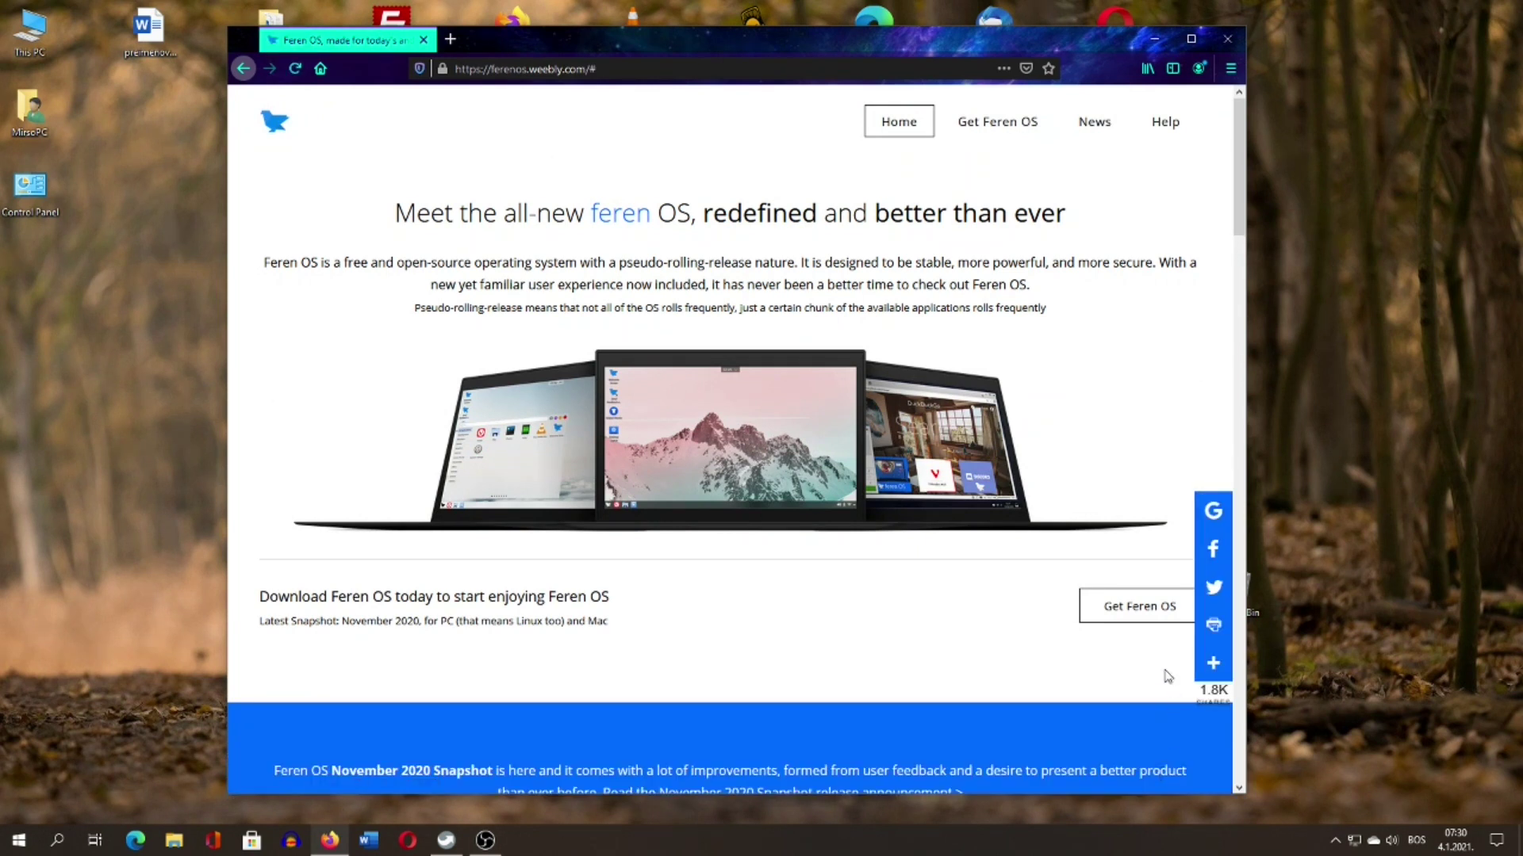
left_click(1154, 605)
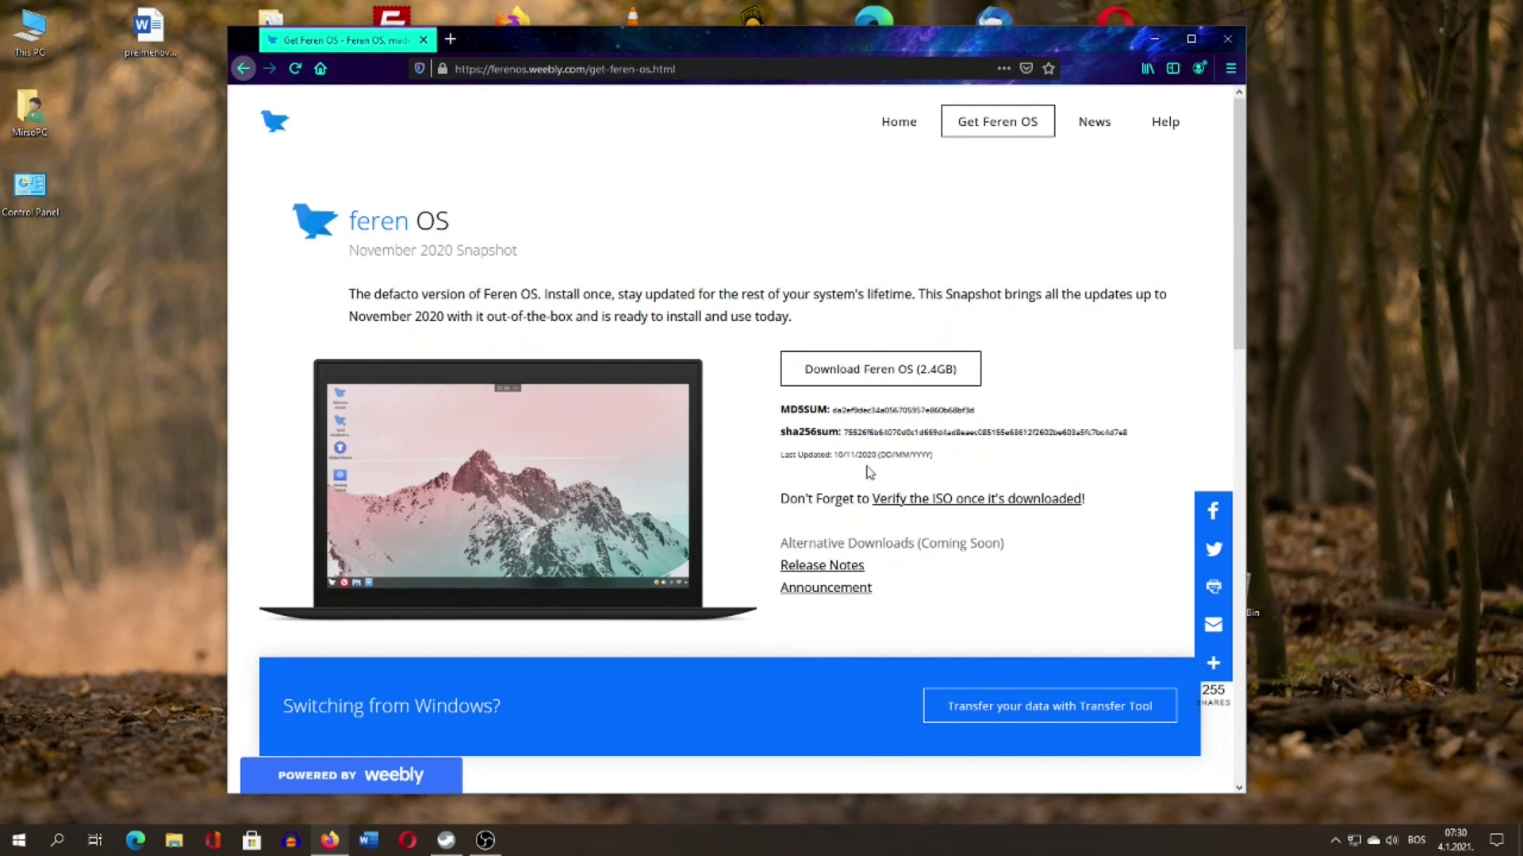
left_click(893, 379)
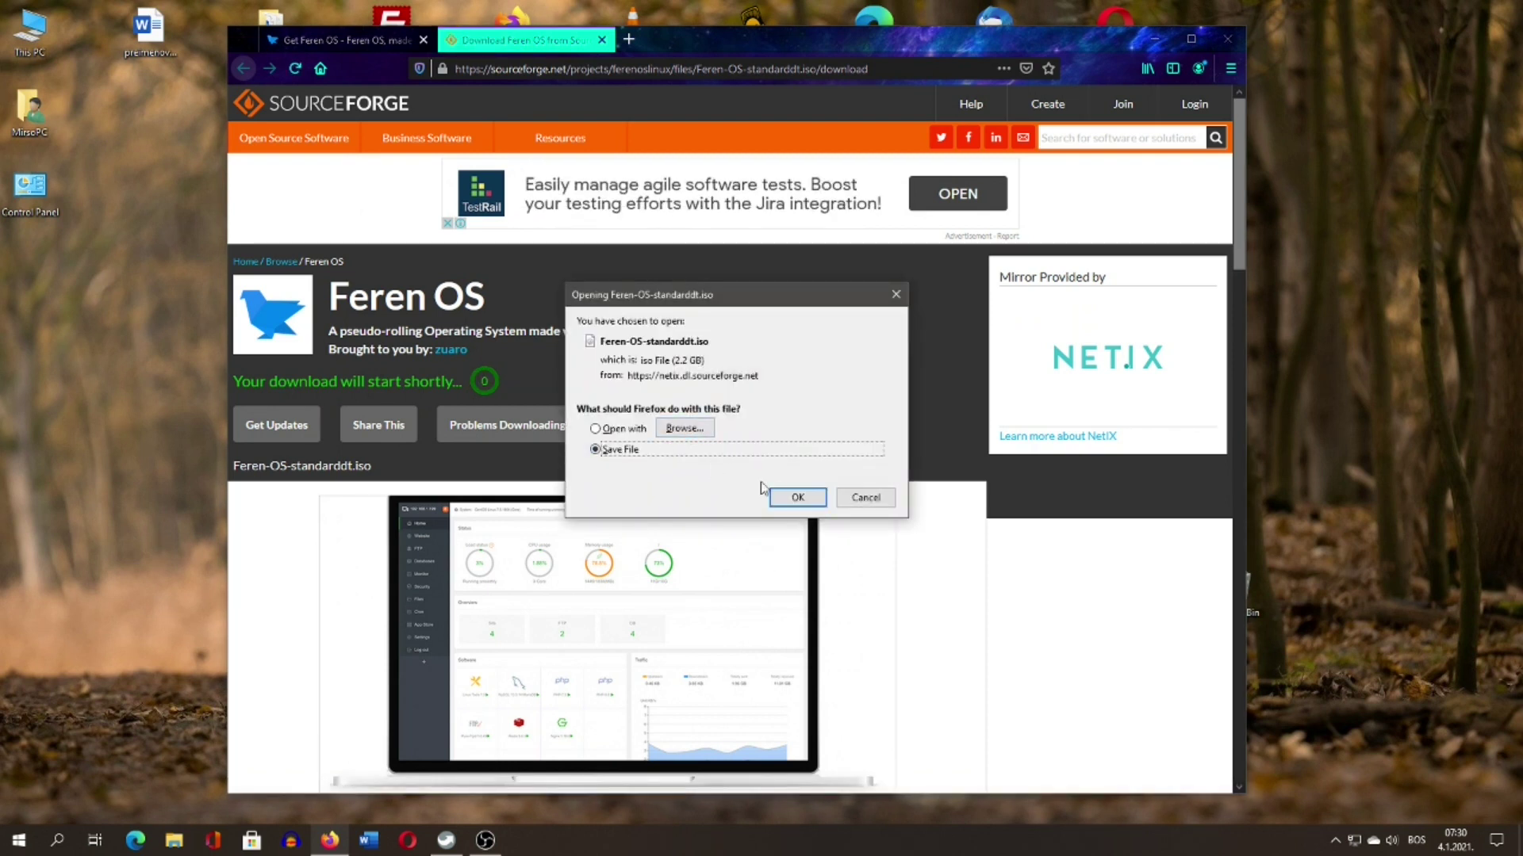
left_click(789, 496)
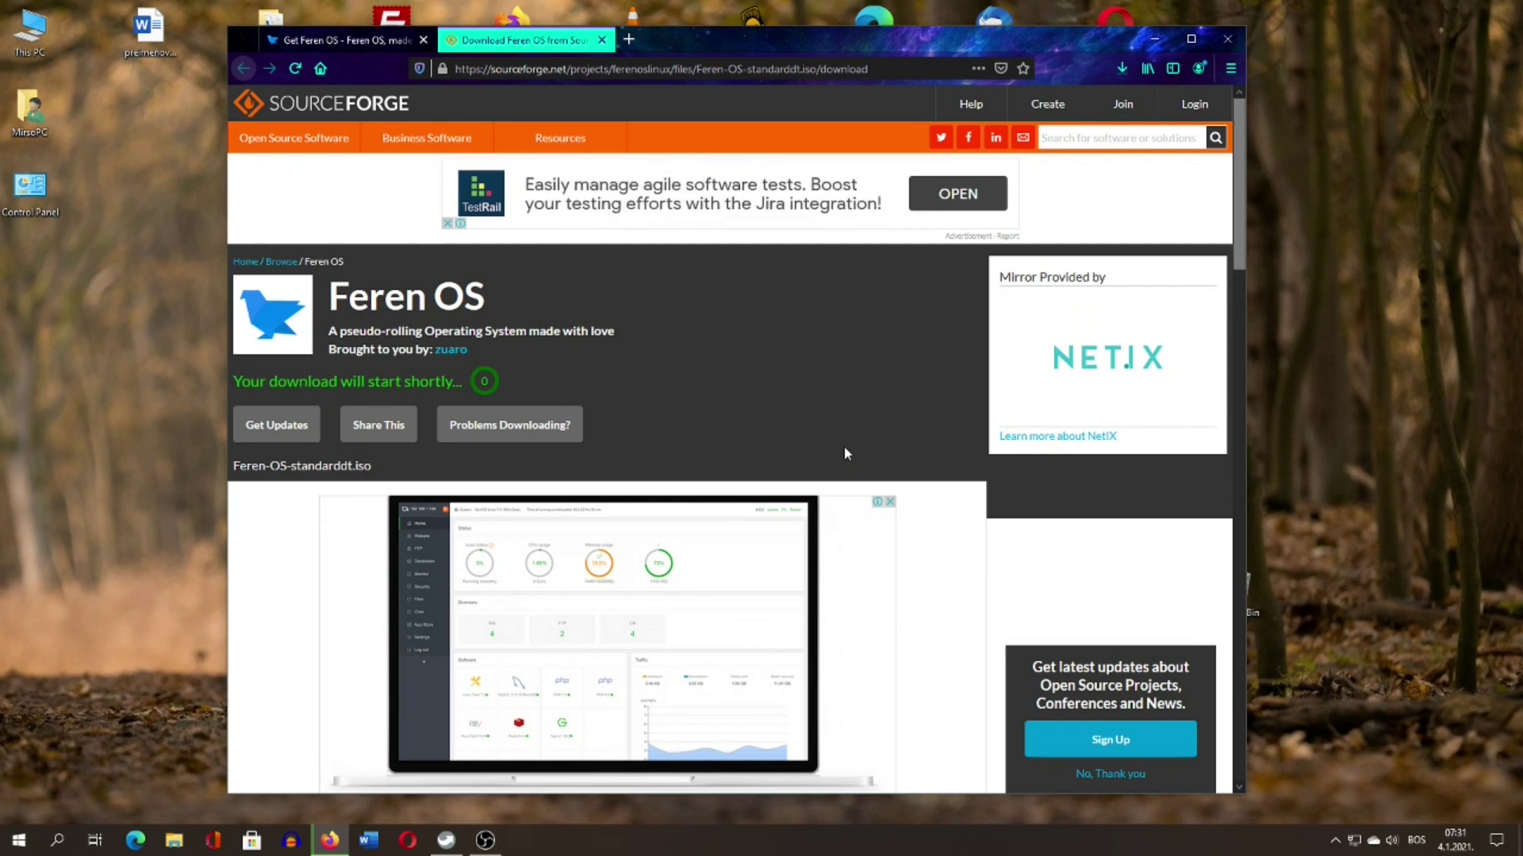
left_click(1122, 69)
left_click(1122, 69)
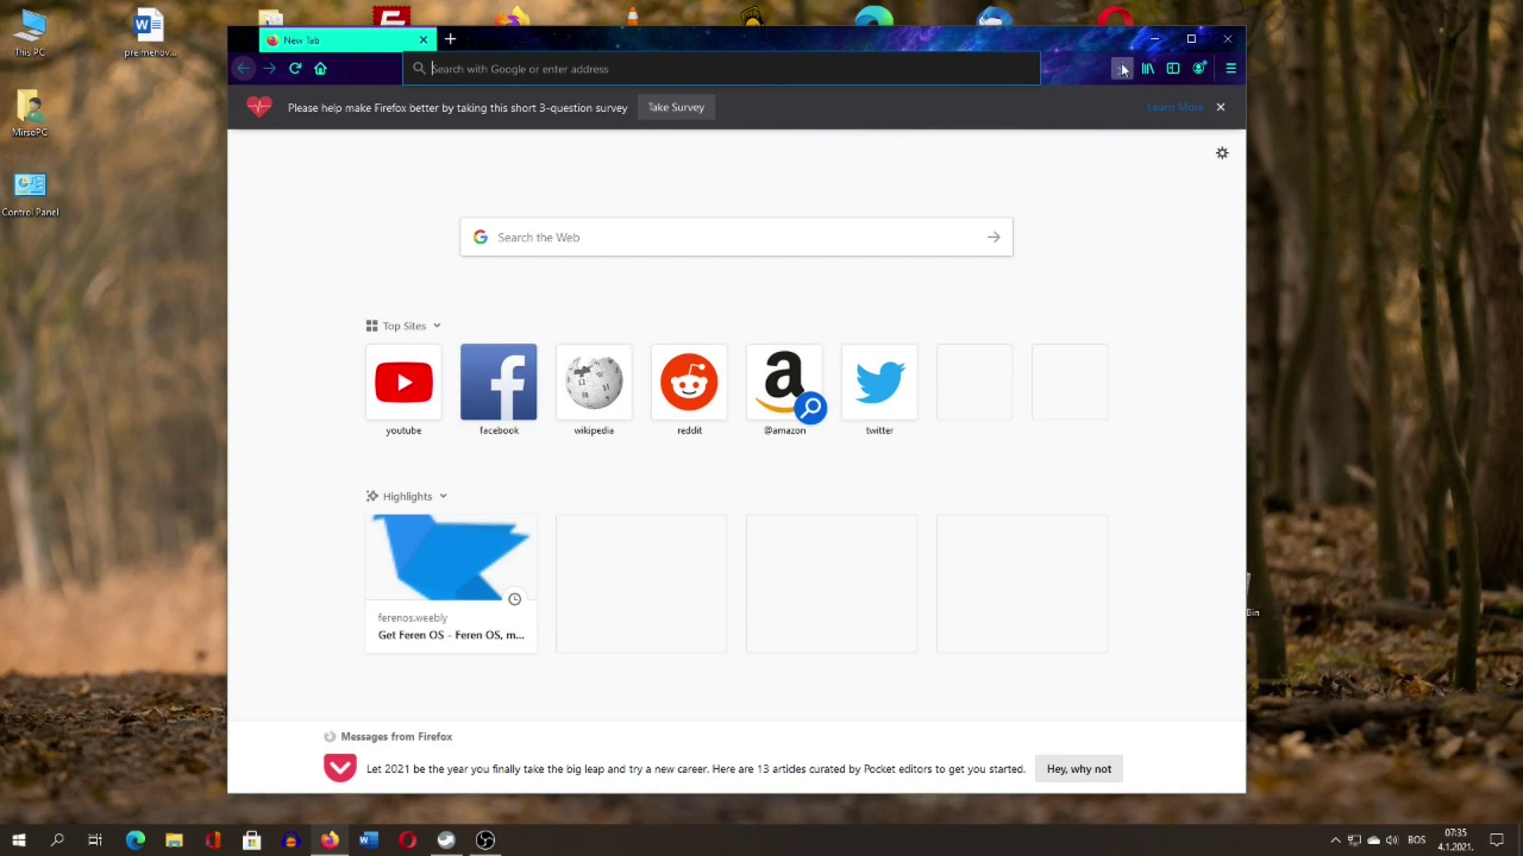
Confirm the downloaded ISO in the Downloads folder, then minimise the folder and browser windows.
left_click(1123, 69)
left_click(1106, 111)
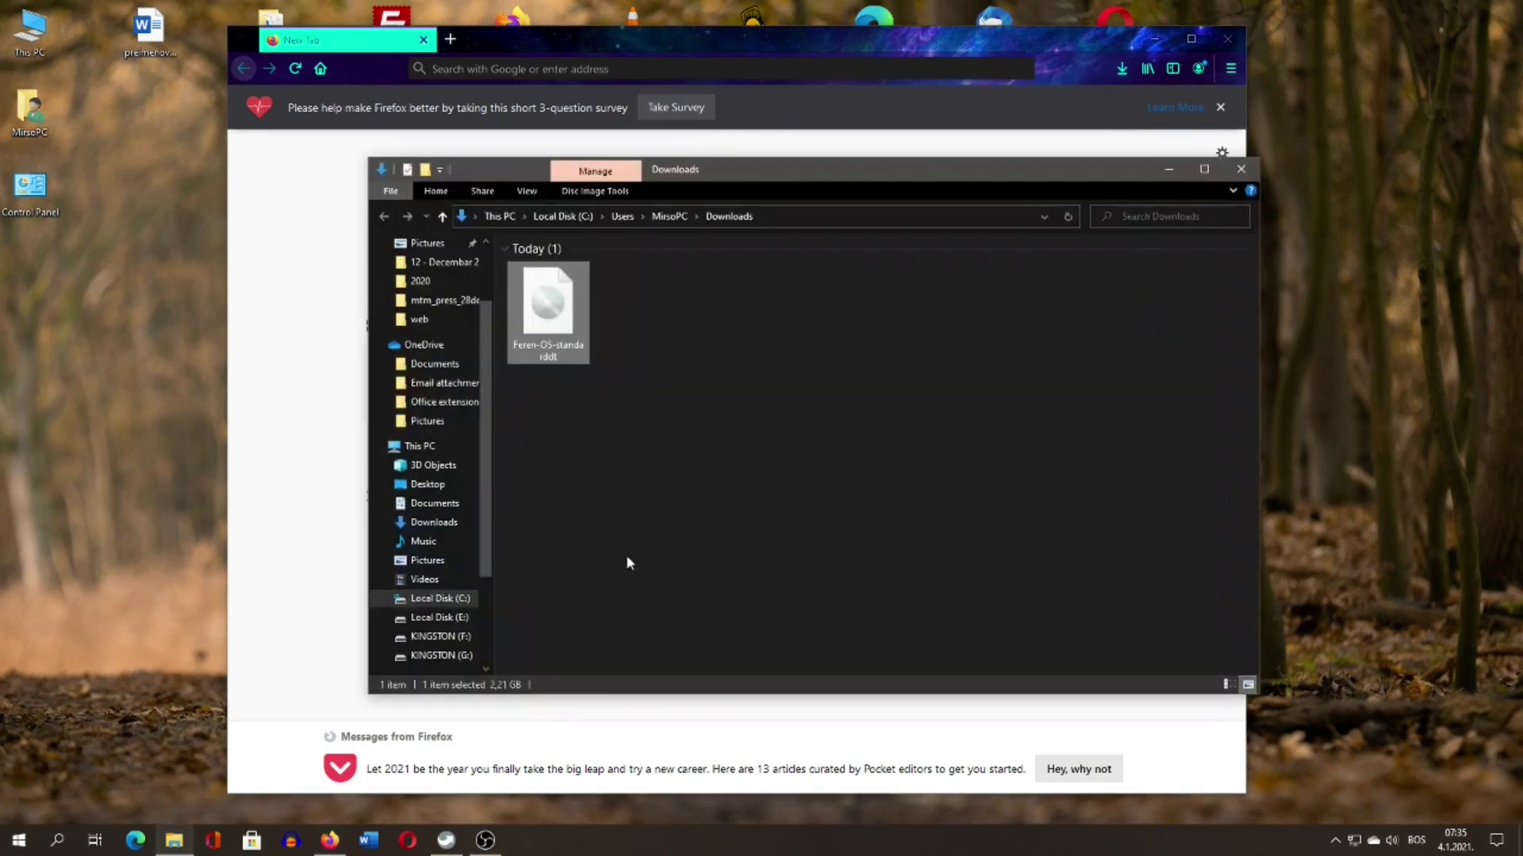
left_click(1168, 169)
left_click(1228, 38)
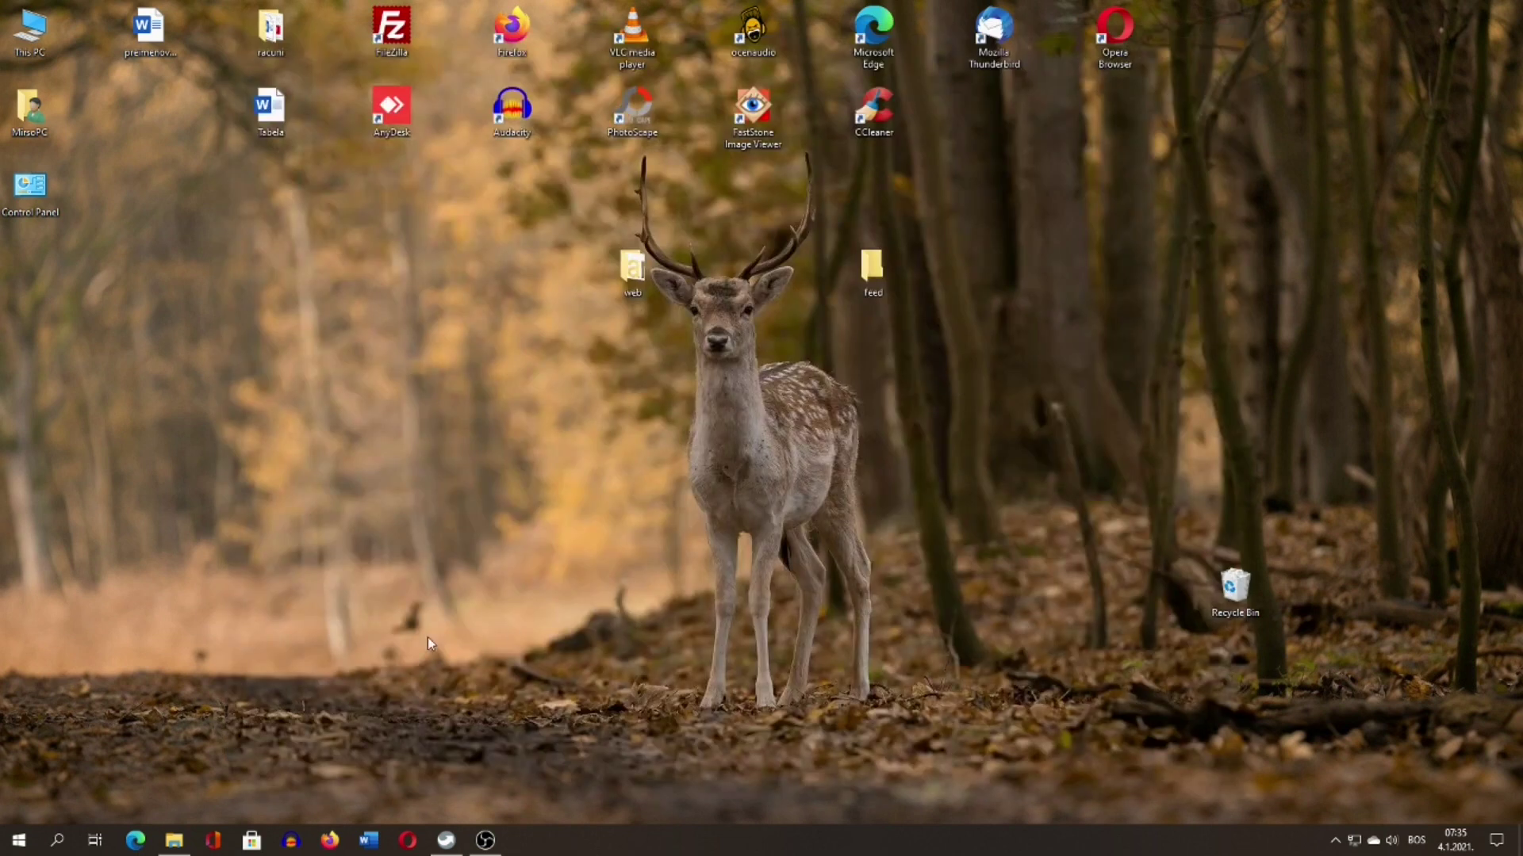
left_click(185, 841)
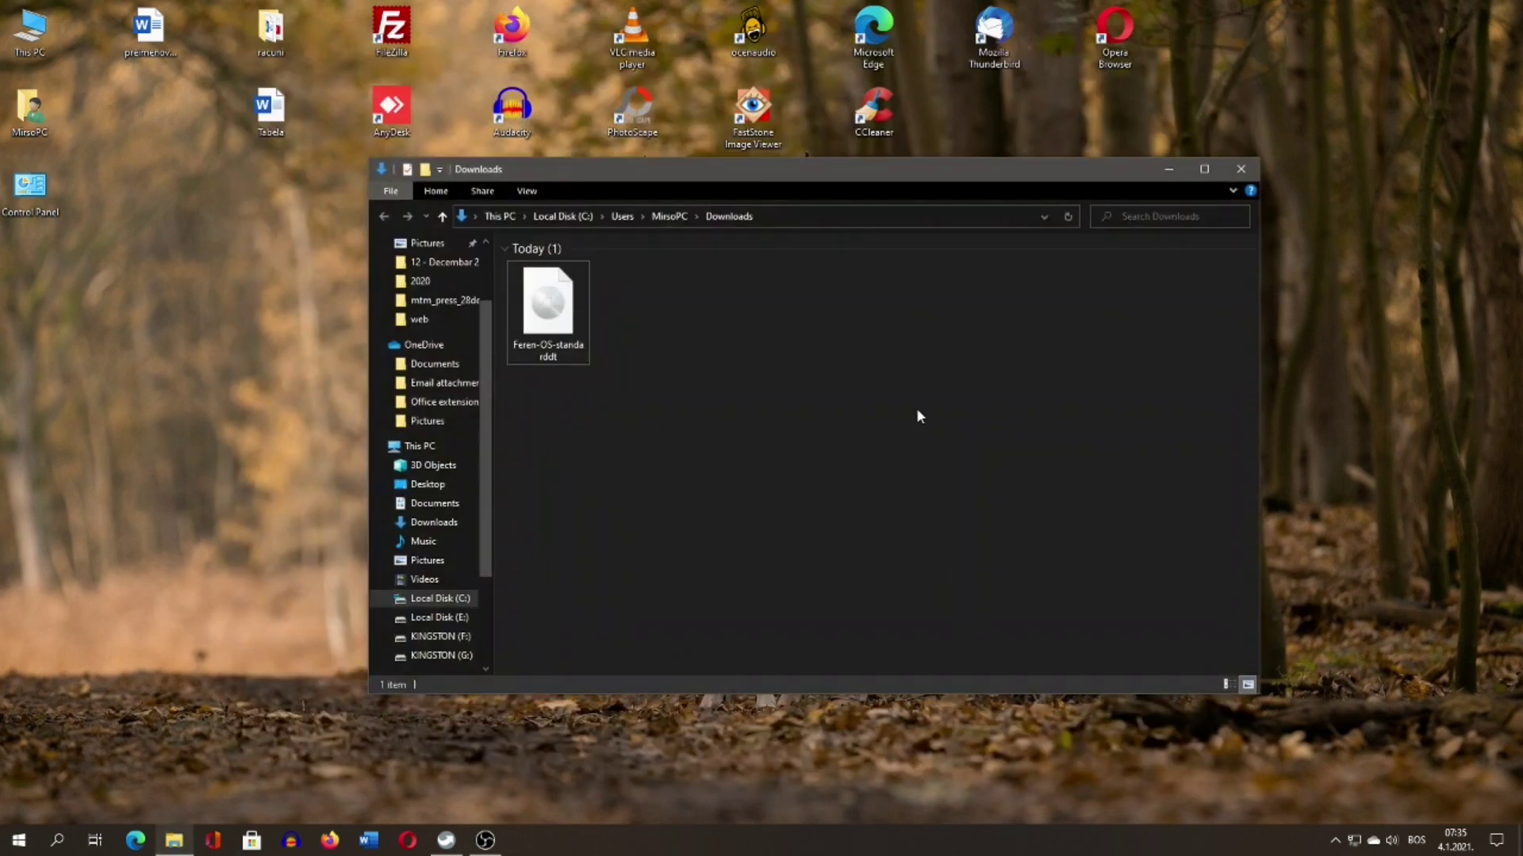
key("super+d")
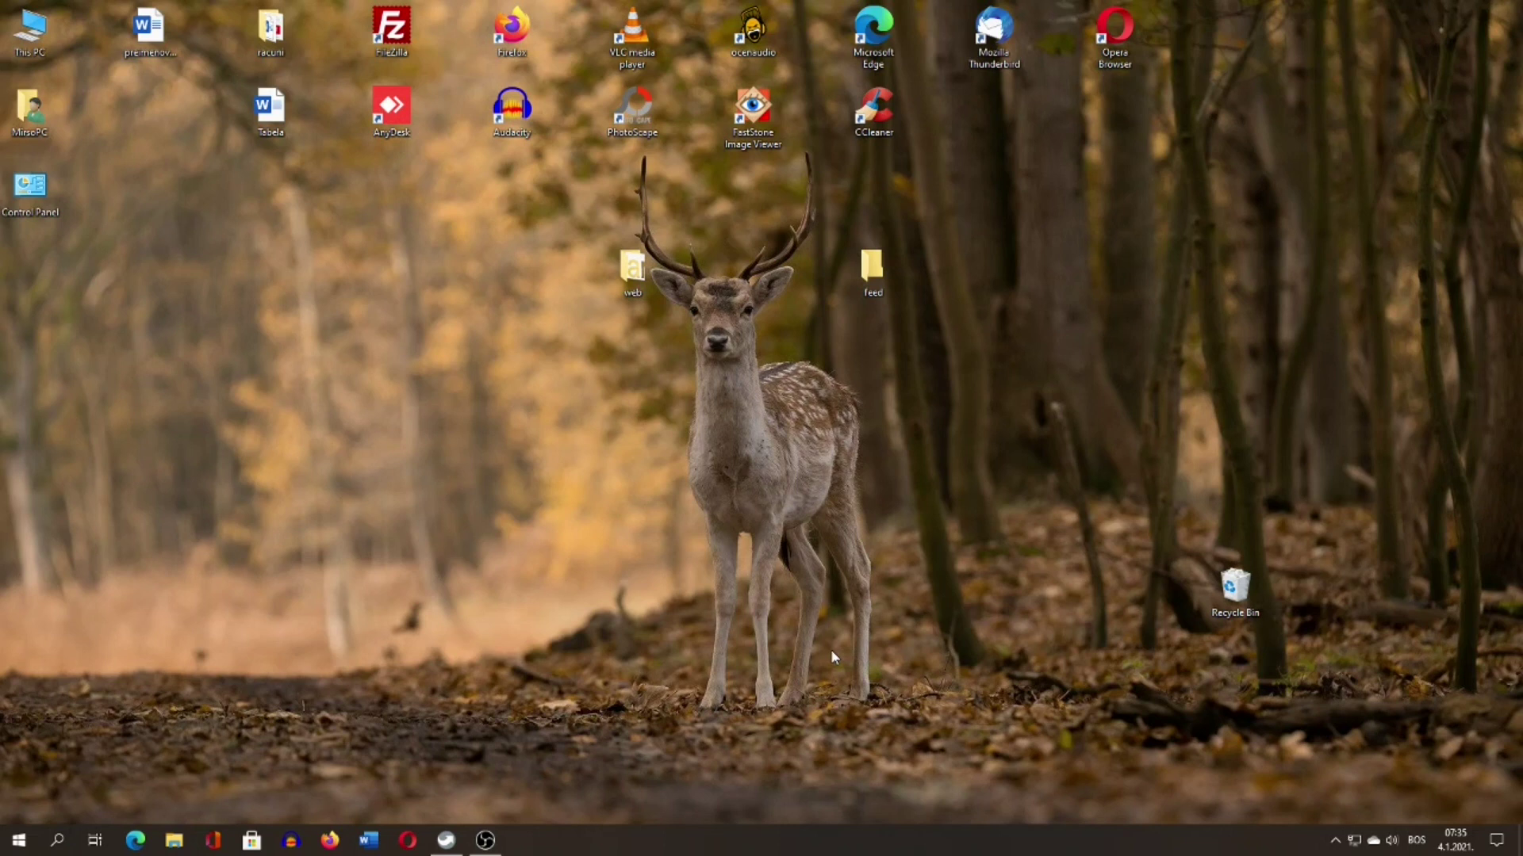
Launch Rufus from the PortableApps menu and move its window up and left.
left_click(446, 841)
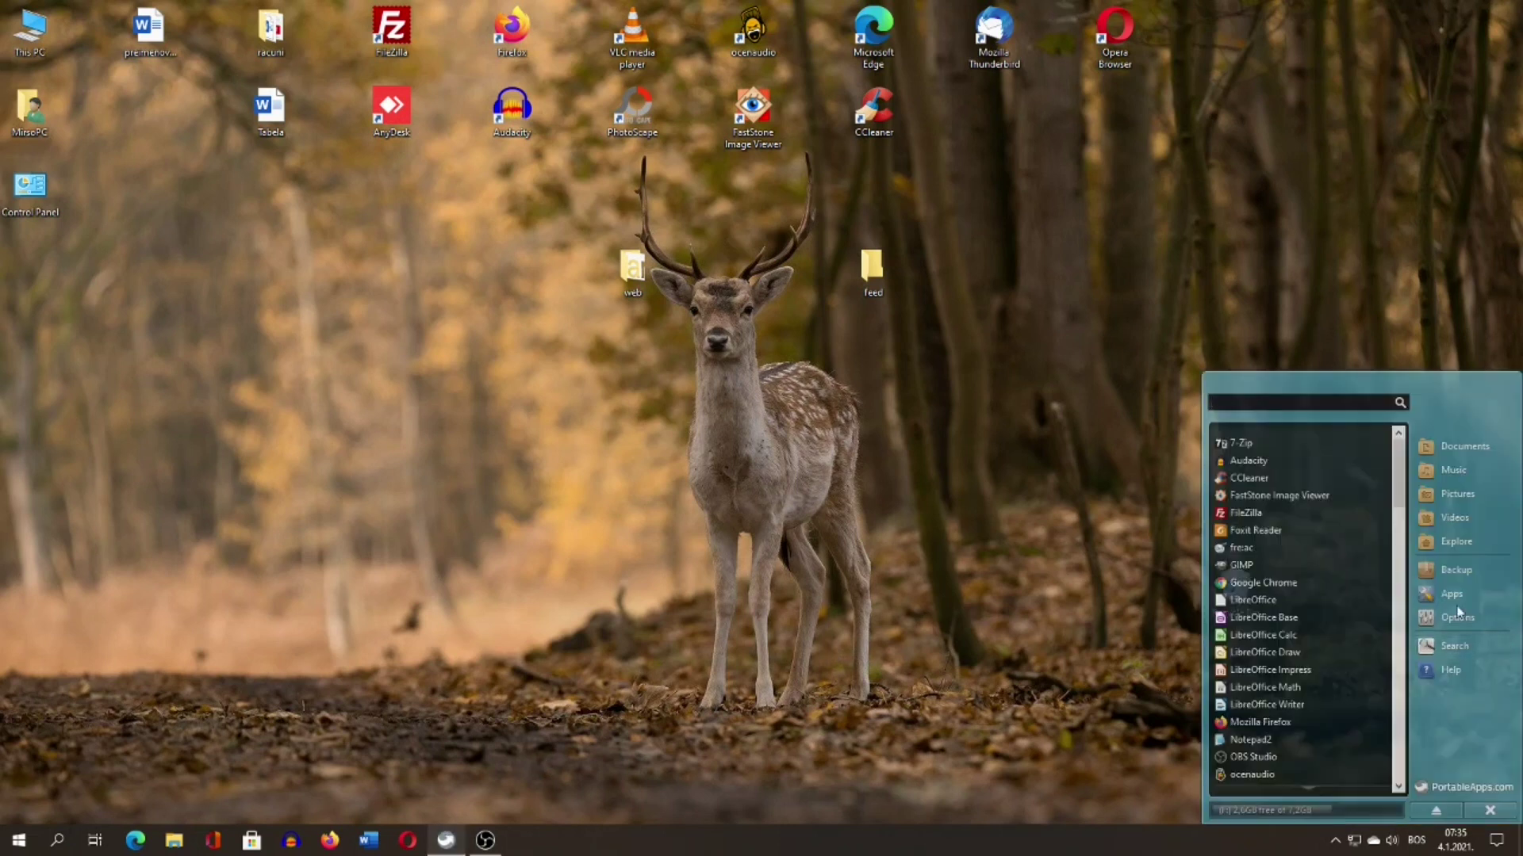
scroll(1257, 586, "down", 3)
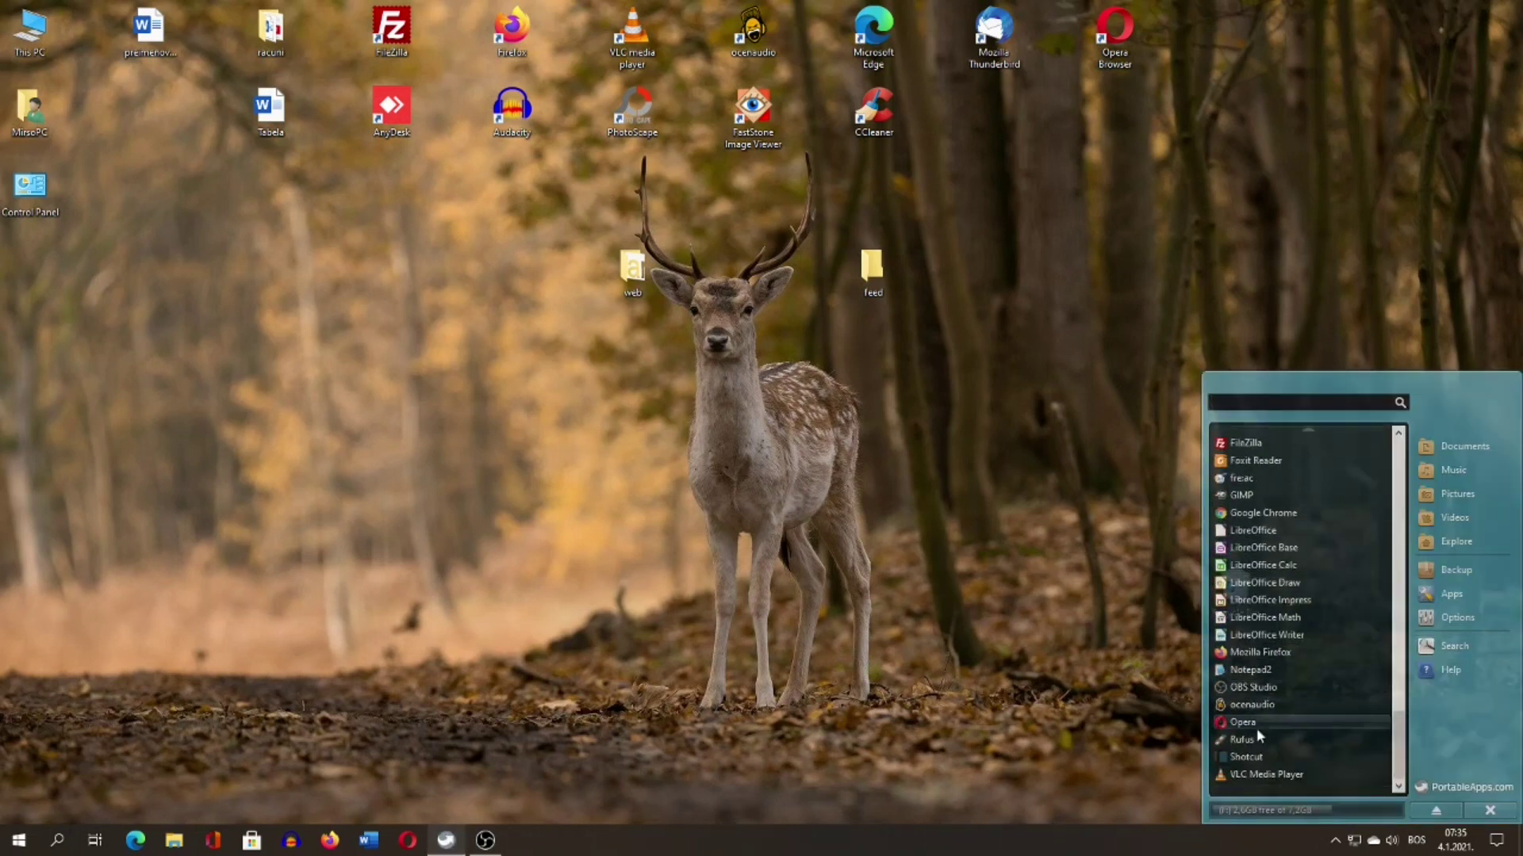
left_click(1256, 739)
left_click_drag(736, 176, 666, 146)
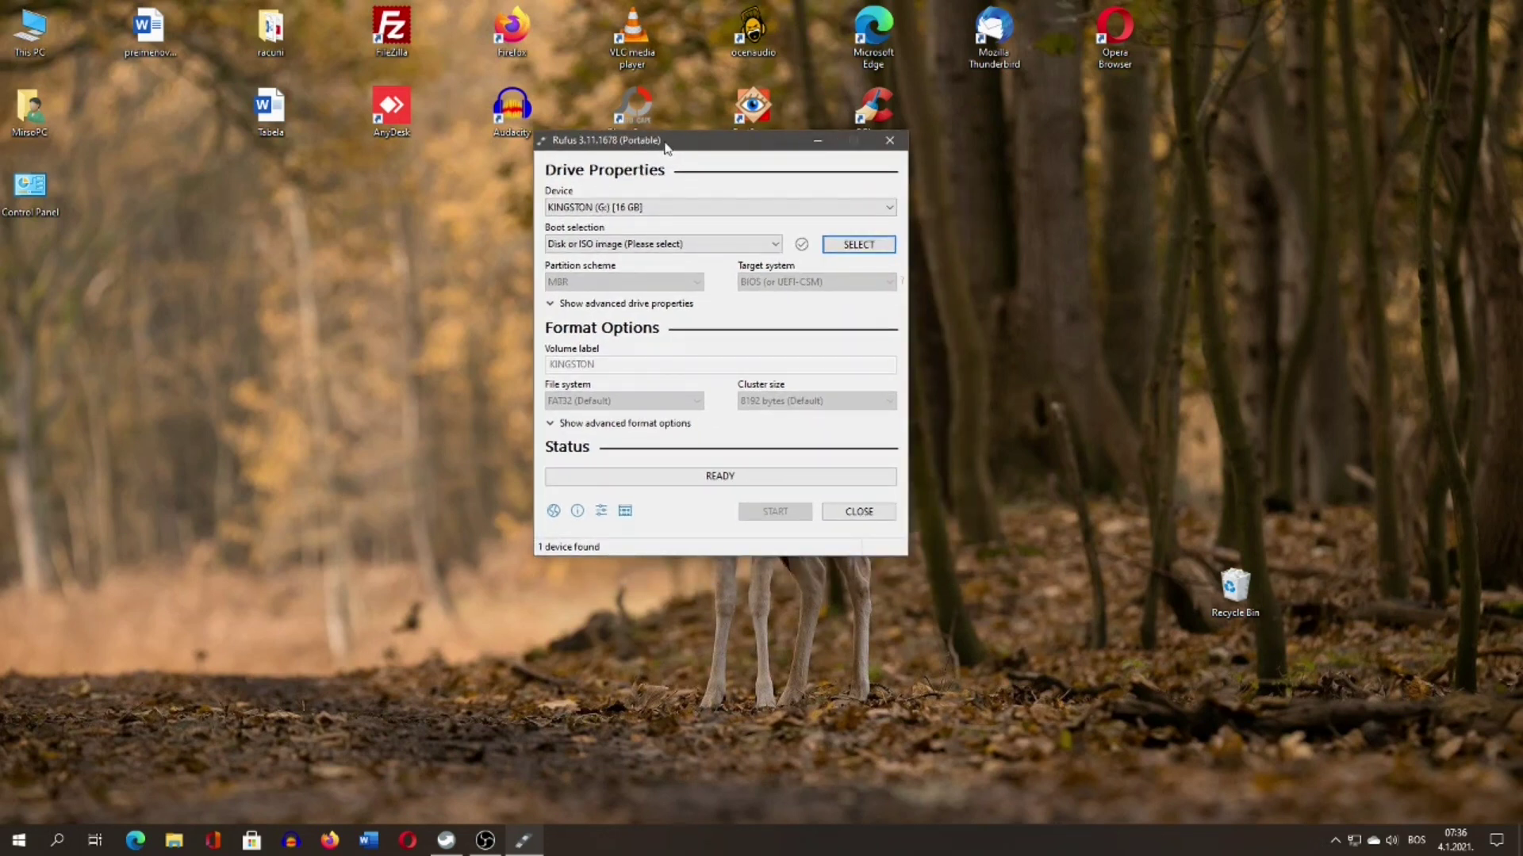
Load Feren-OS-standarddt.iso into Rufus as the boot image.
left_click(839, 253)
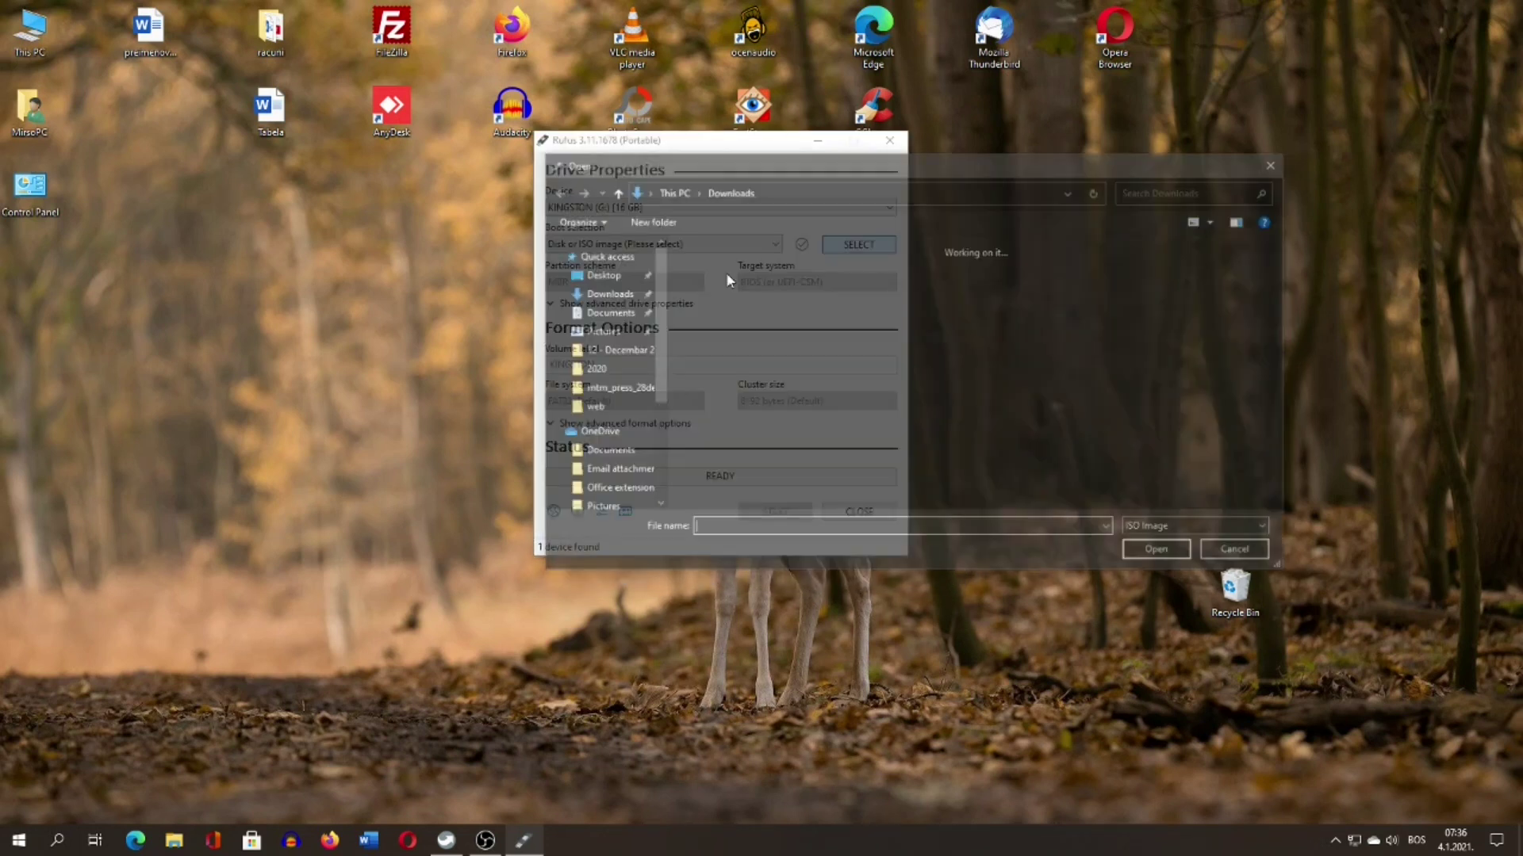
left_click(721, 305)
left_click(1158, 558)
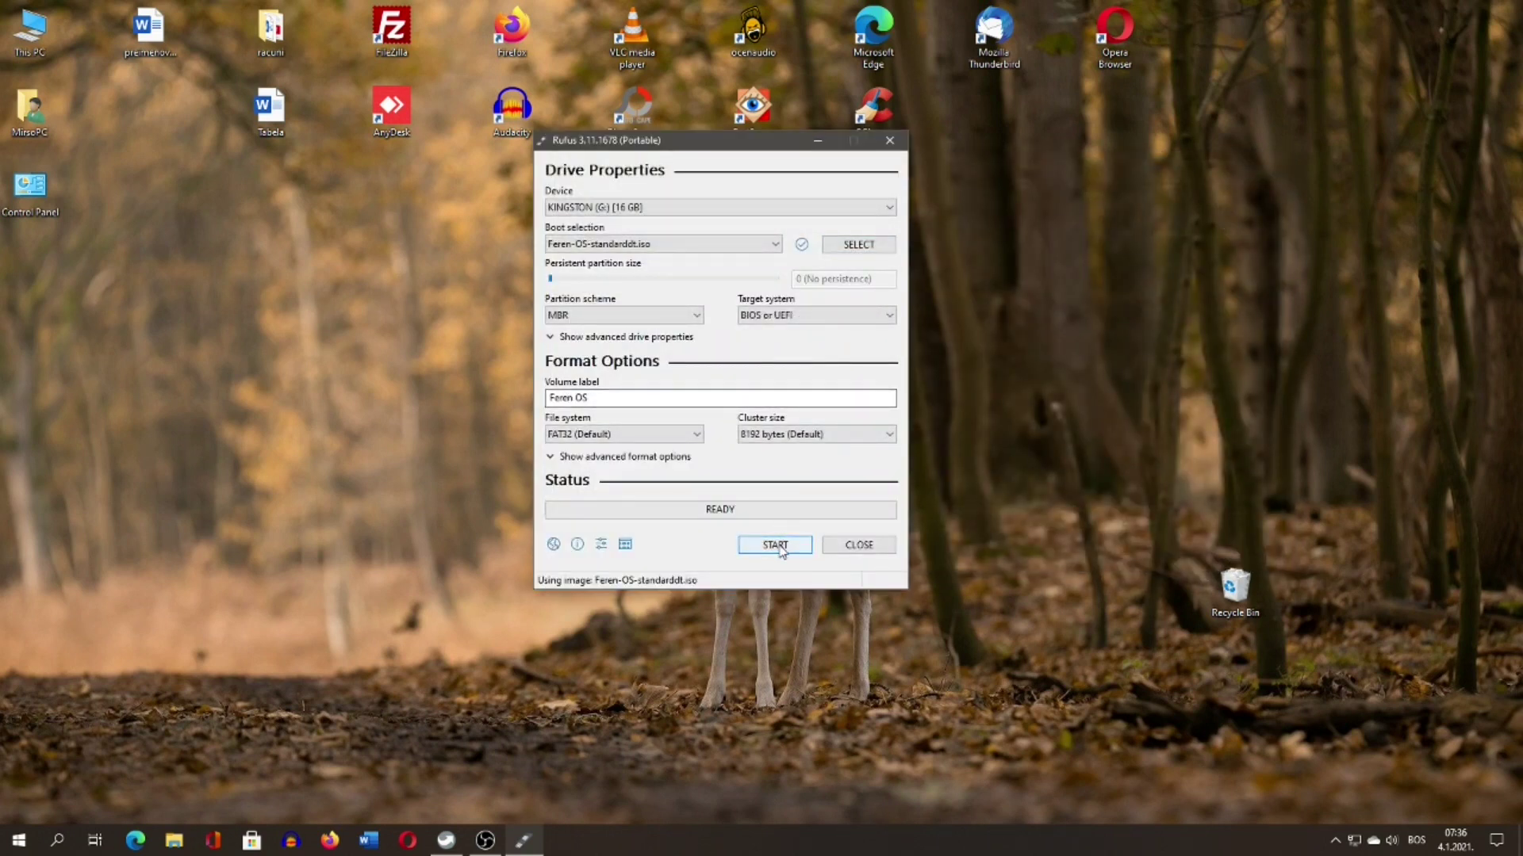
Write the ISO to the 16 GB KINGSTON drive in ISO image mode, accepting data loss, then close Rufus.
left_click(775, 545)
left_click(803, 470)
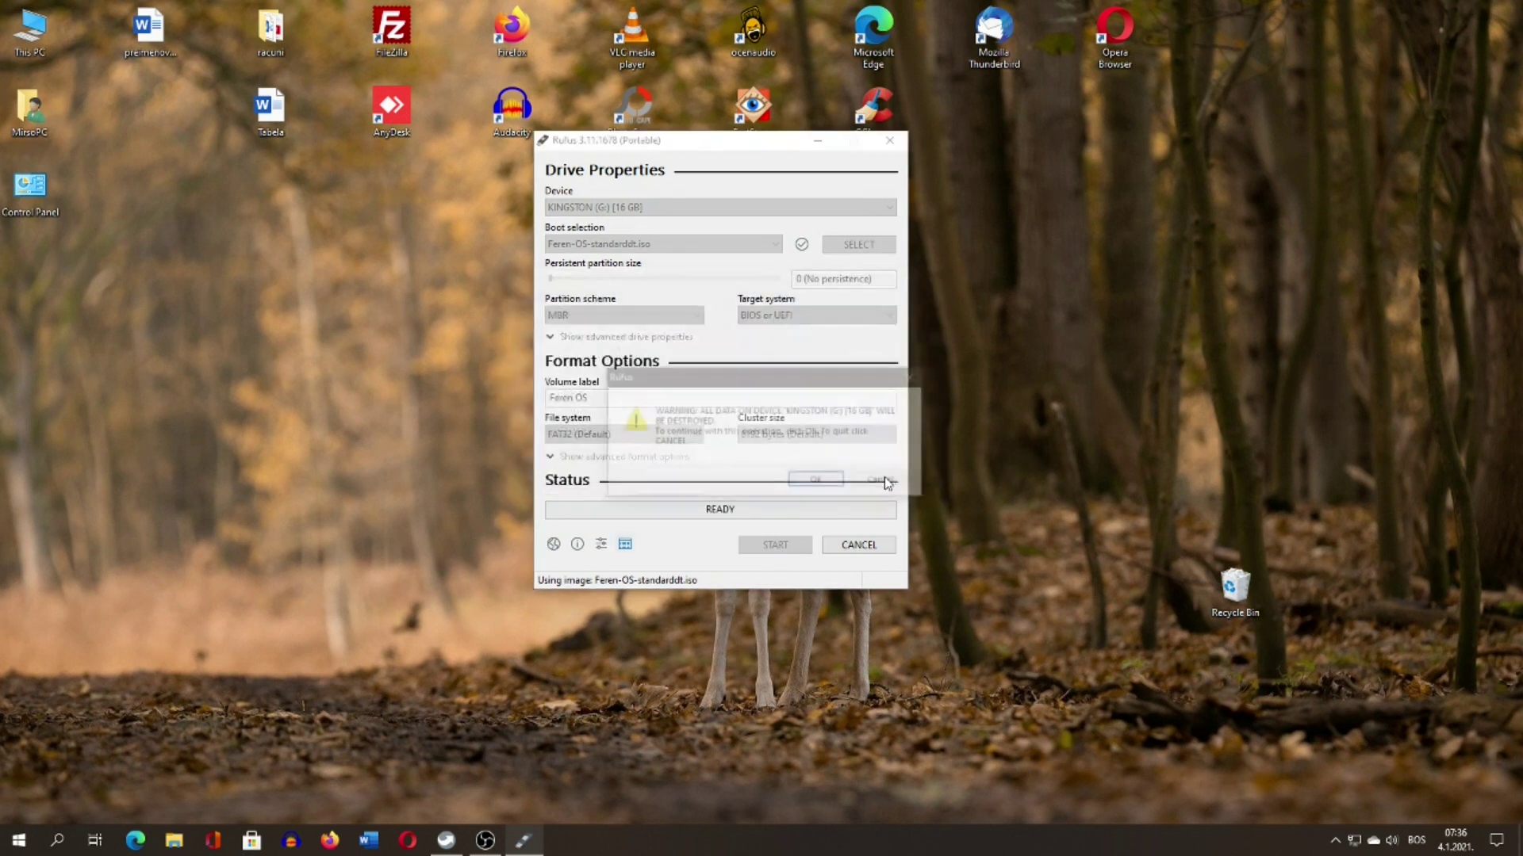
left_click(838, 488)
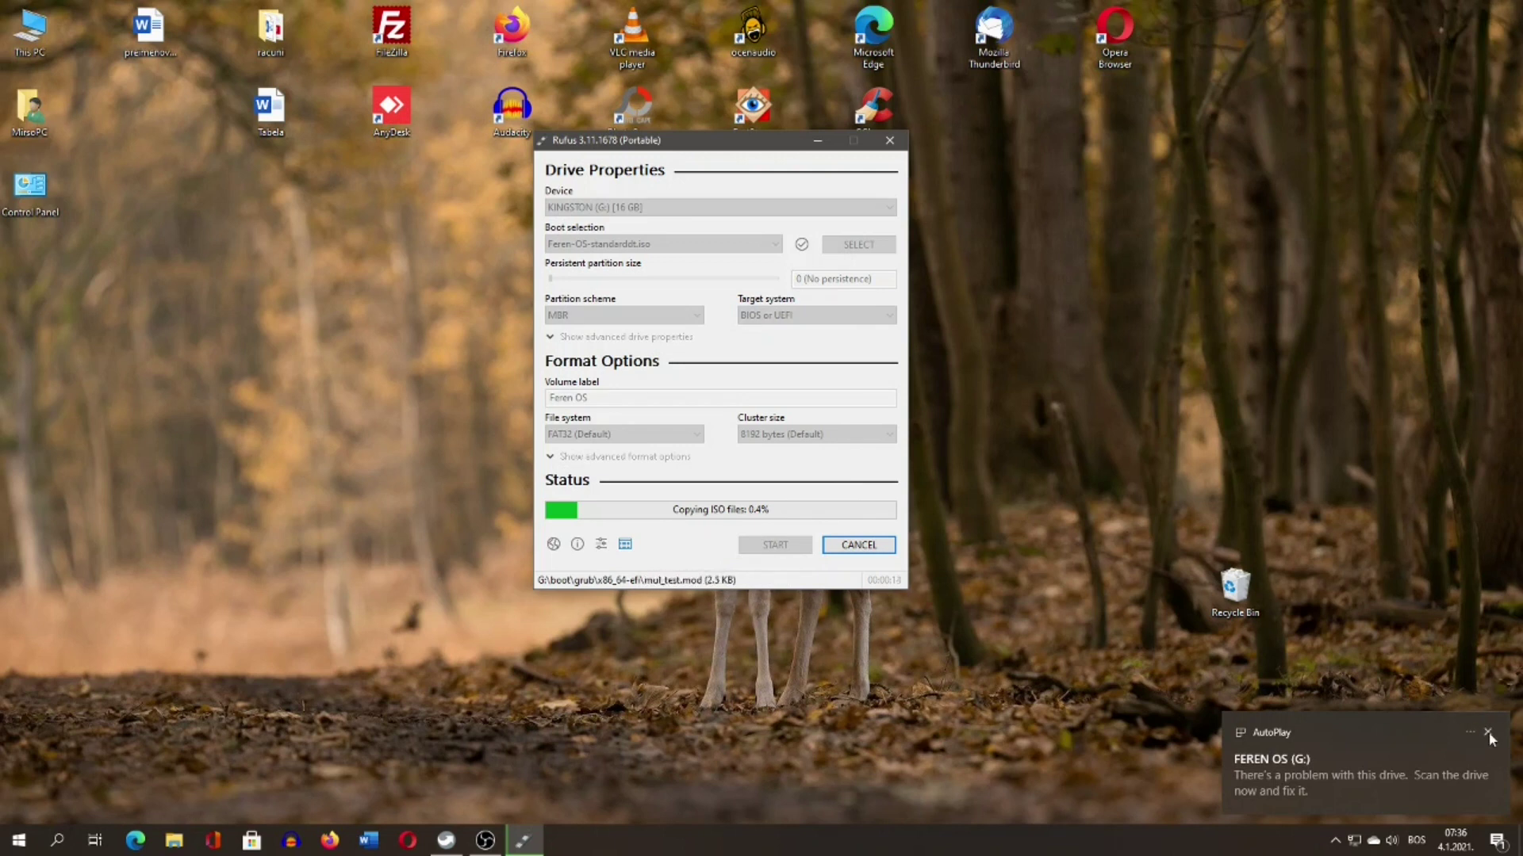
left_click(1488, 734)
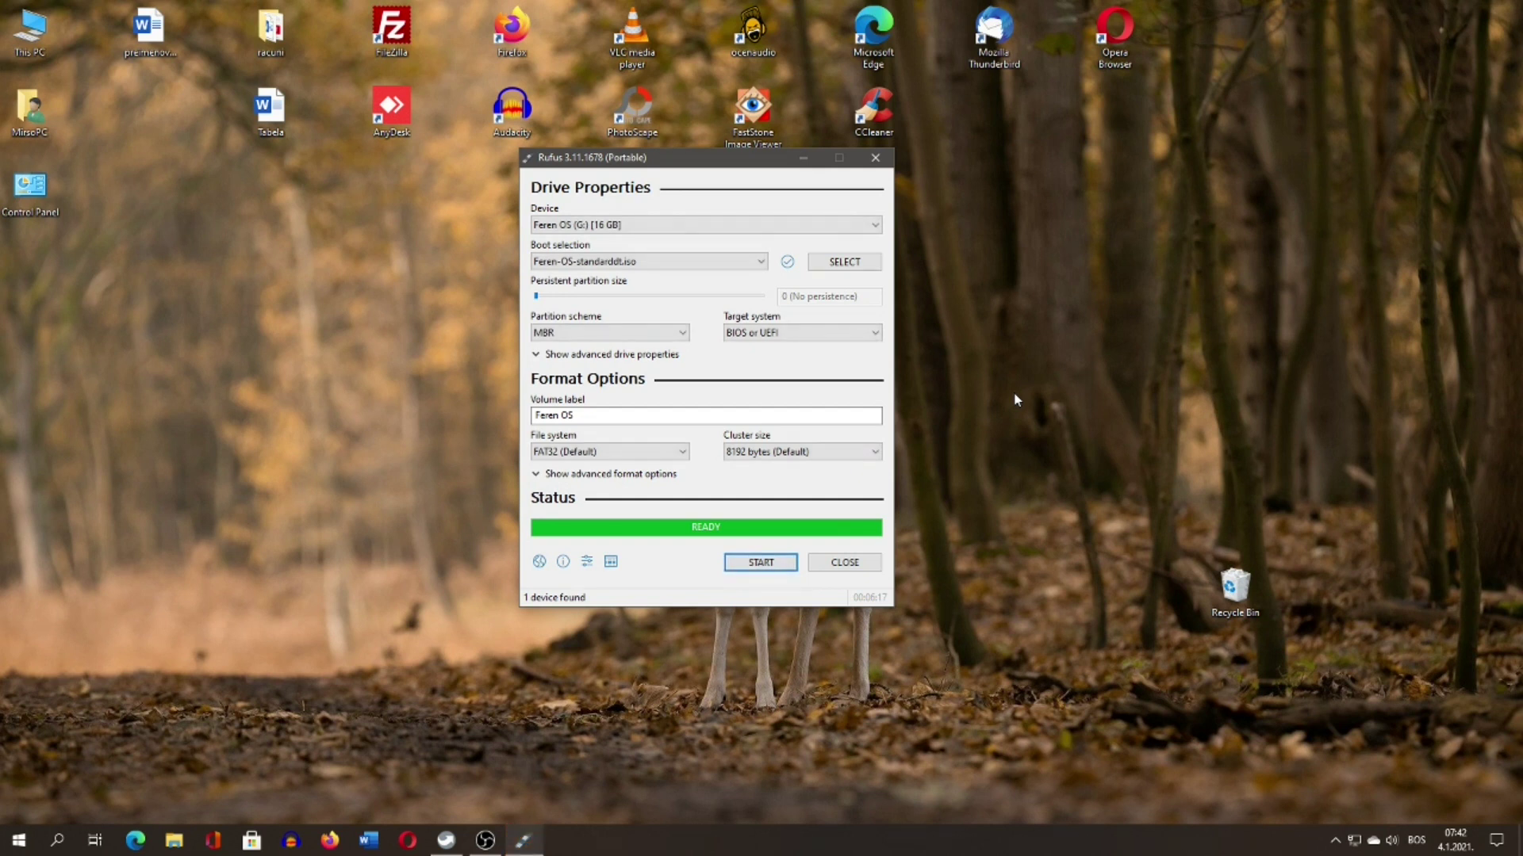
left_click(845, 563)
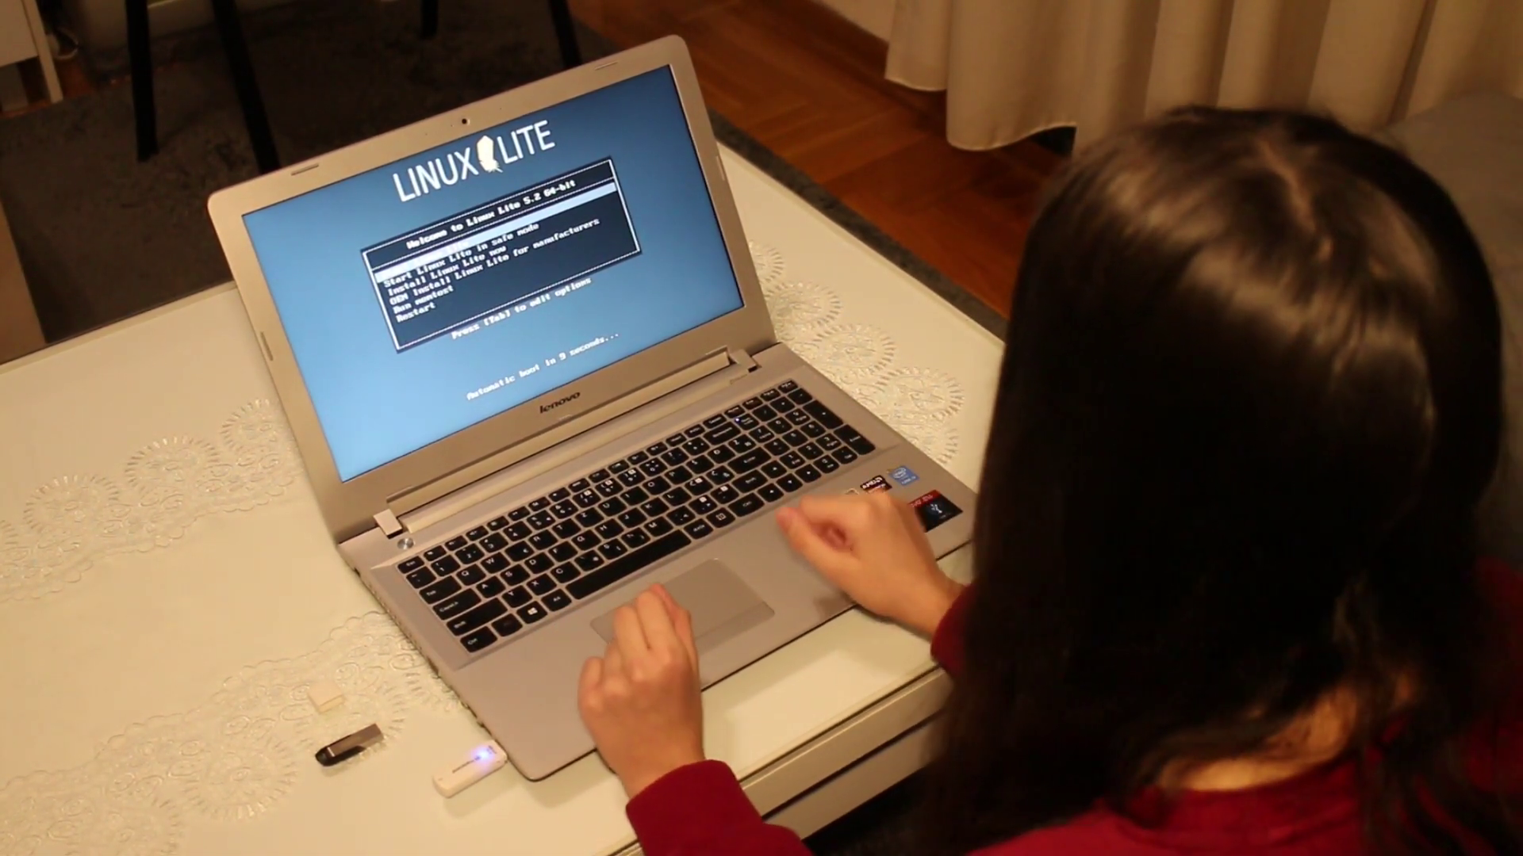
Boot the first Linux Lite menu entry to start the live session.
key("Down")
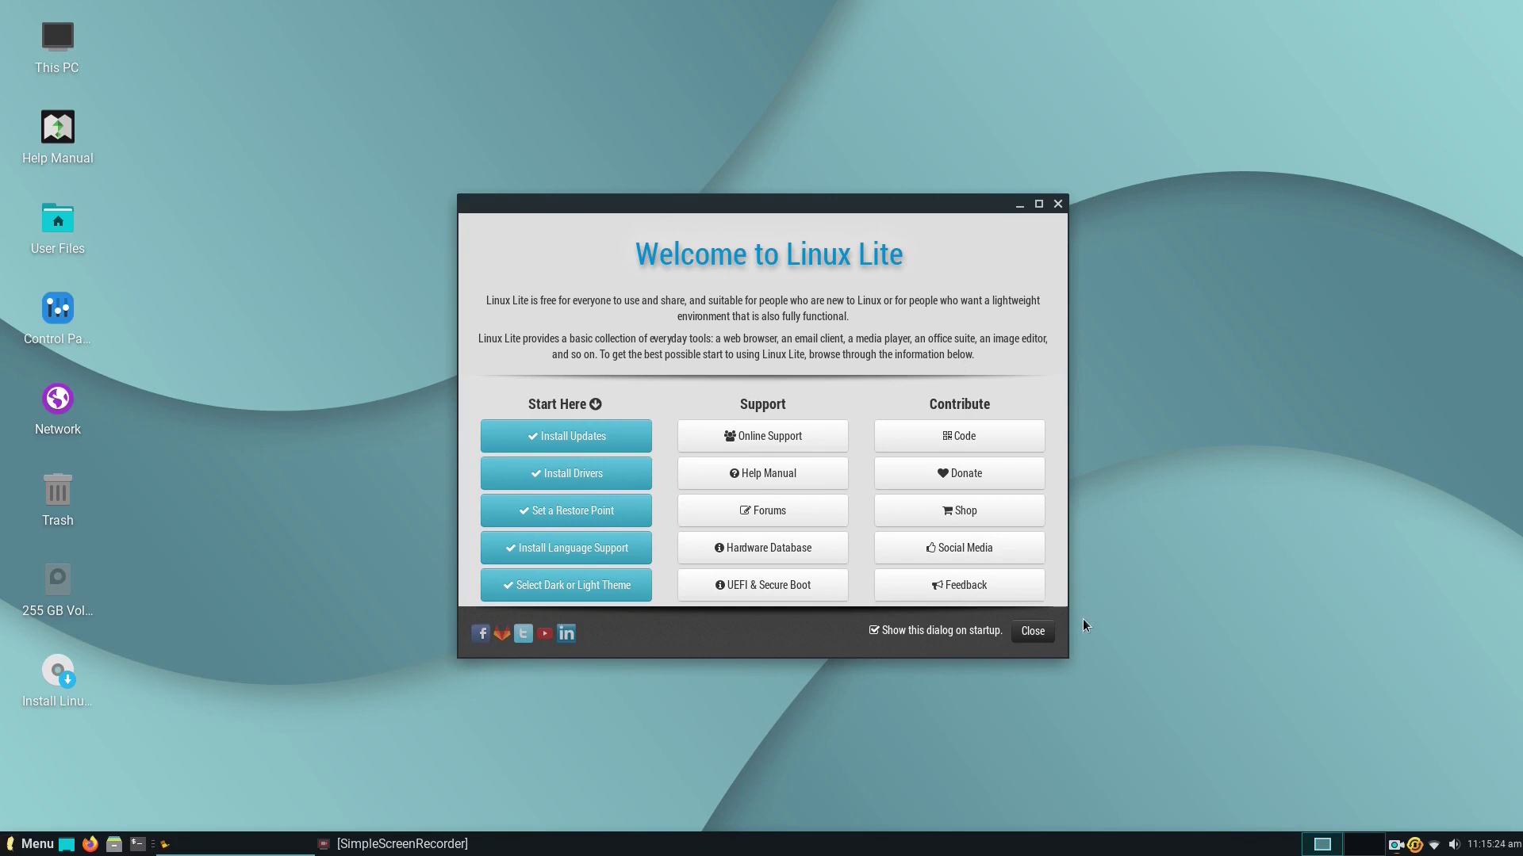
Close the Welcome to Linux Lite window and the SANDISK drive File Manager window.
left_click(1034, 632)
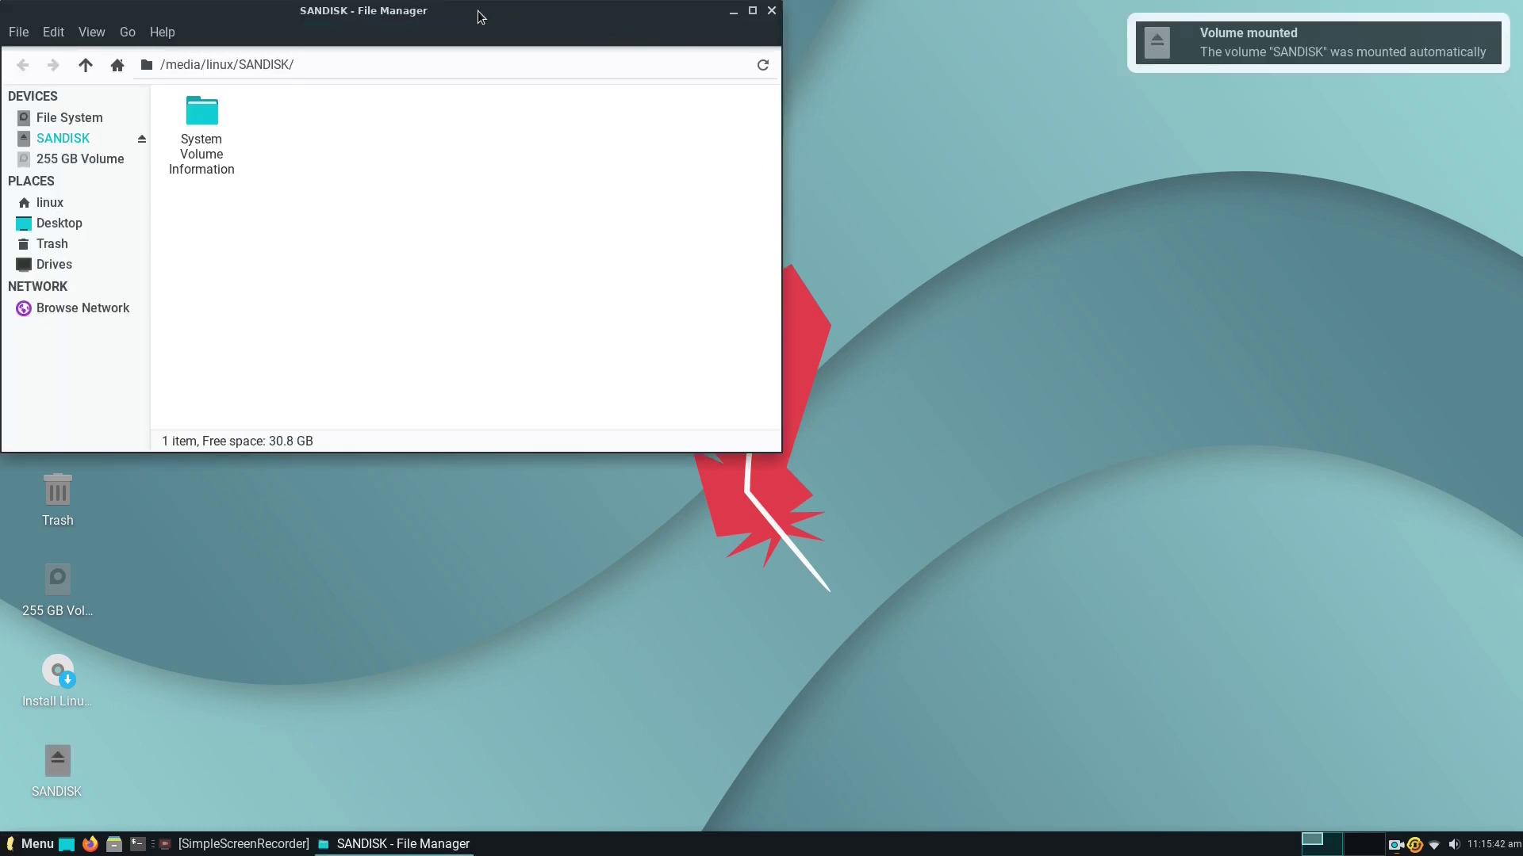
left_click_drag(477, 11, 879, 178)
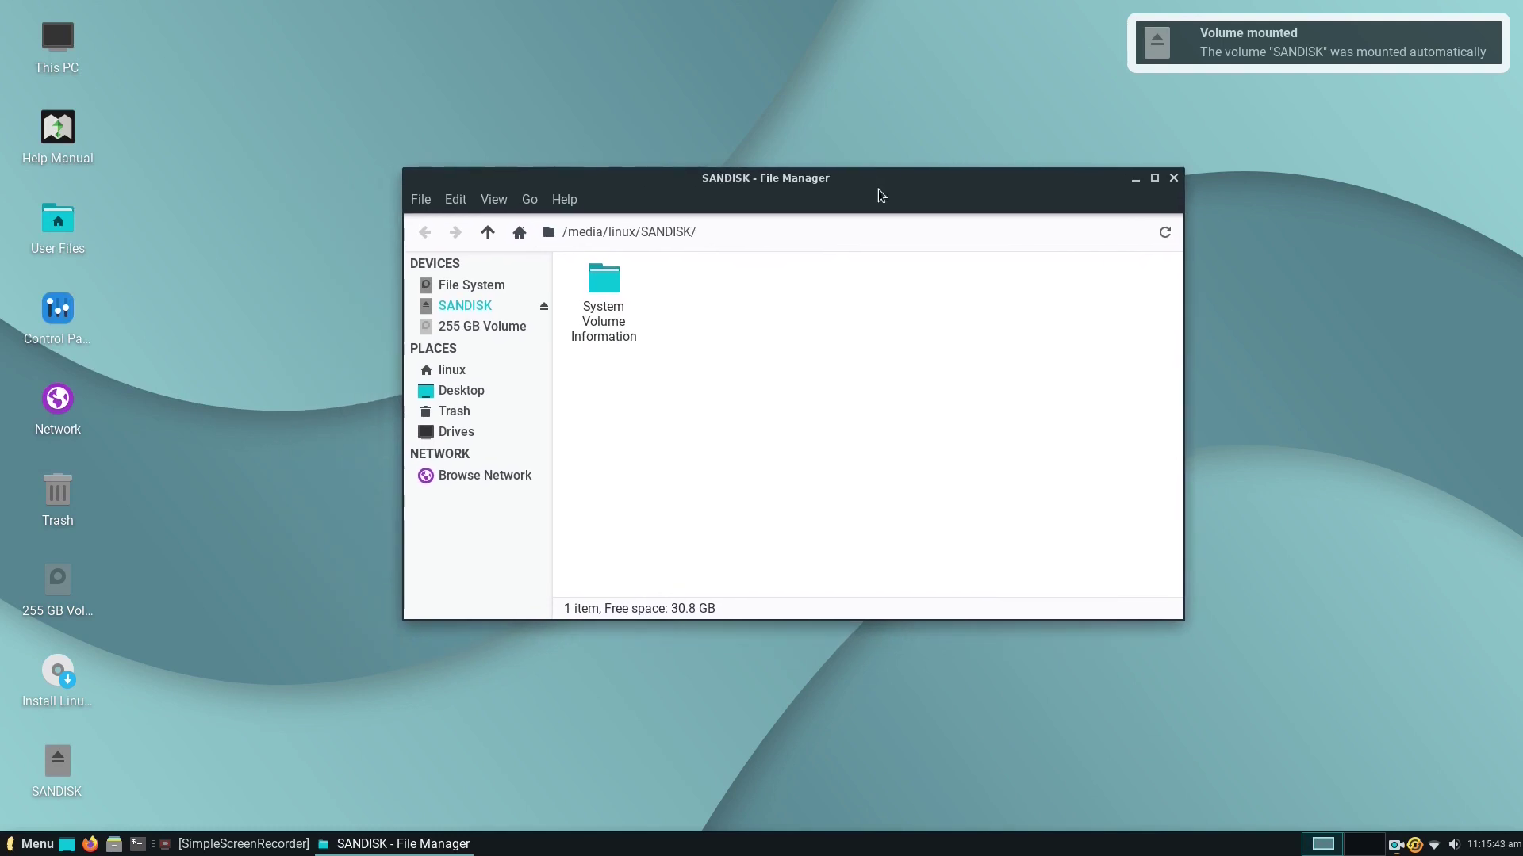
left_click(1174, 179)
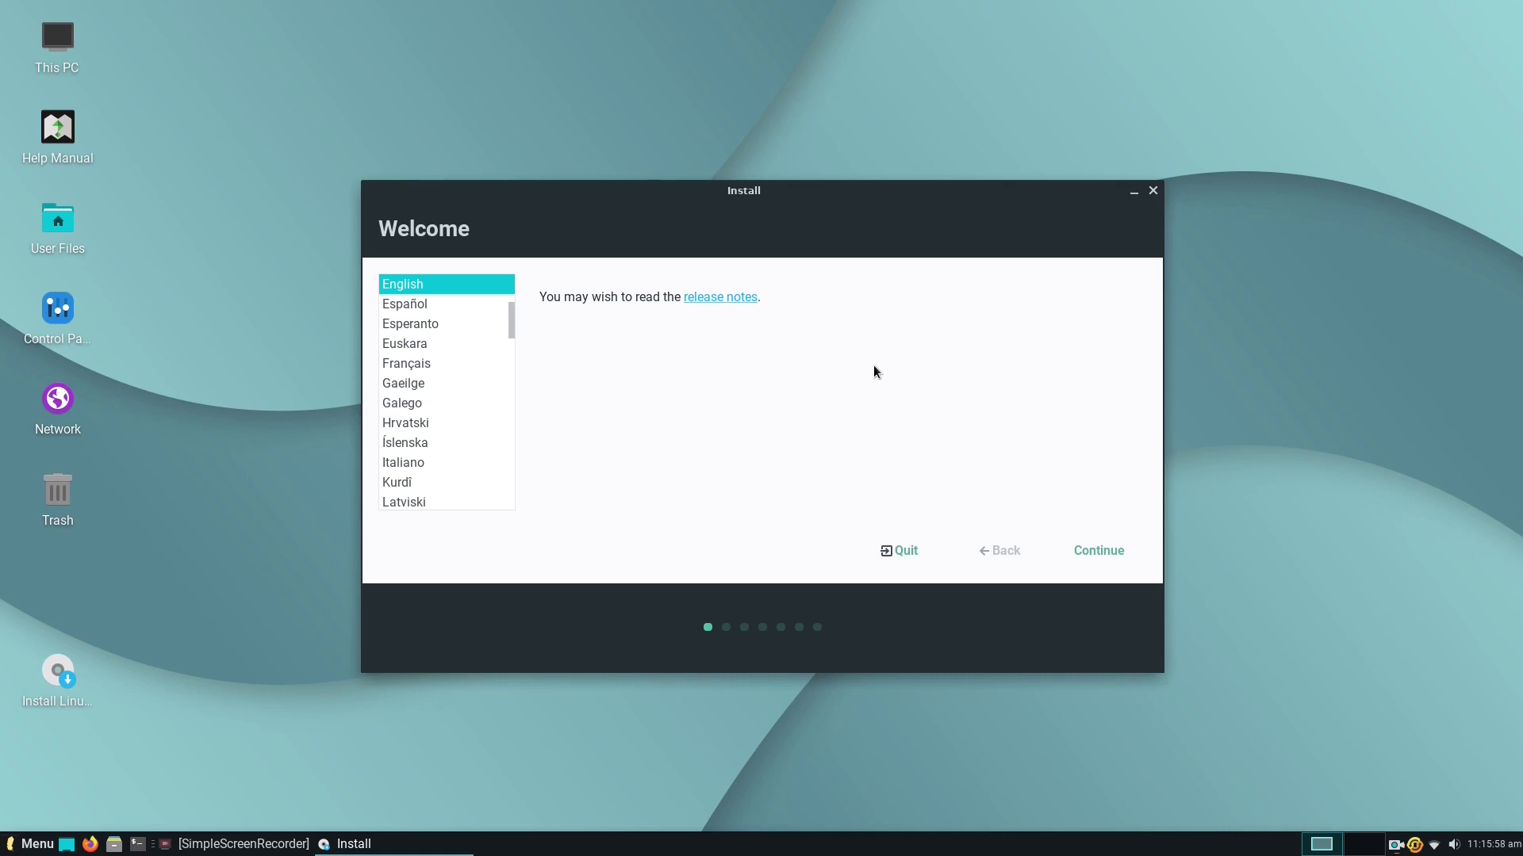
Keep English as the installer language and choose and test the Bosnian keyboard layout.
left_click(1095, 551)
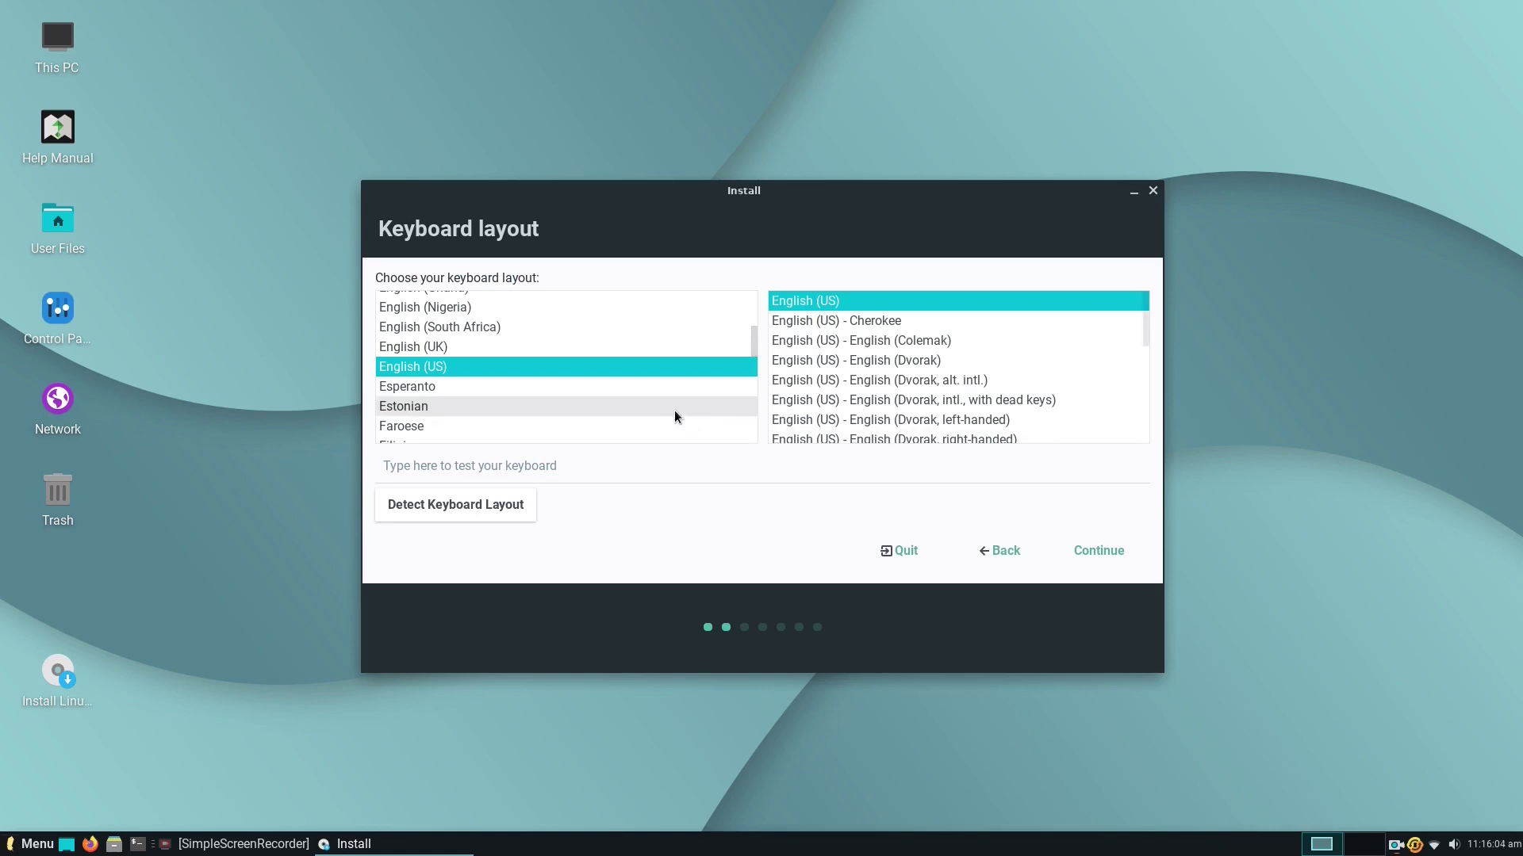
scroll(594, 400, "up", 5)
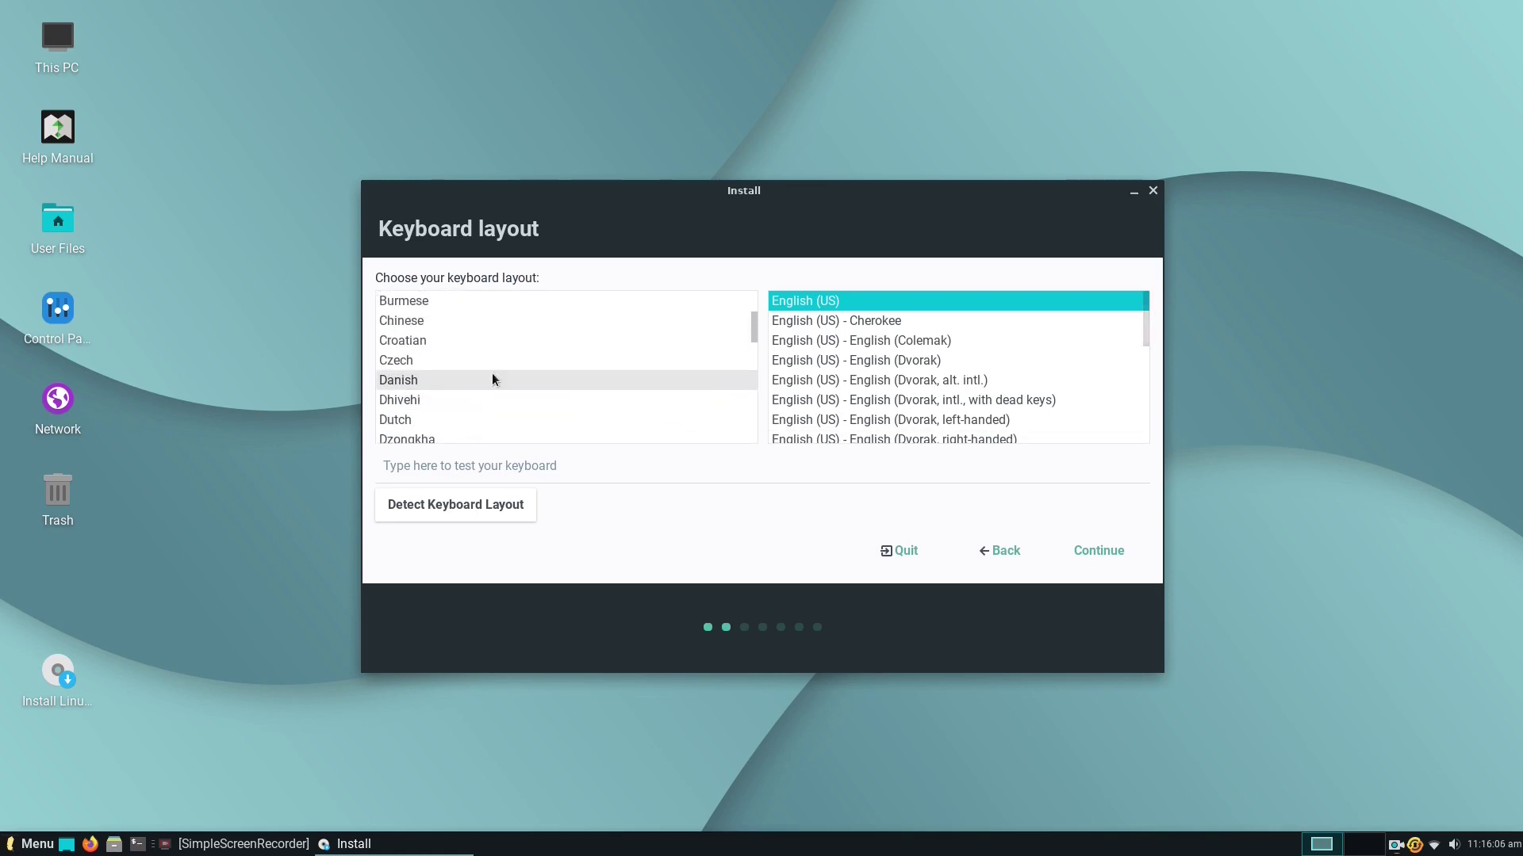
scroll(476, 369, "up", 2)
left_click(508, 346)
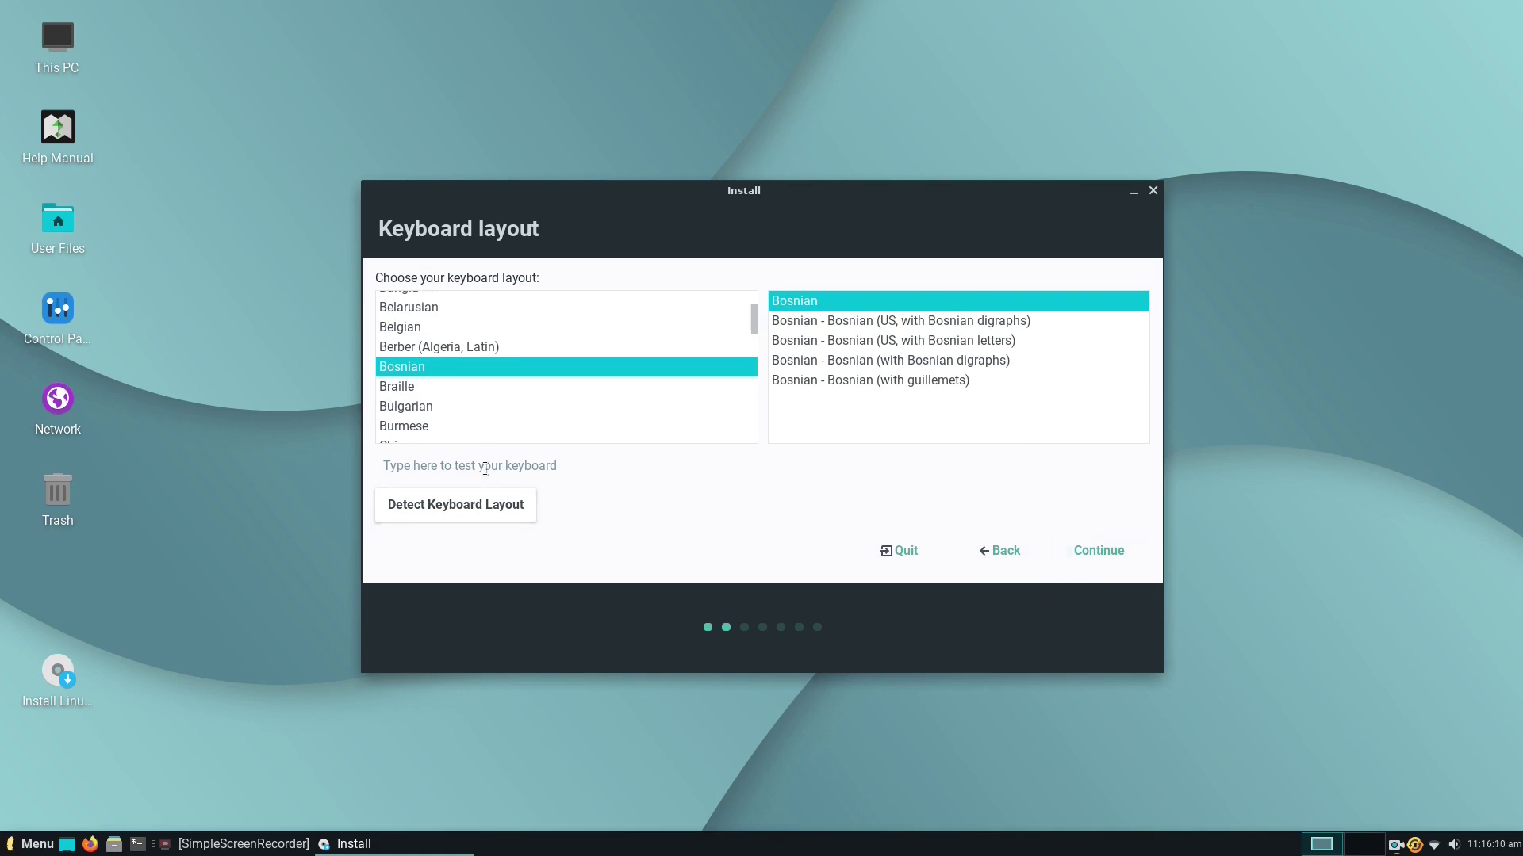
left_click(558, 465)
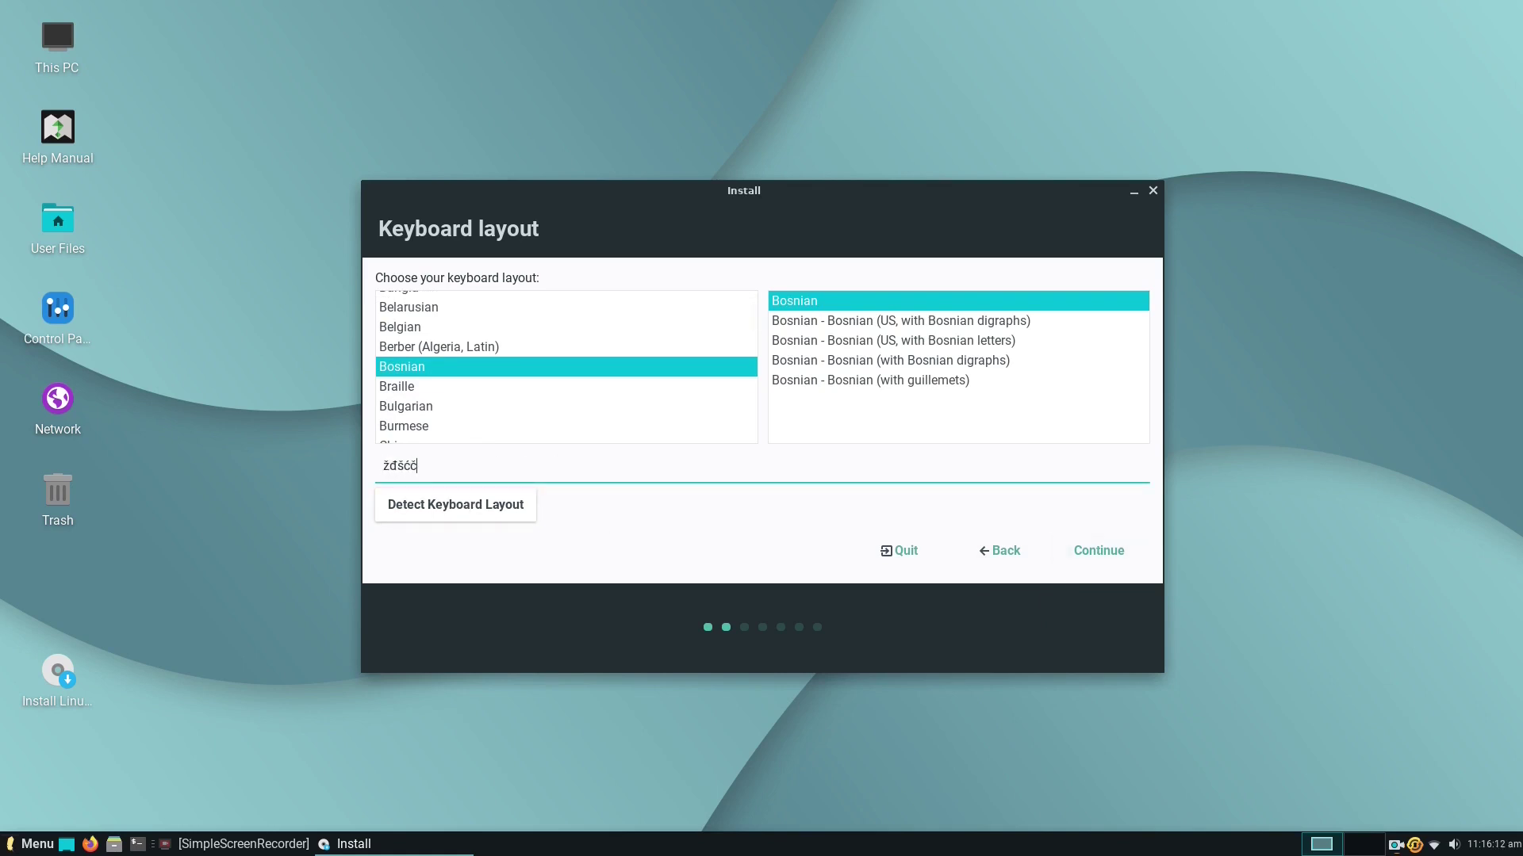
left_click(1110, 550)
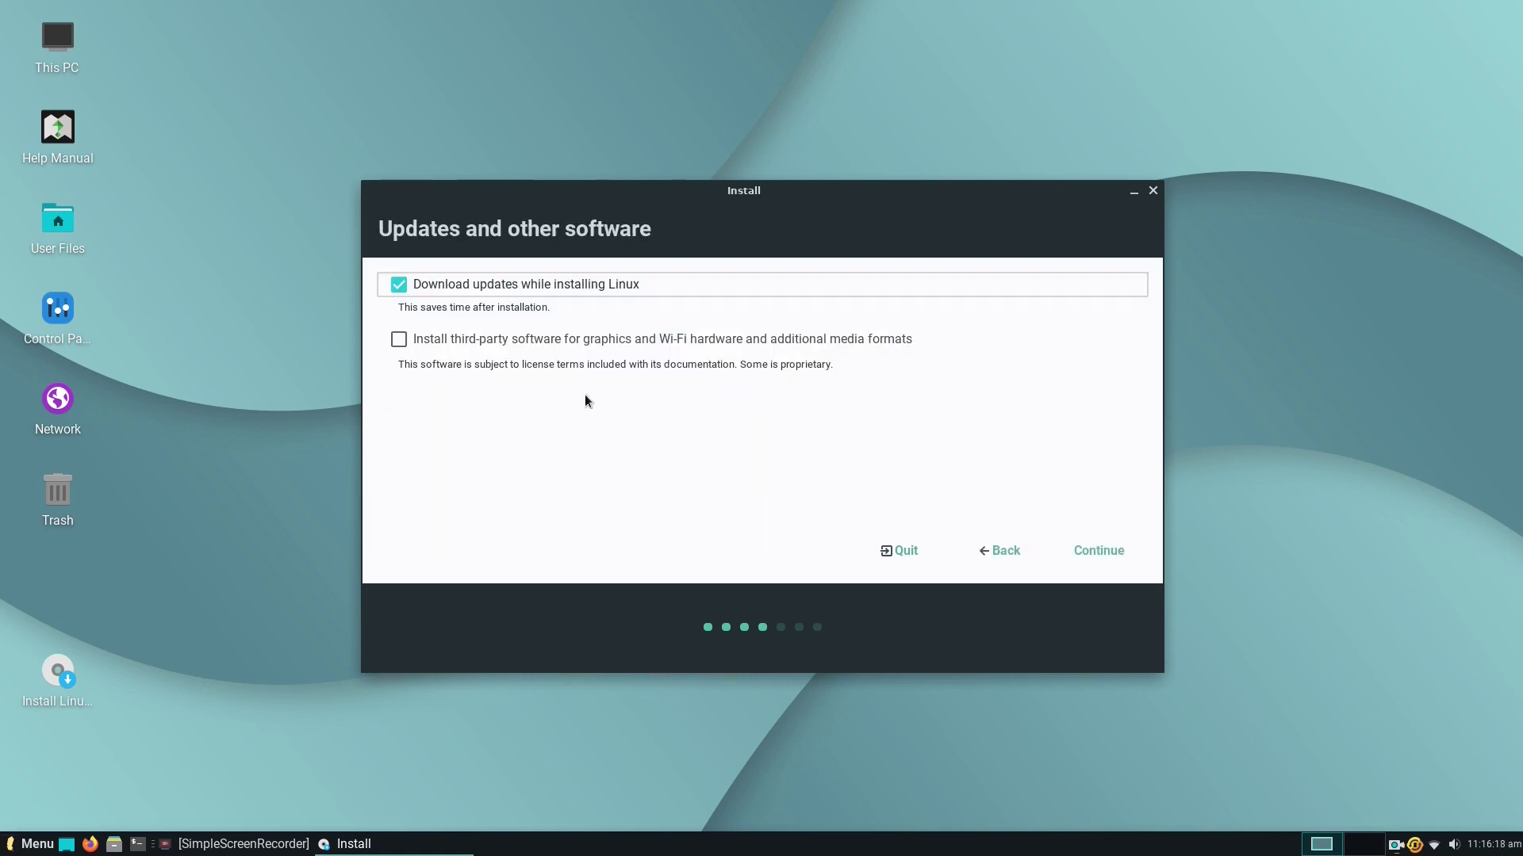
Include third-party software and allow the installer to unmount the /dev/sdc partitions.
left_click(399, 340)
left_click(1099, 550)
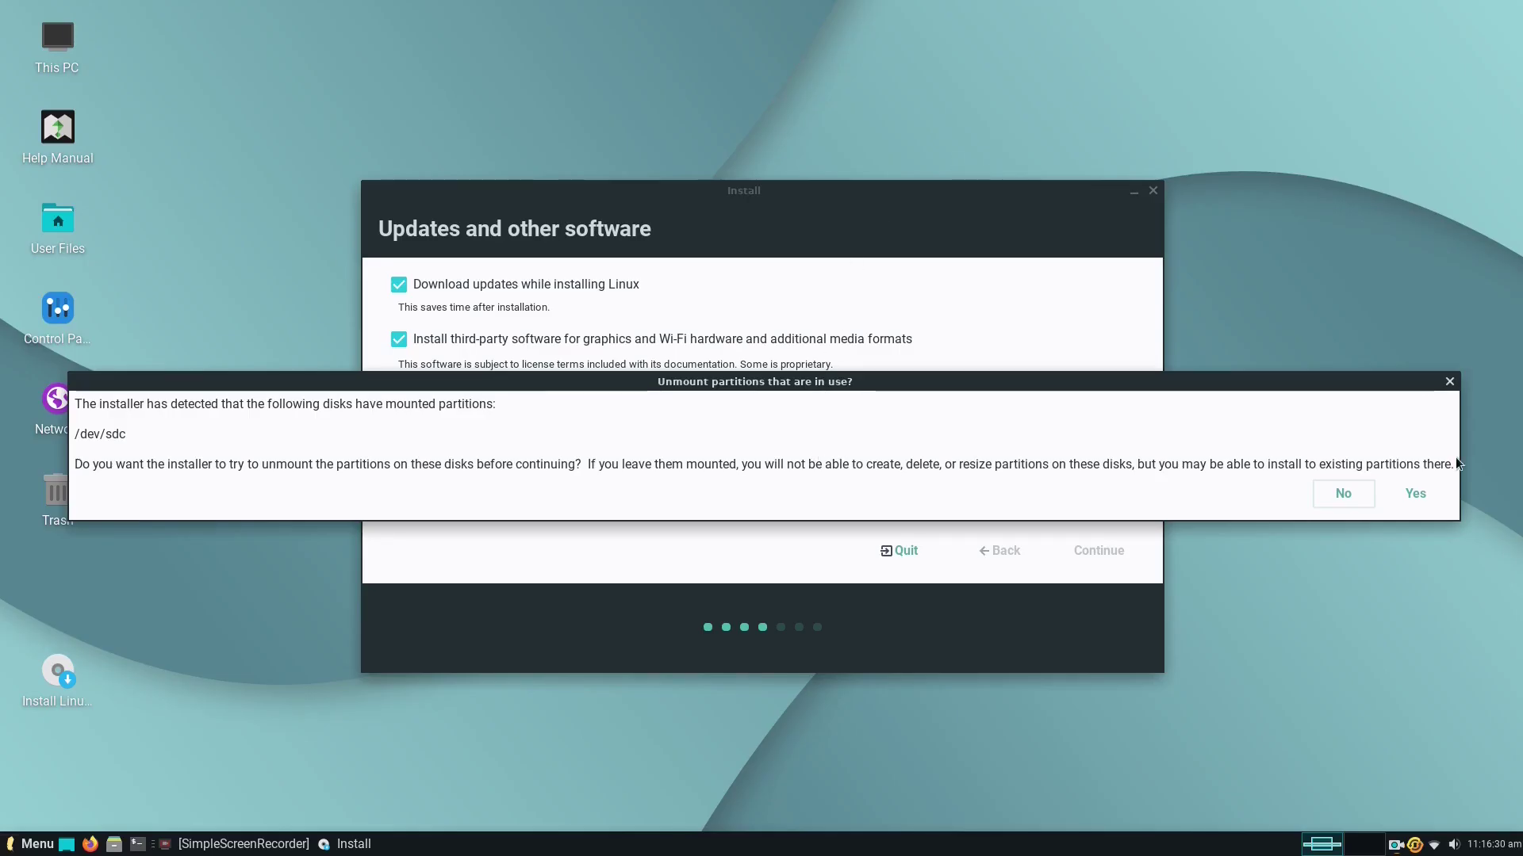
left_click(1427, 497)
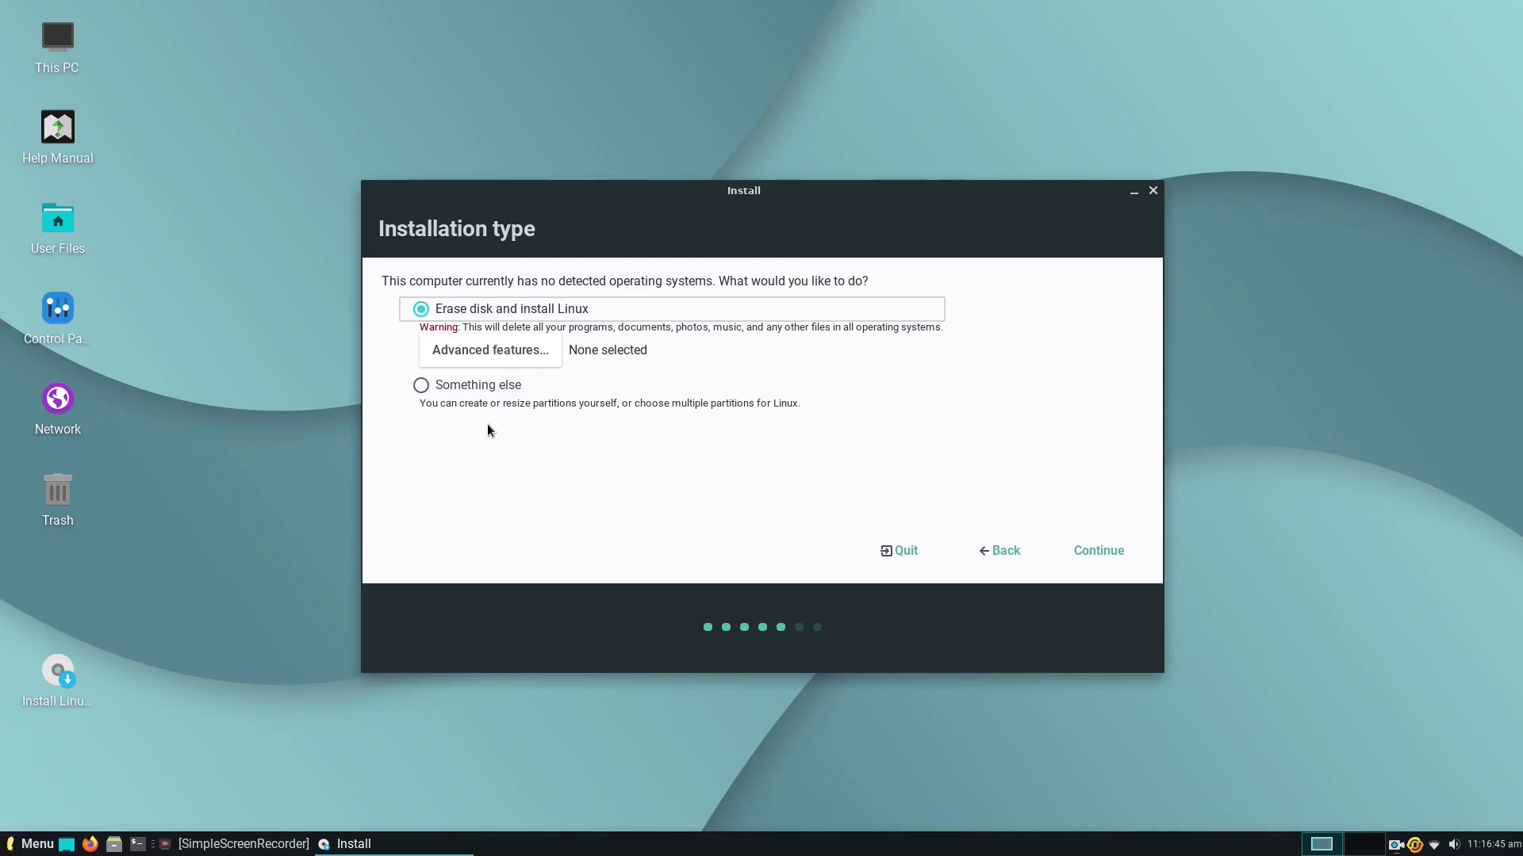
Choose the 'Something else' installation type to partition manually.
left_click(418, 385)
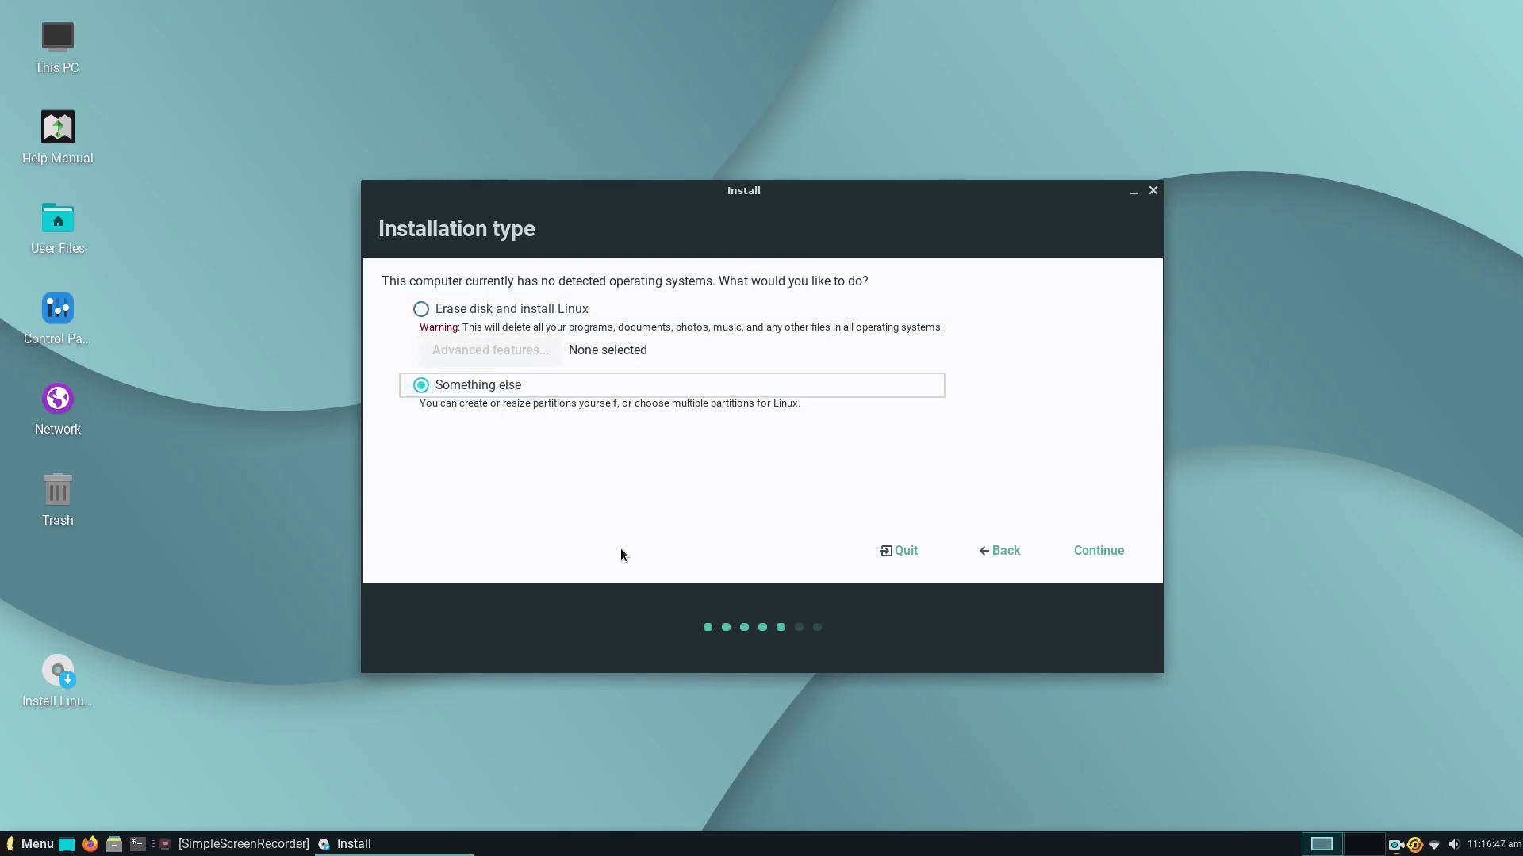
left_click(1106, 558)
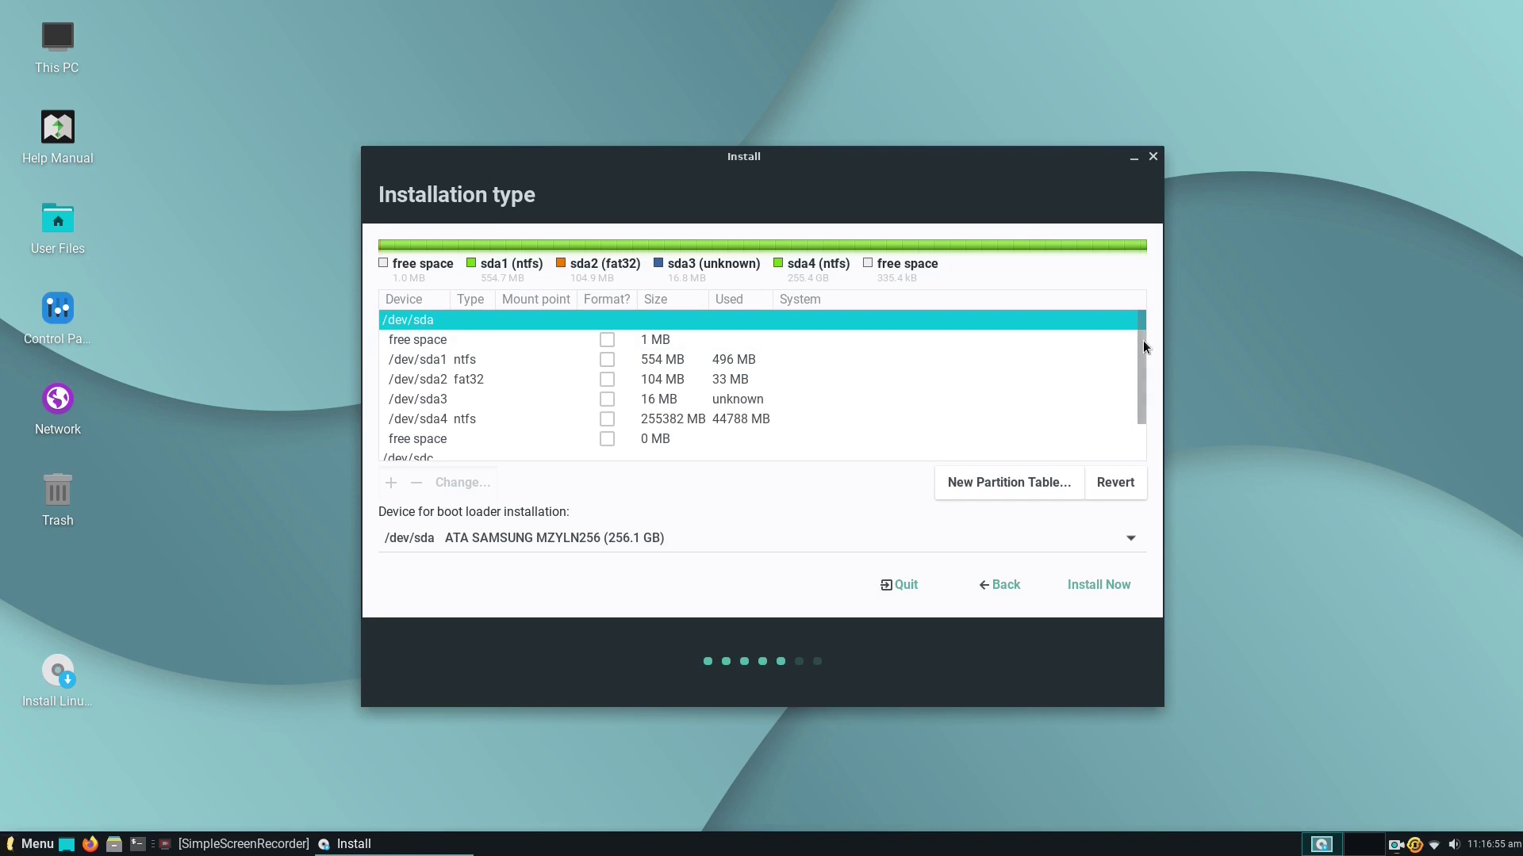
left_click_drag(1144, 345, 1149, 409)
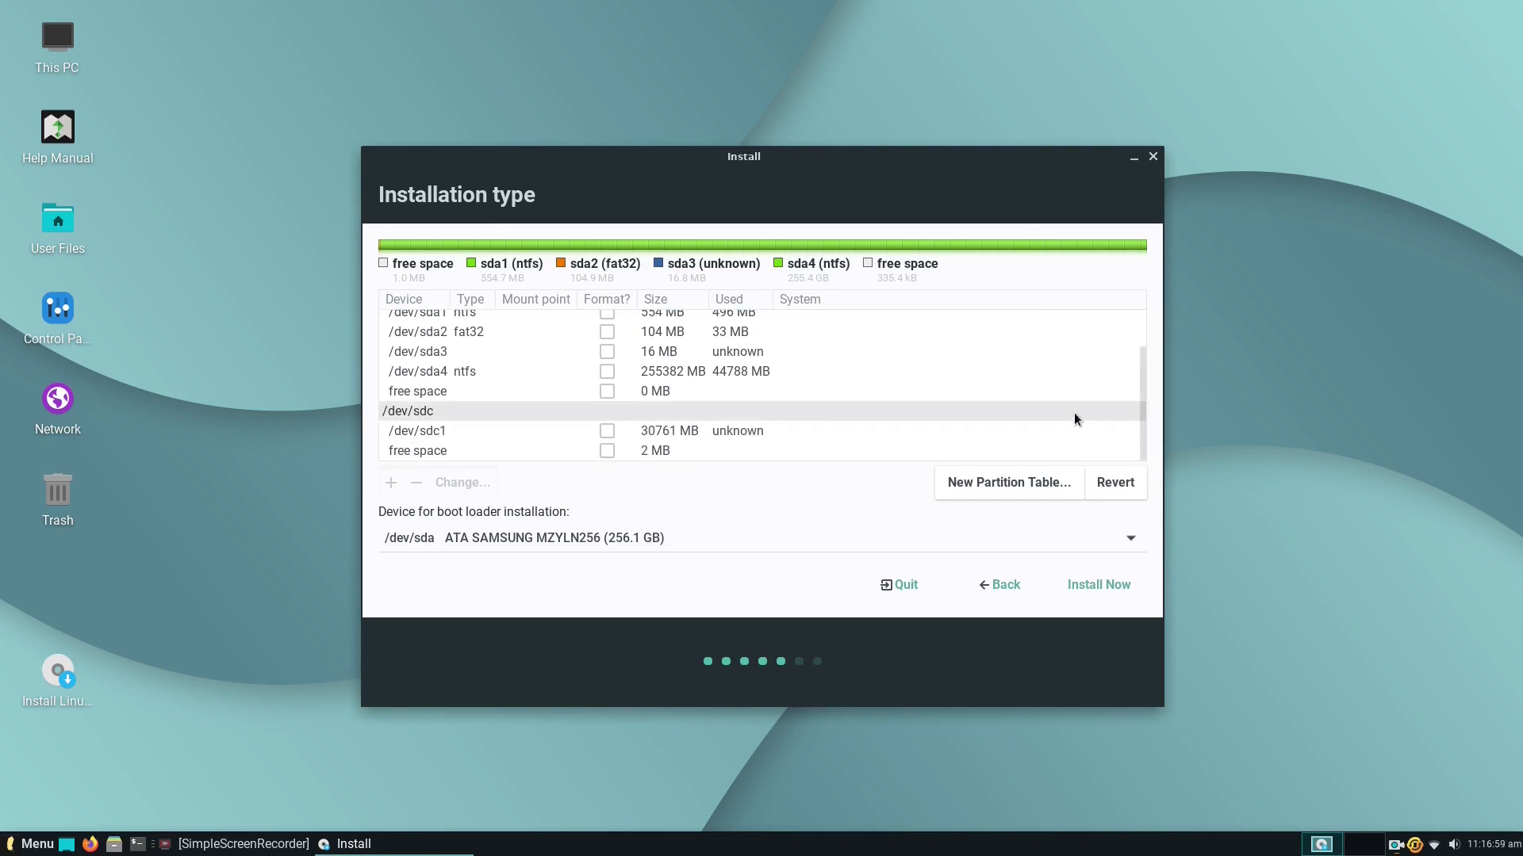
Set /dev/sdc1 to use Ext4, be formatted, and mount at /.
left_click(448, 430)
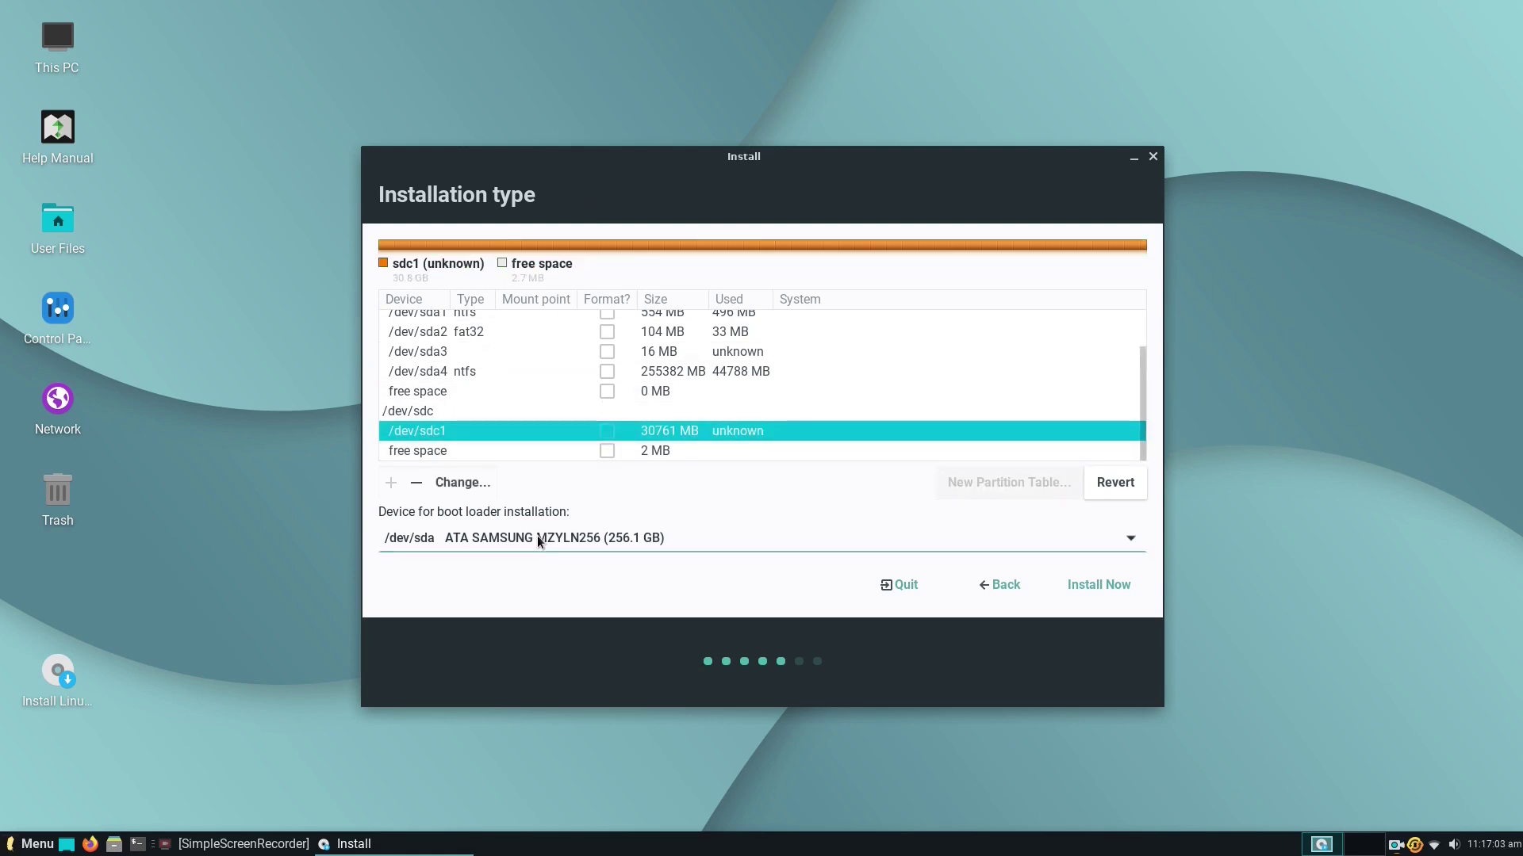
left_click(459, 485)
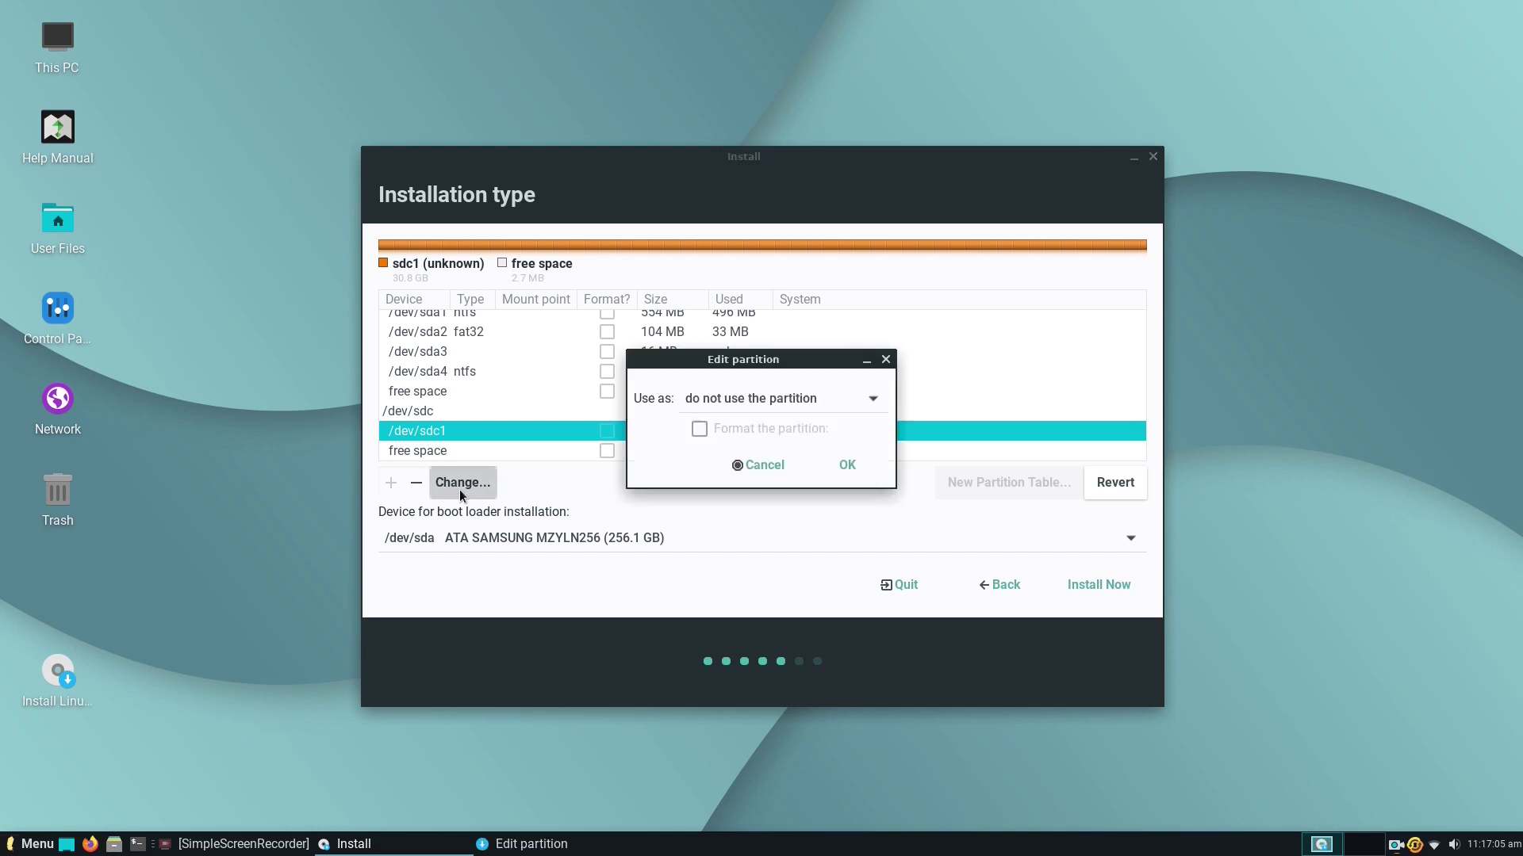
left_click(873, 400)
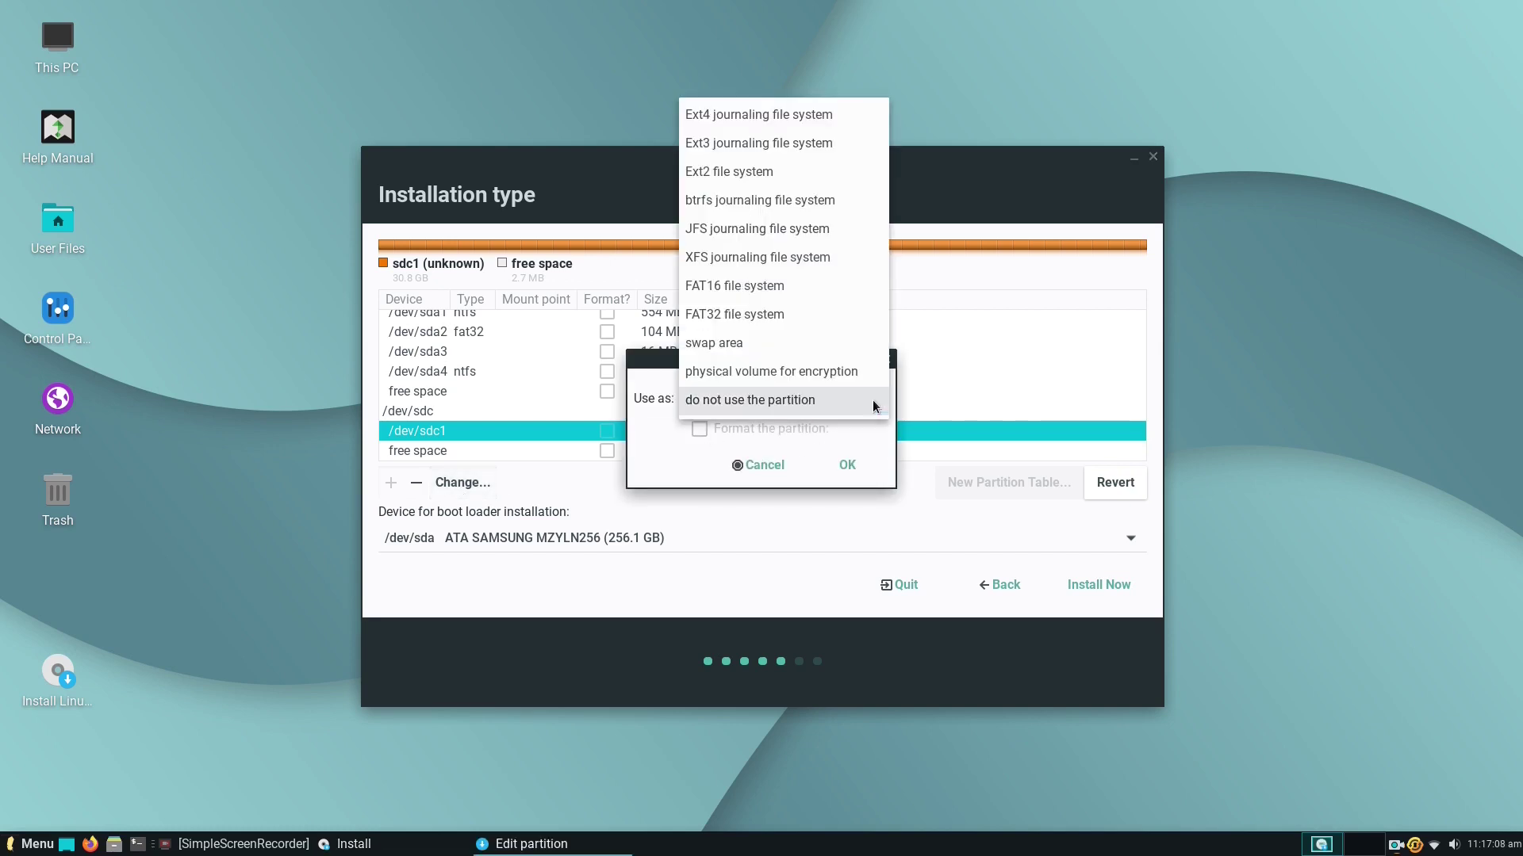
left_click(779, 114)
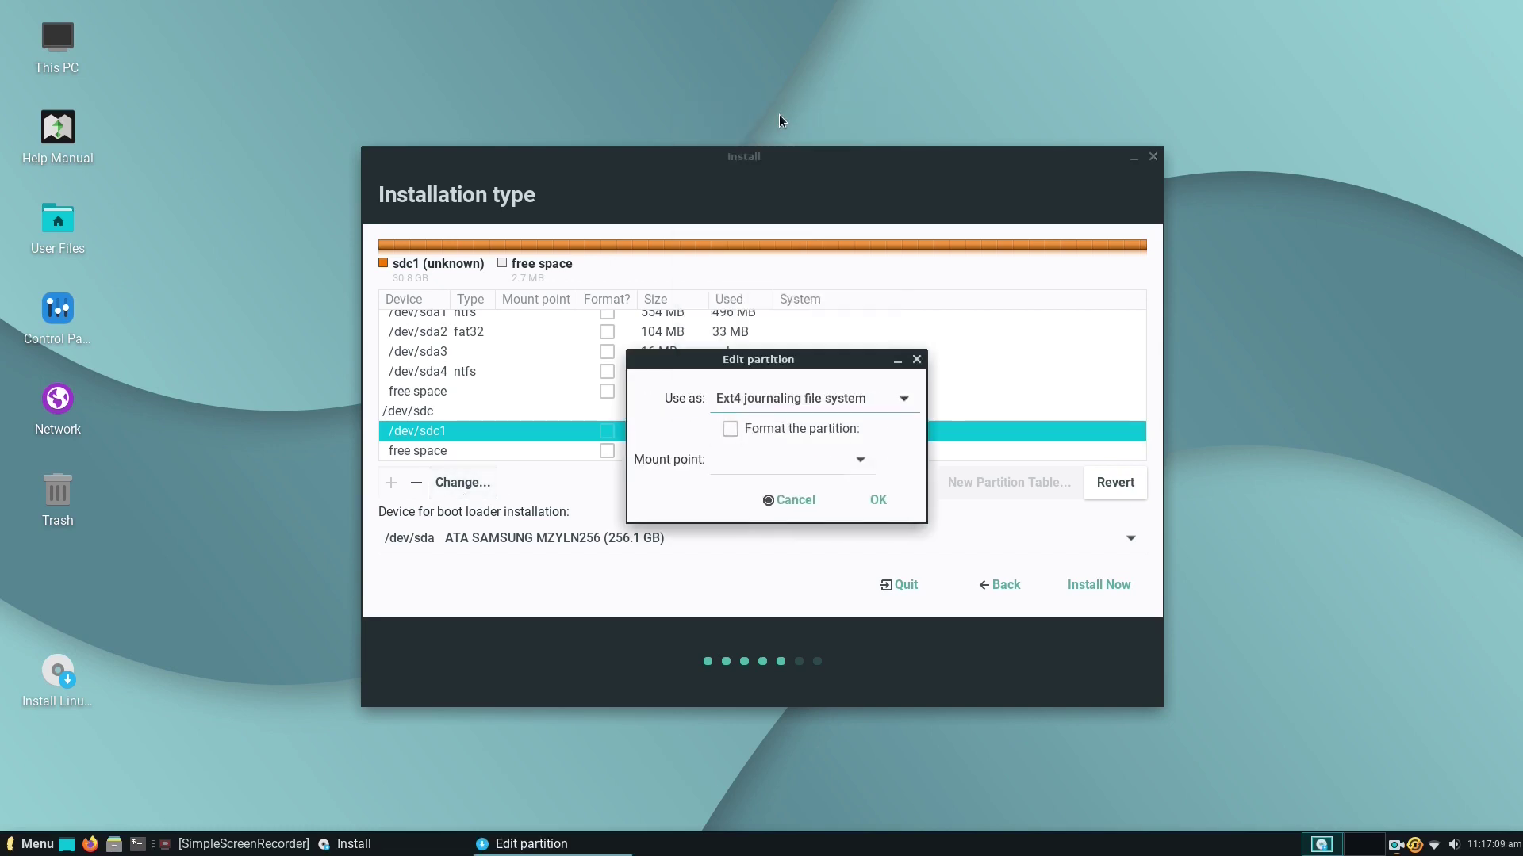
left_click(735, 434)
left_click(861, 461)
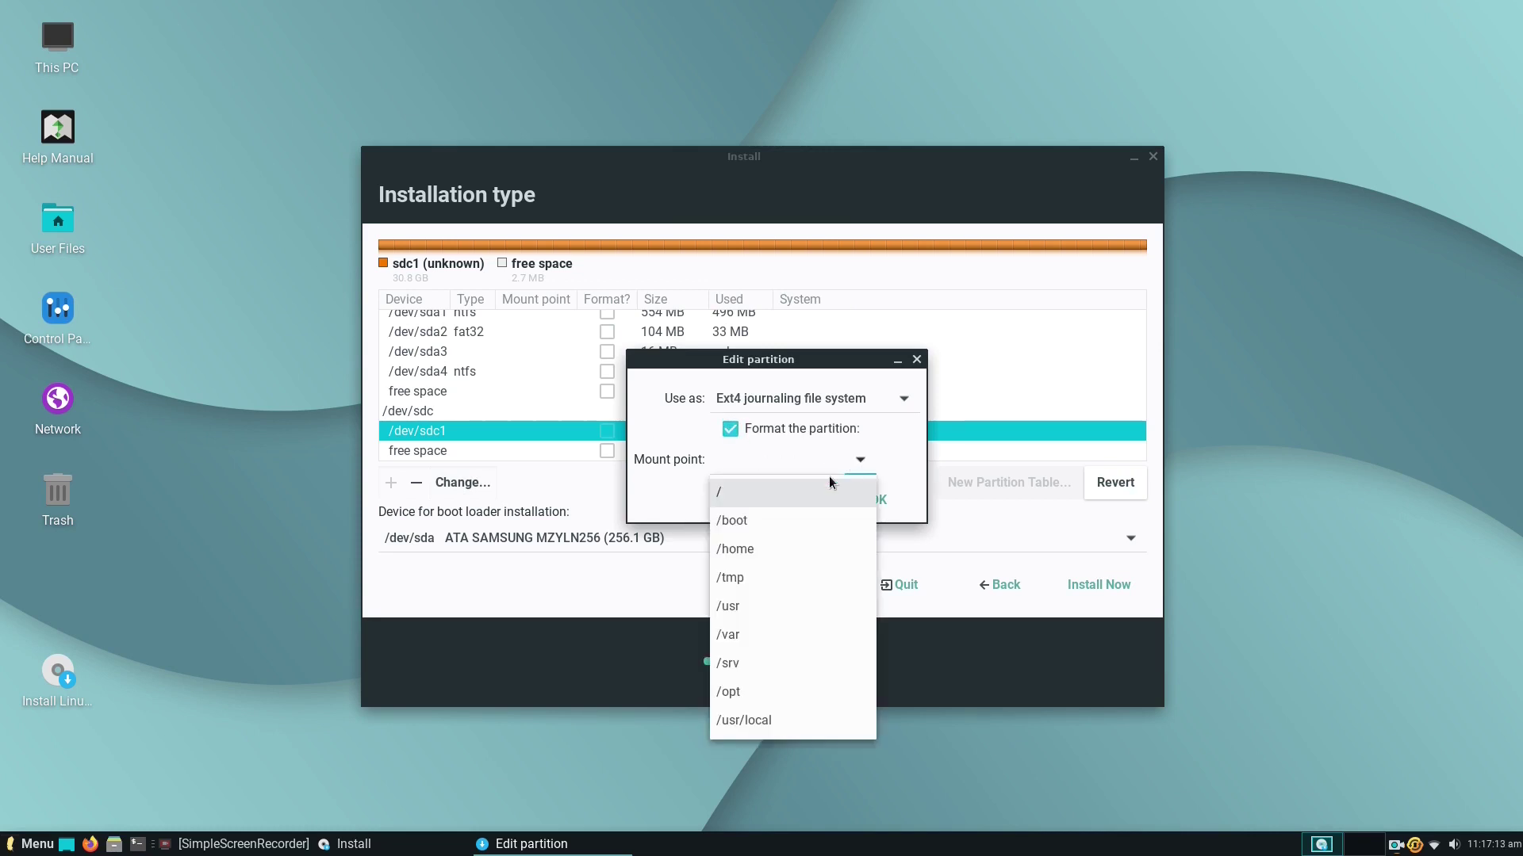
left_click(806, 493)
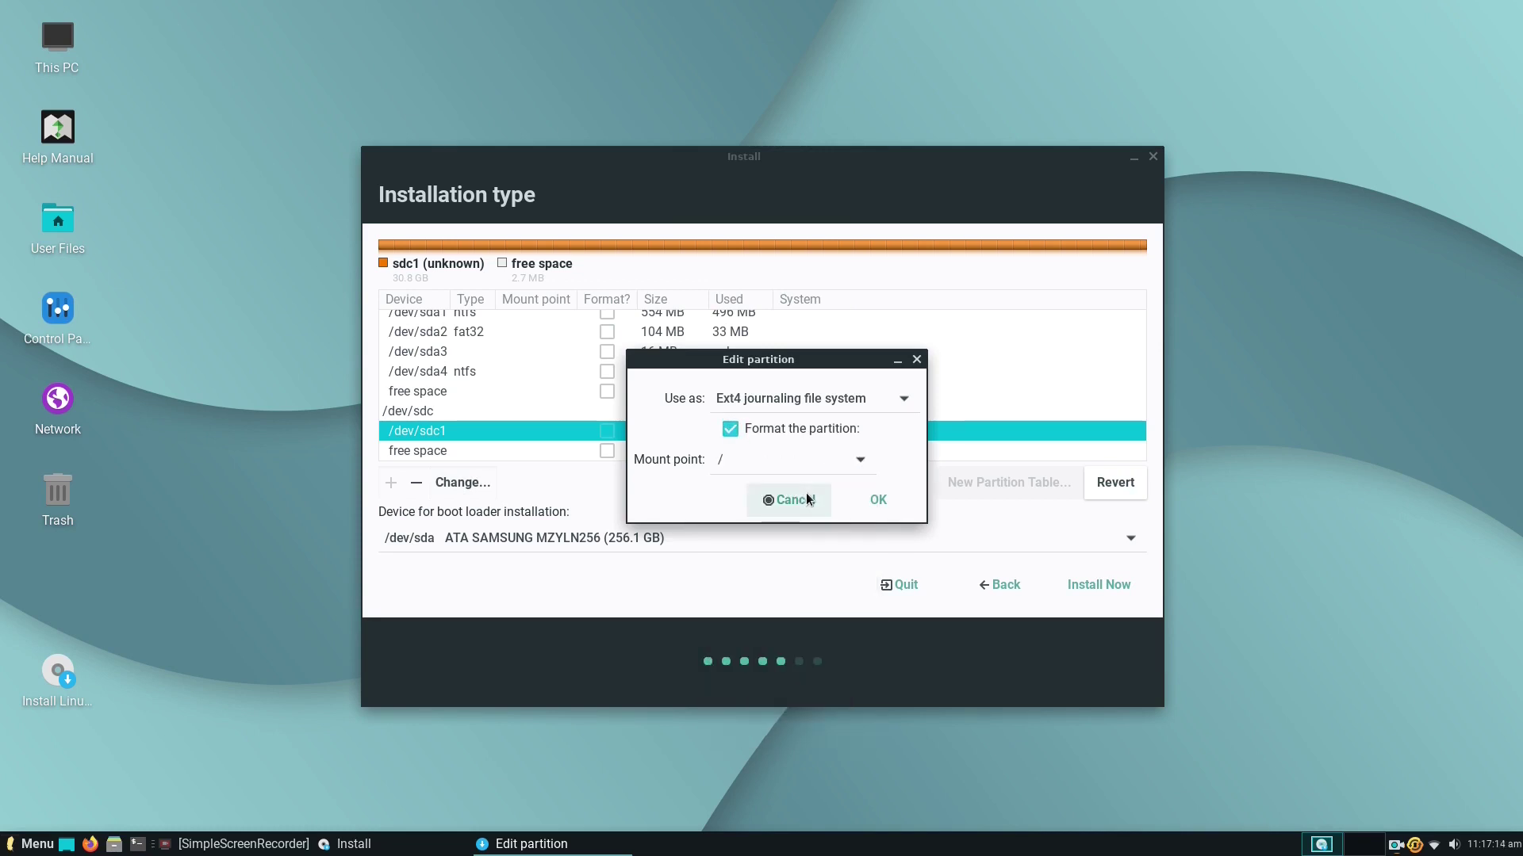
left_click(878, 503)
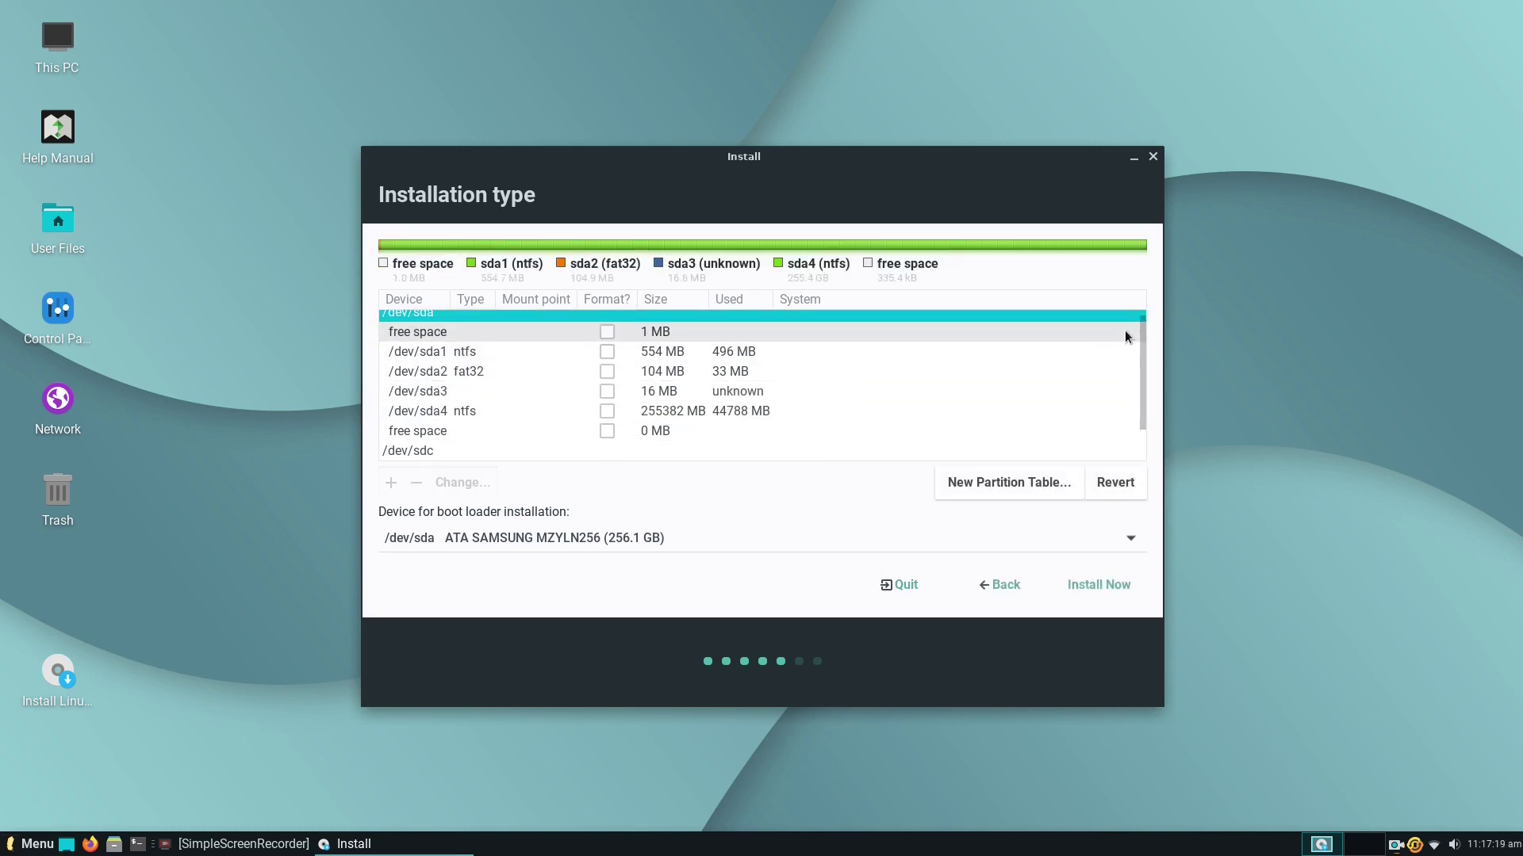
scroll(1145, 336, "down", 2)
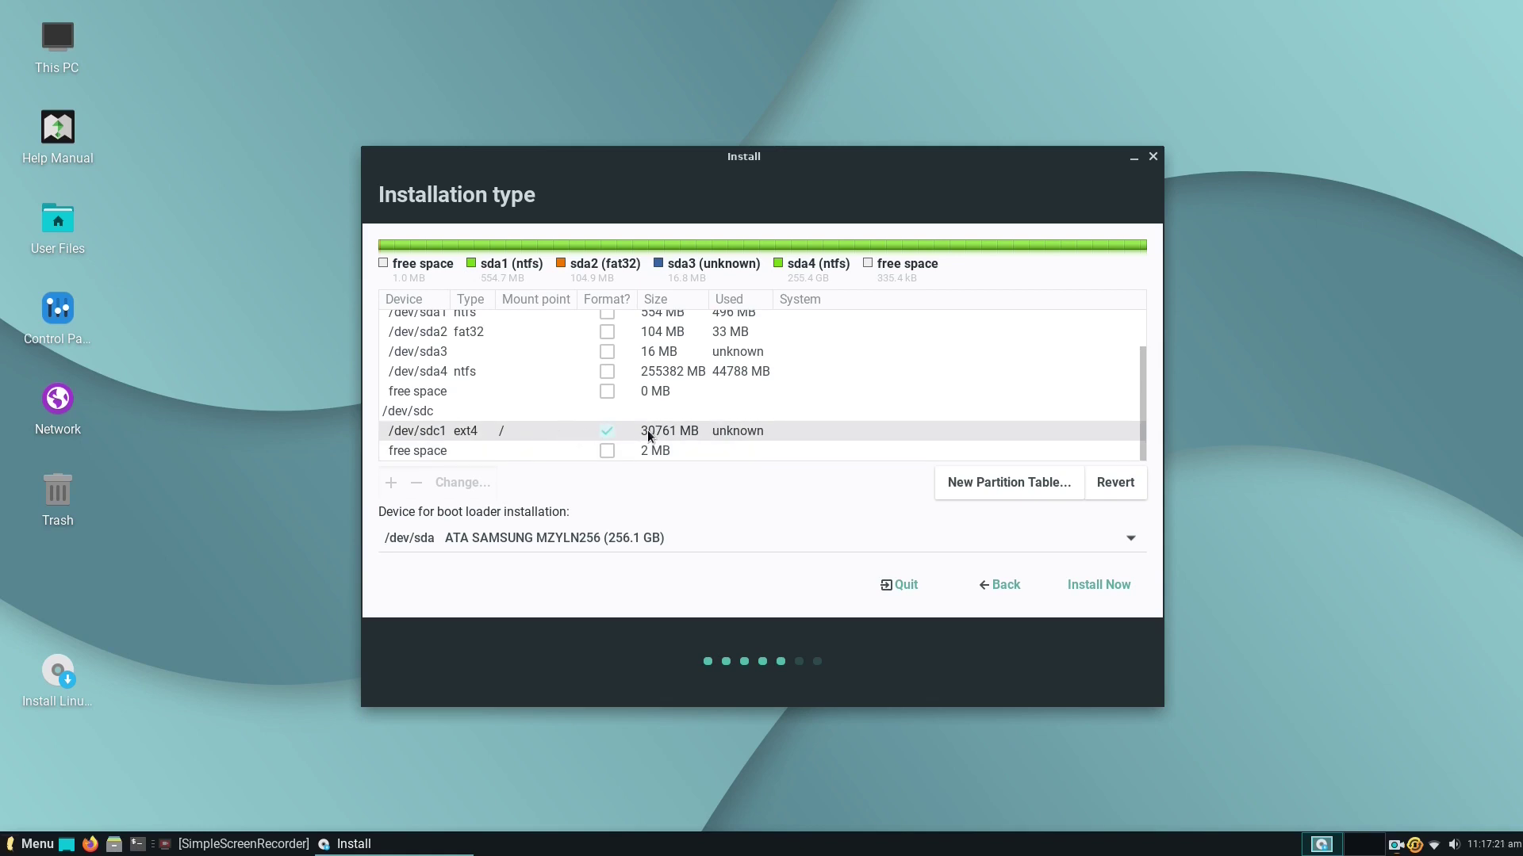
left_click(681, 430)
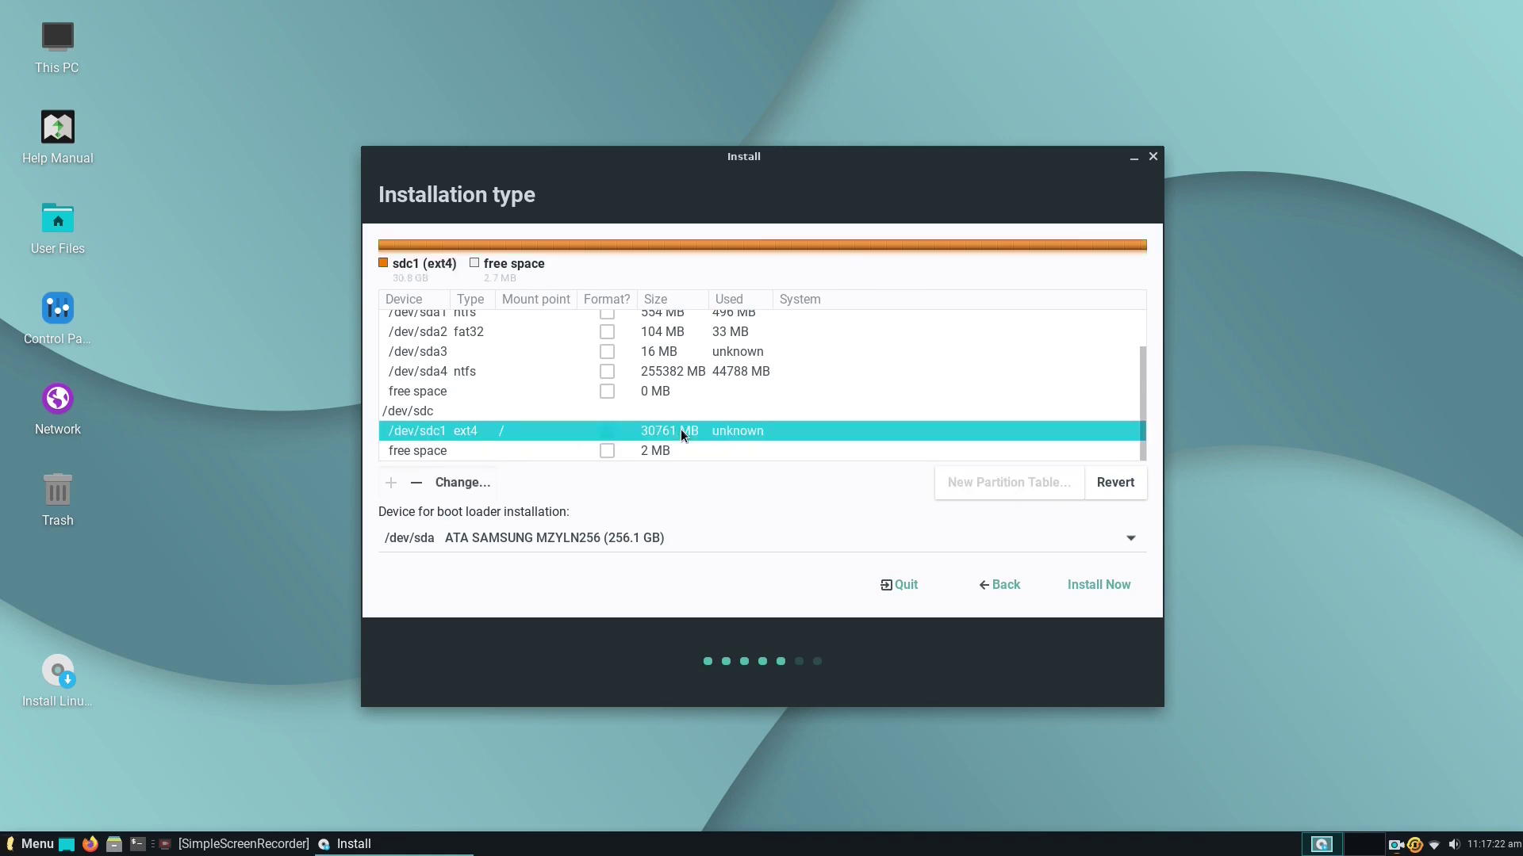
Choose /dev/sdc SanDisk Ultra USB 3.0 (30.8 GB) as the boot loader device.
left_click(655, 537)
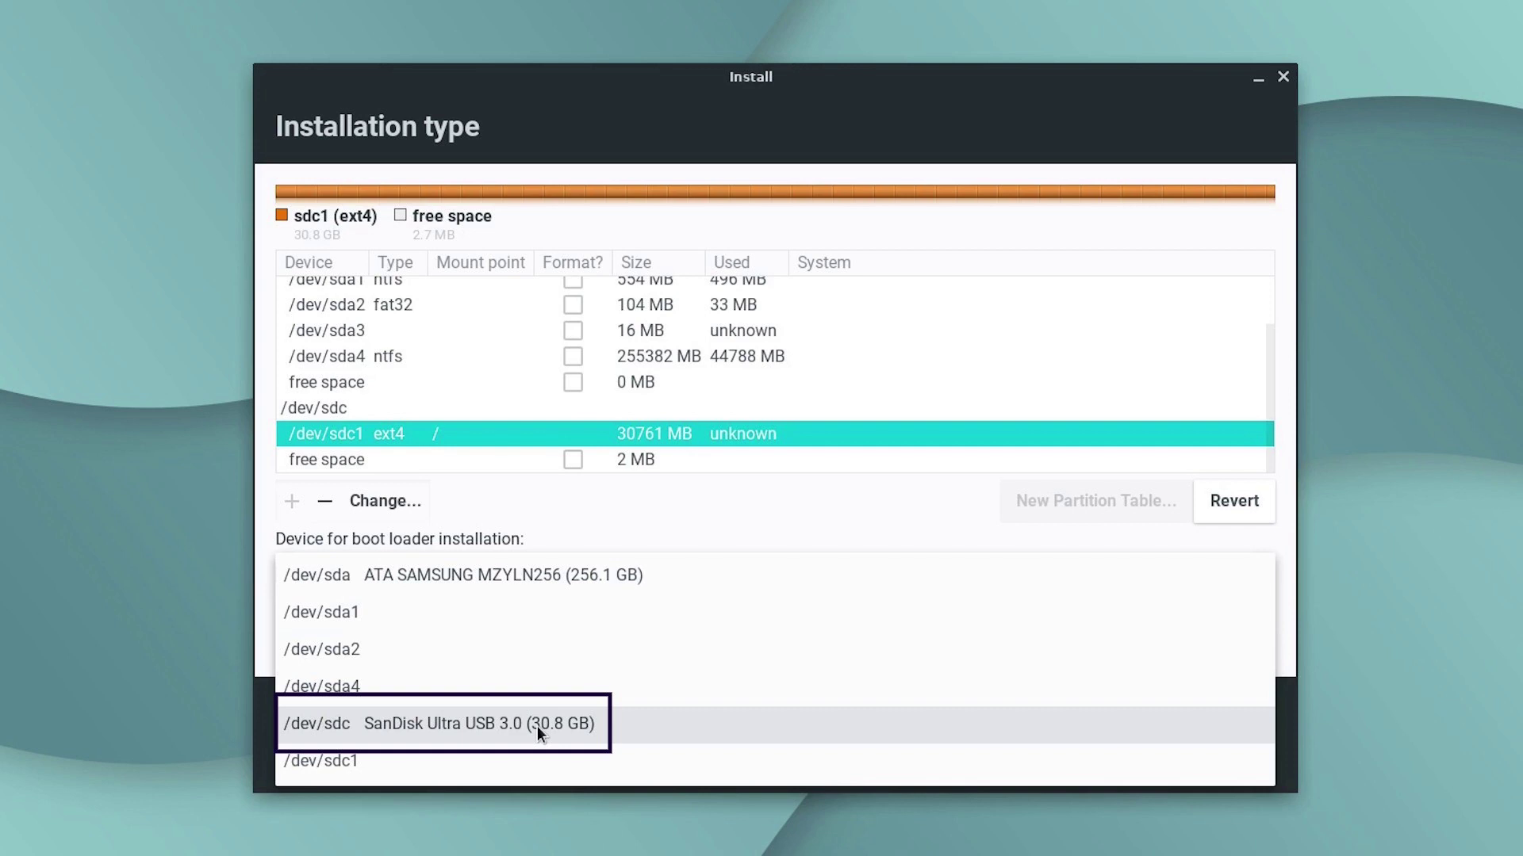
left_click(536, 726)
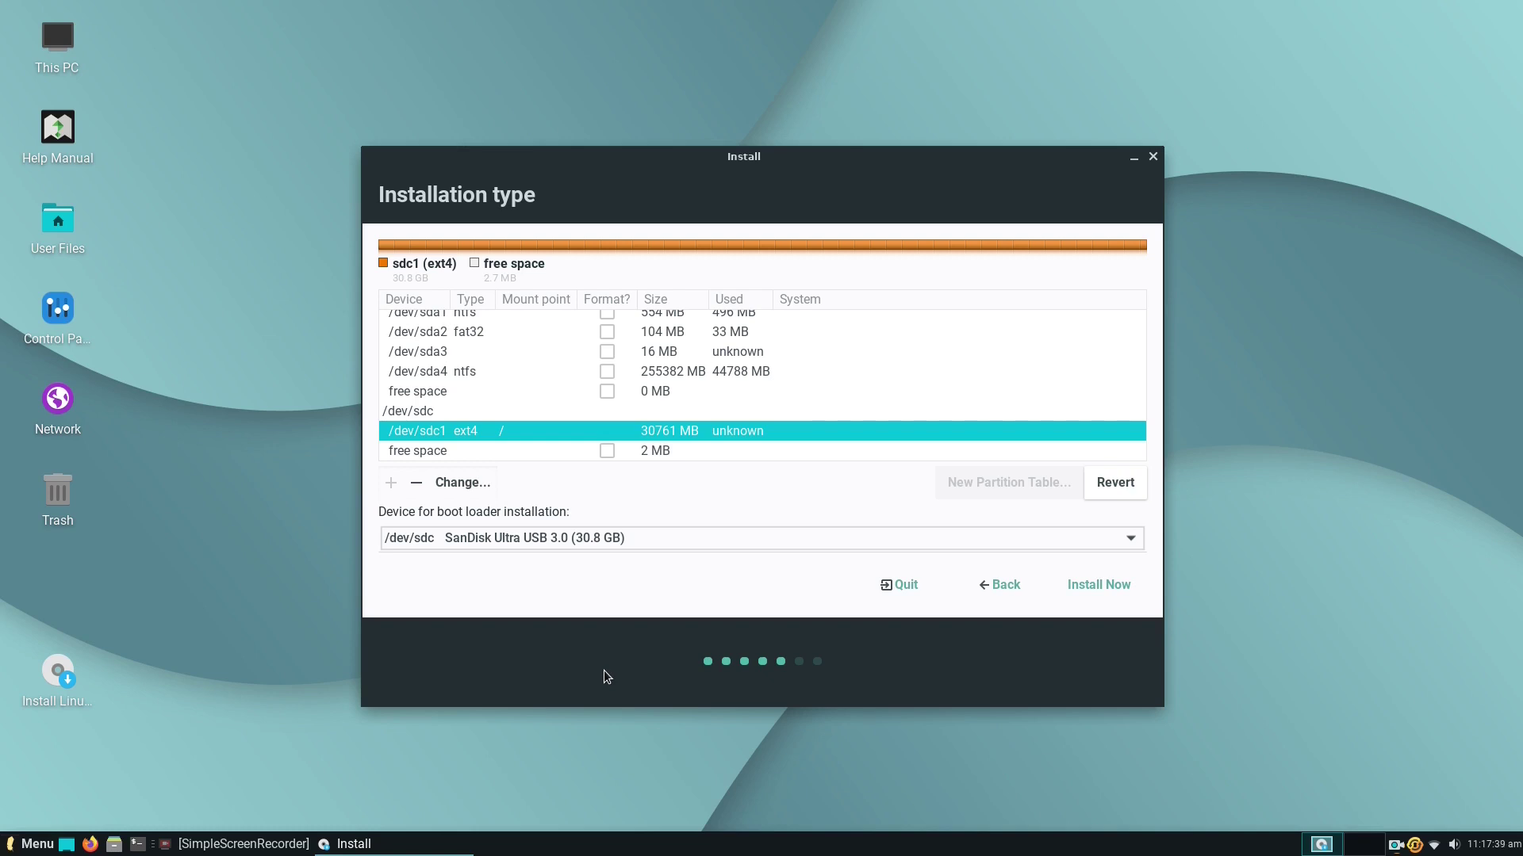
Start Install Now and confirm writing the partition changes to the disk.
left_click(1105, 590)
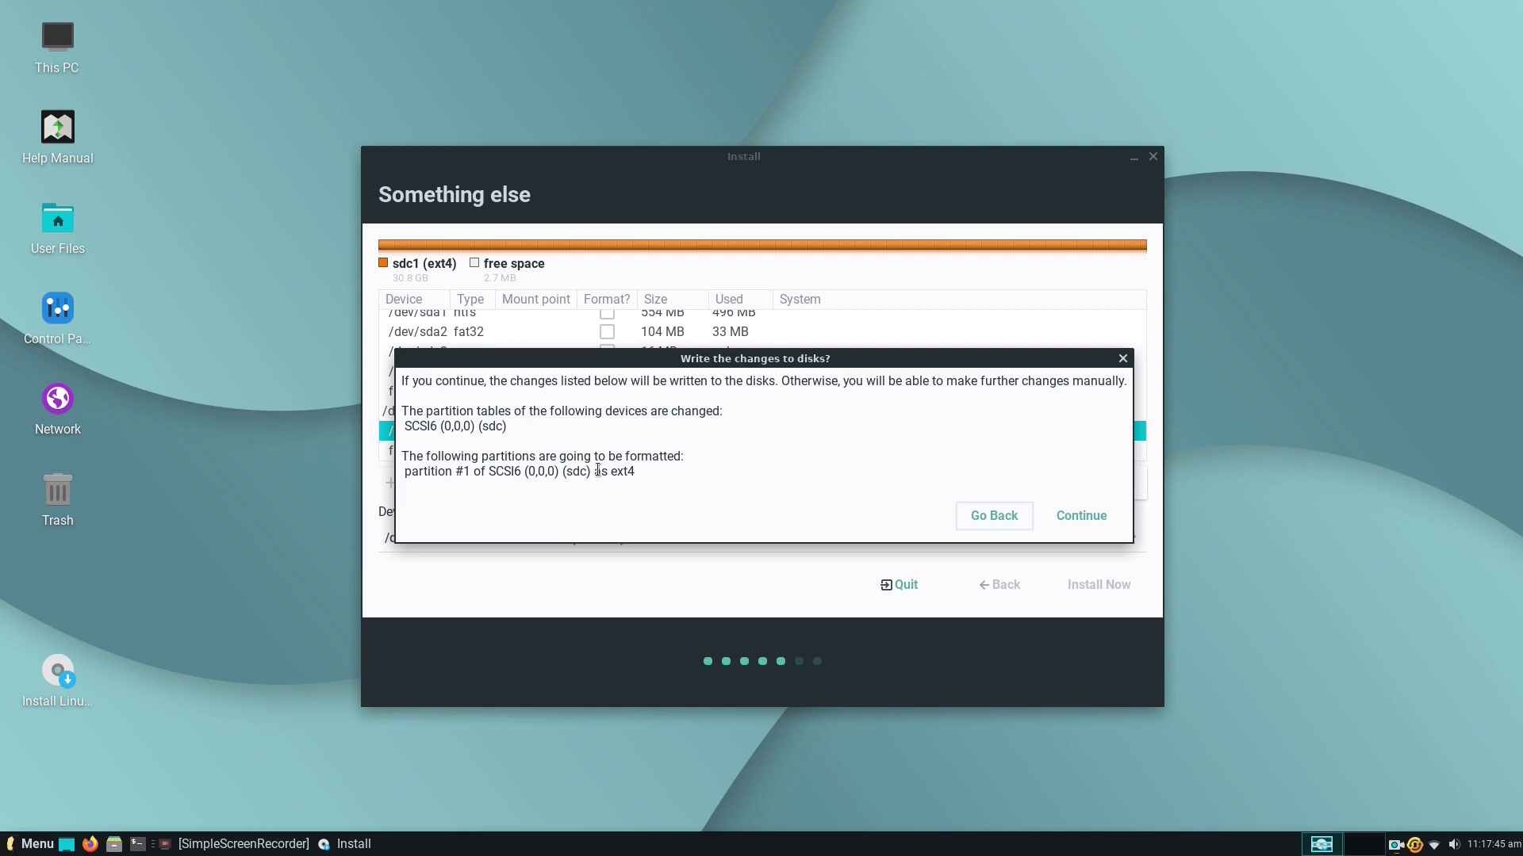
left_click(1077, 516)
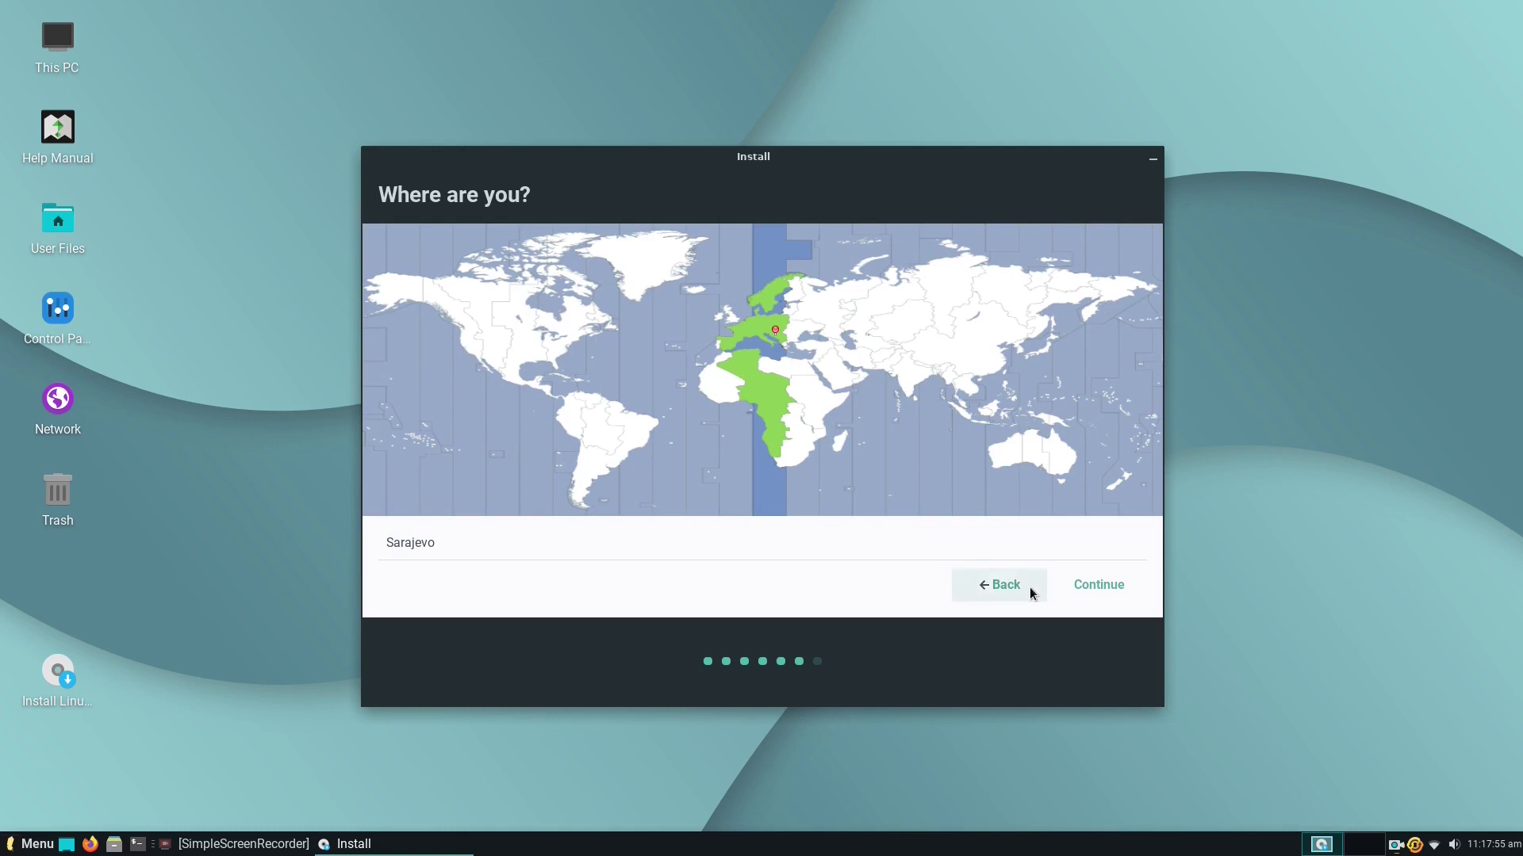
Accept Sarajevo as the location, prefix the name with 'btm-' and end the computer name with 'test'.
left_click(1085, 588)
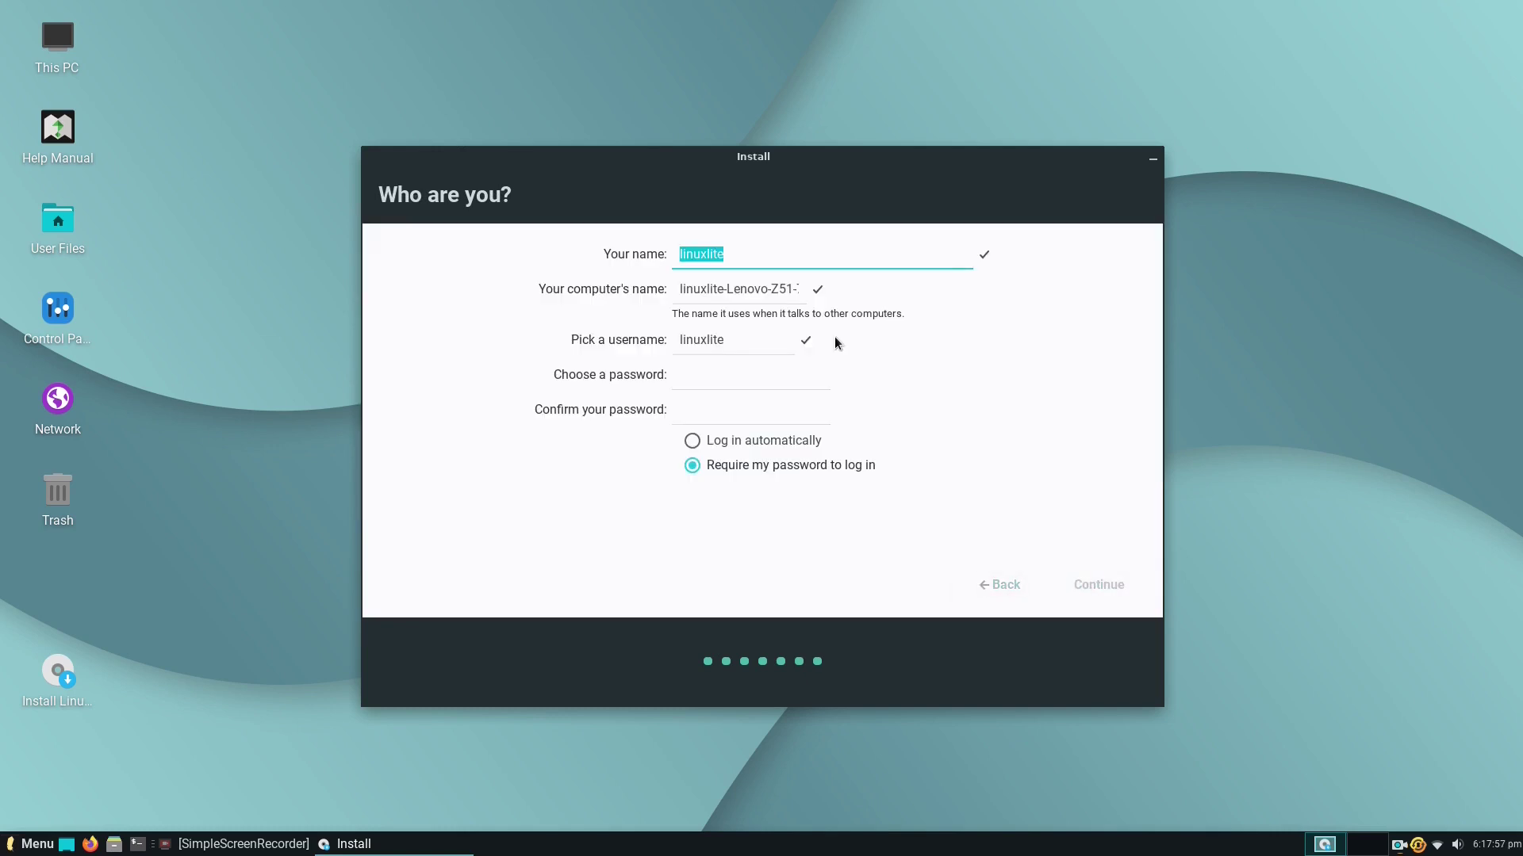
key("Home")
type("btm")
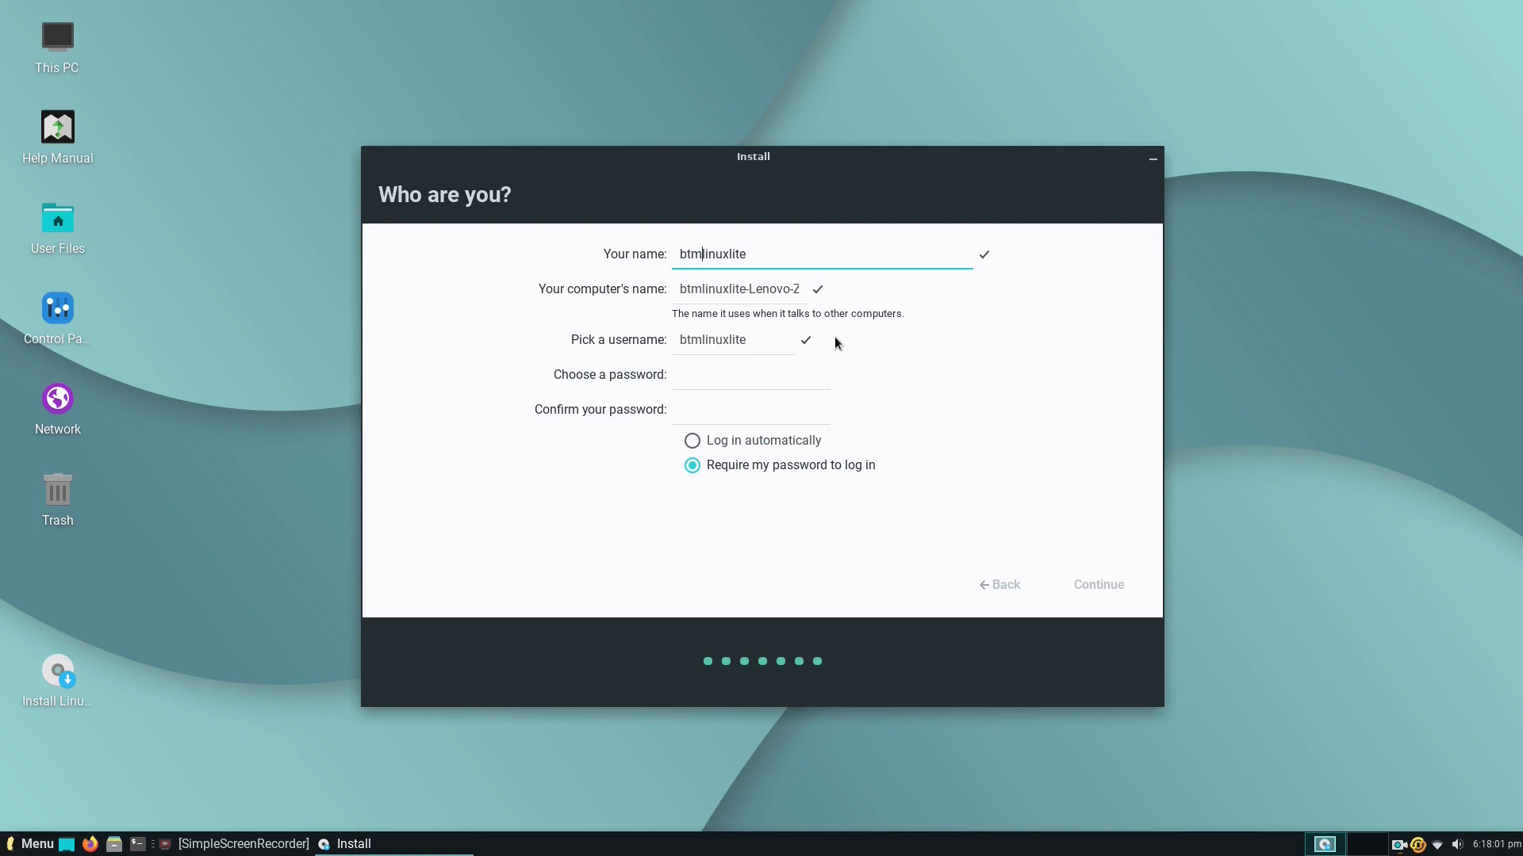
type("-")
left_click(748, 288)
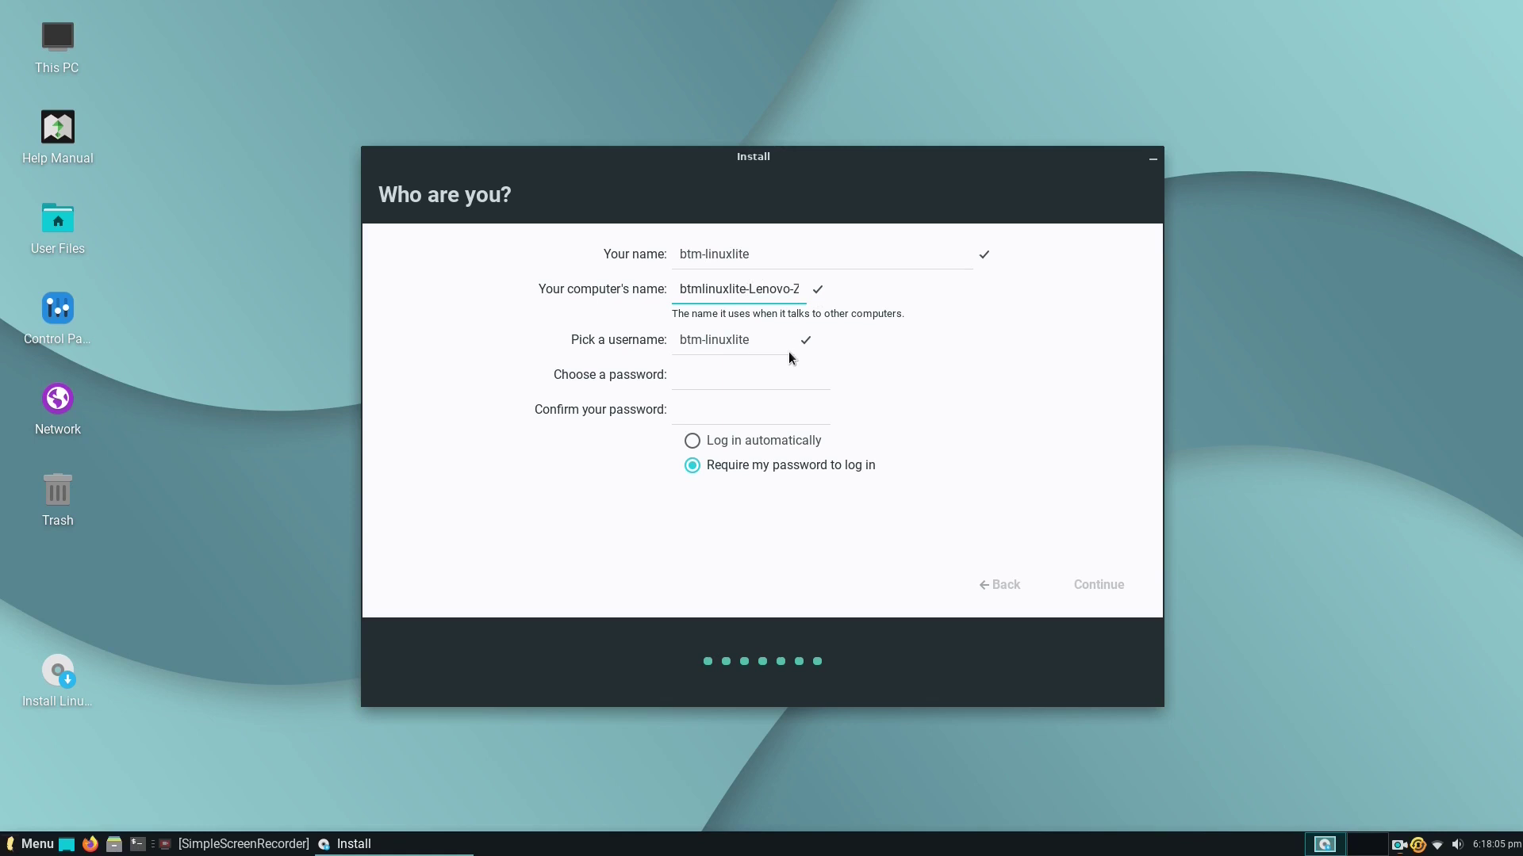
key("shift+End")
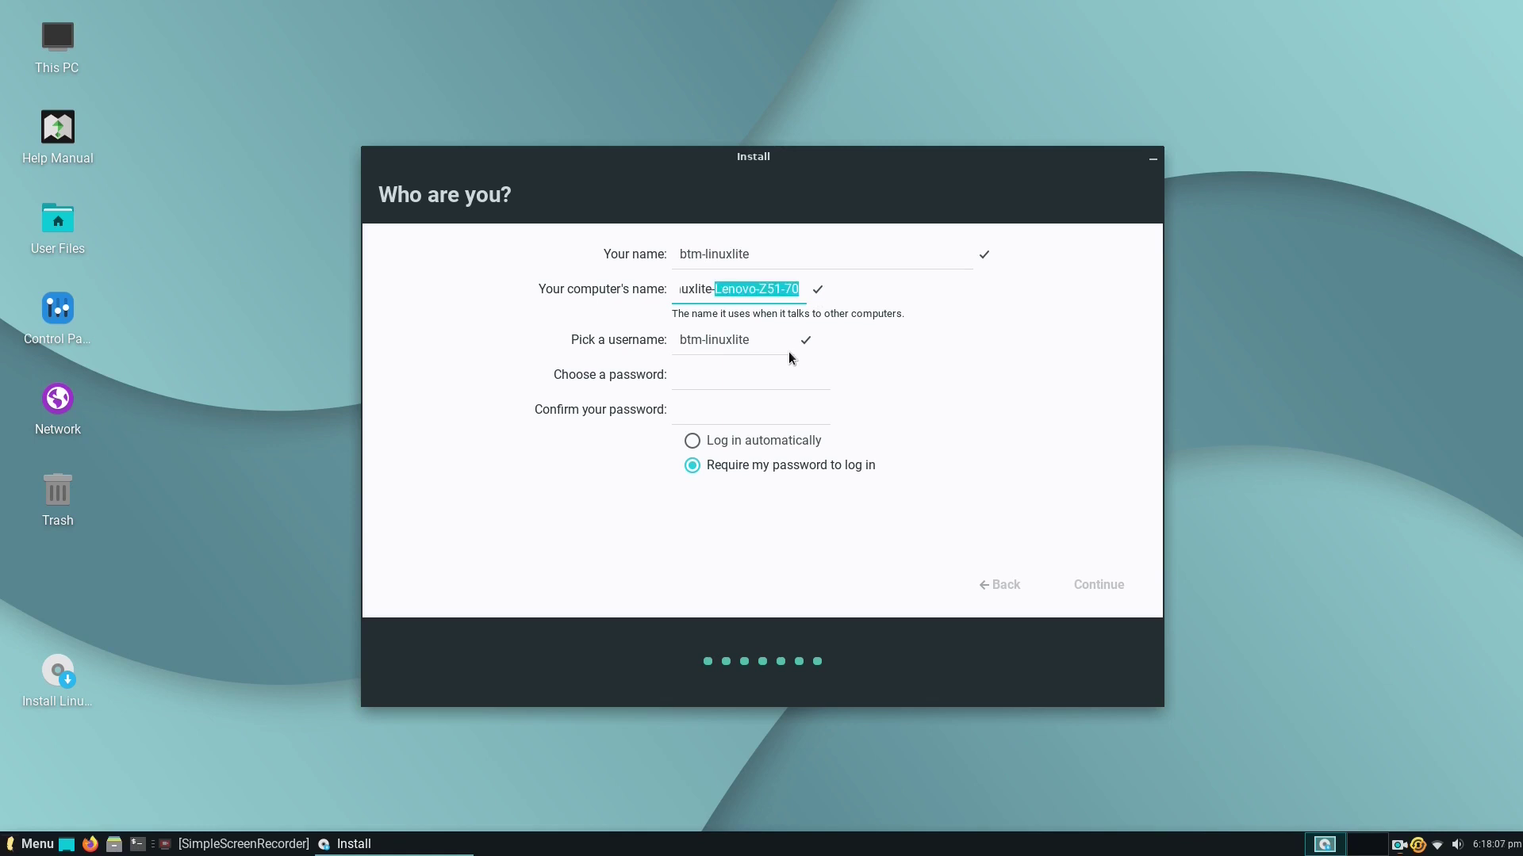
key("Delete")
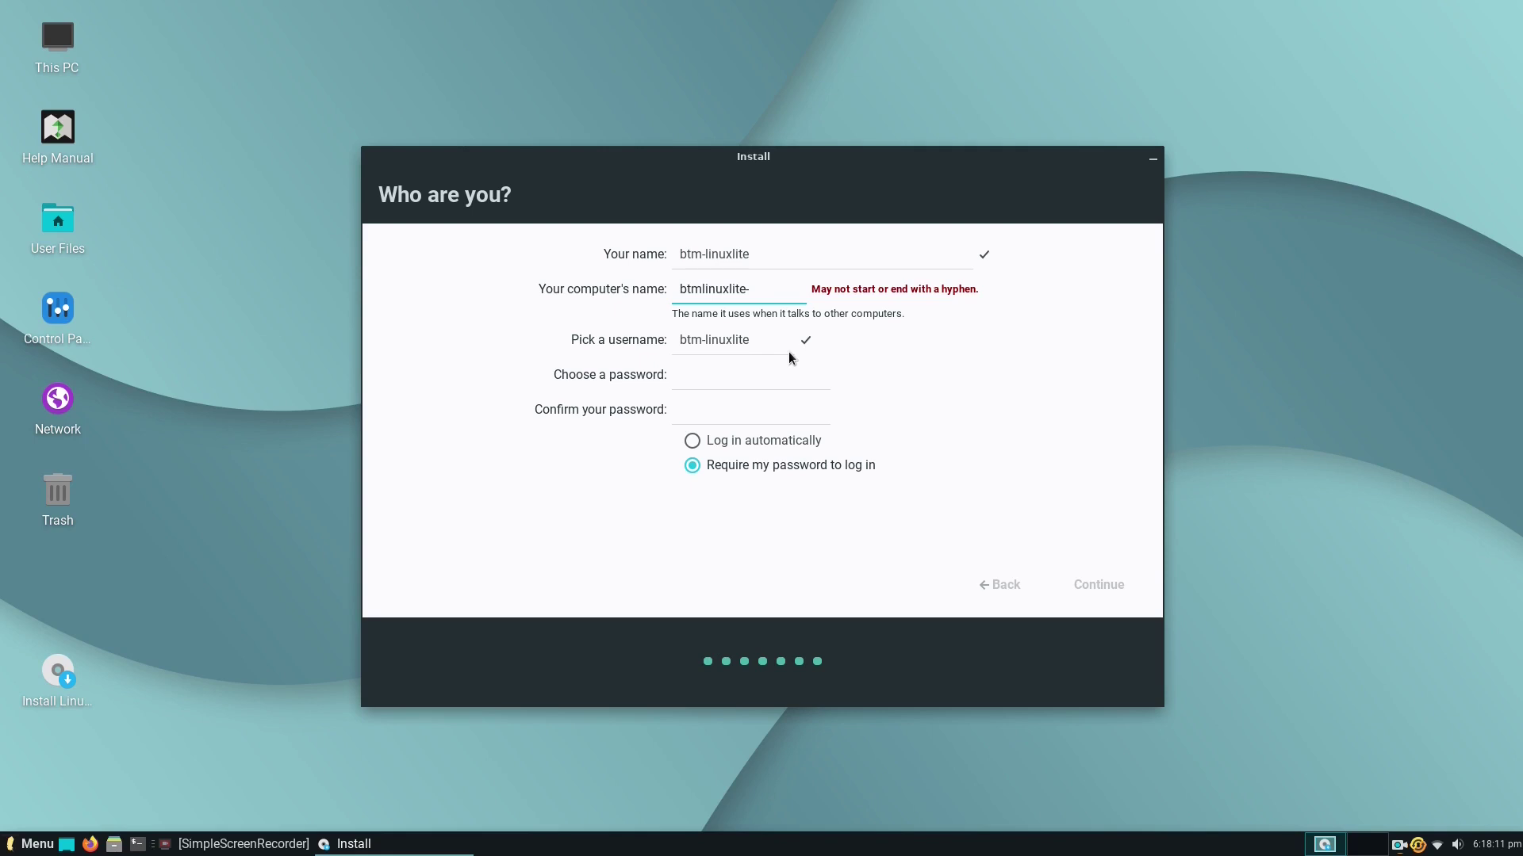
type("test")
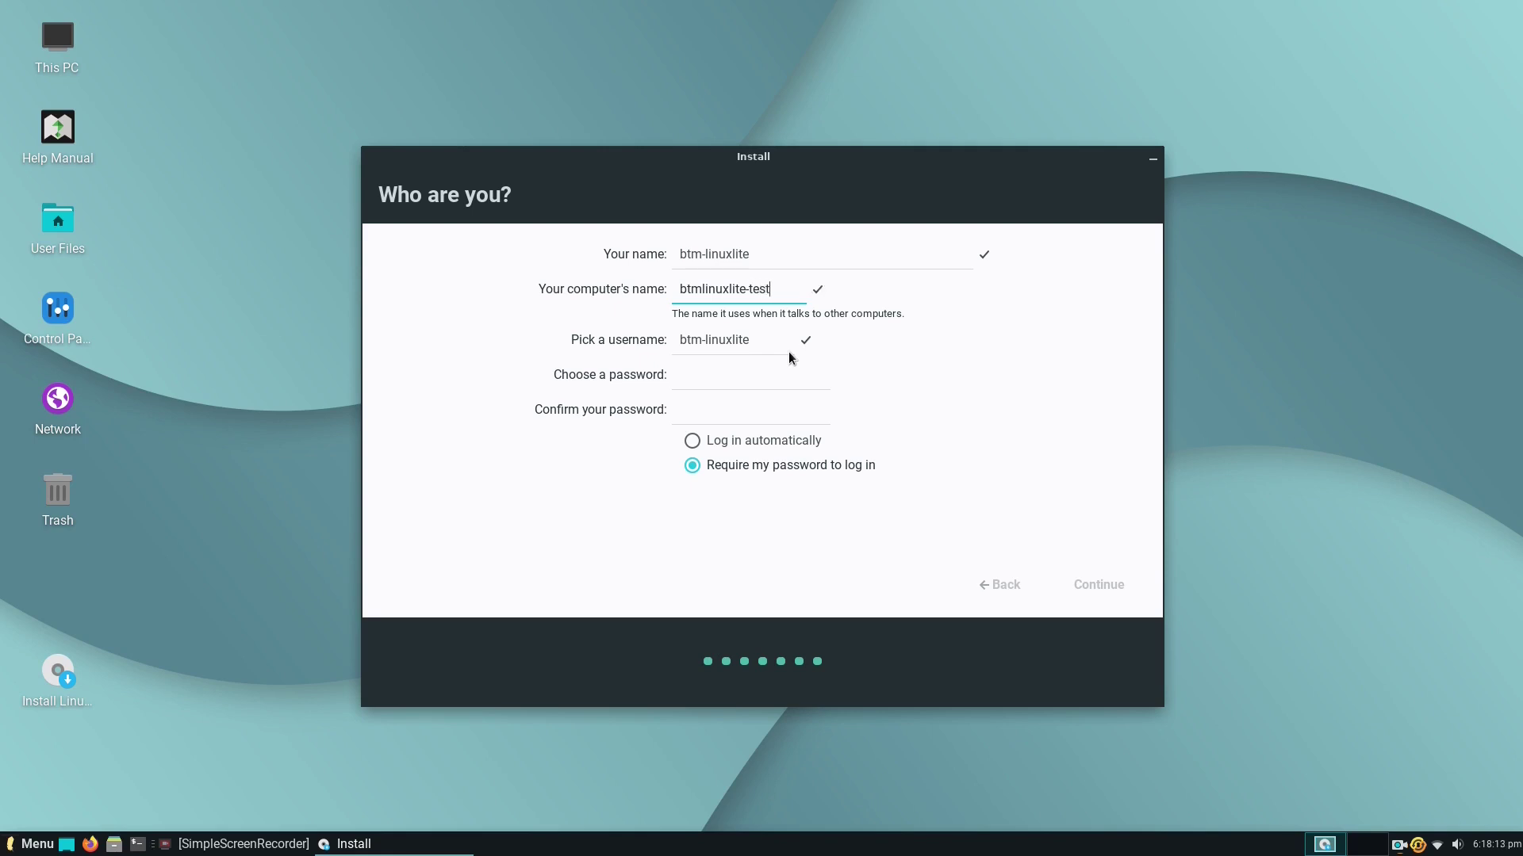
Enter and confirm the account password, then start the installation.
left_click(745, 378)
type("******")
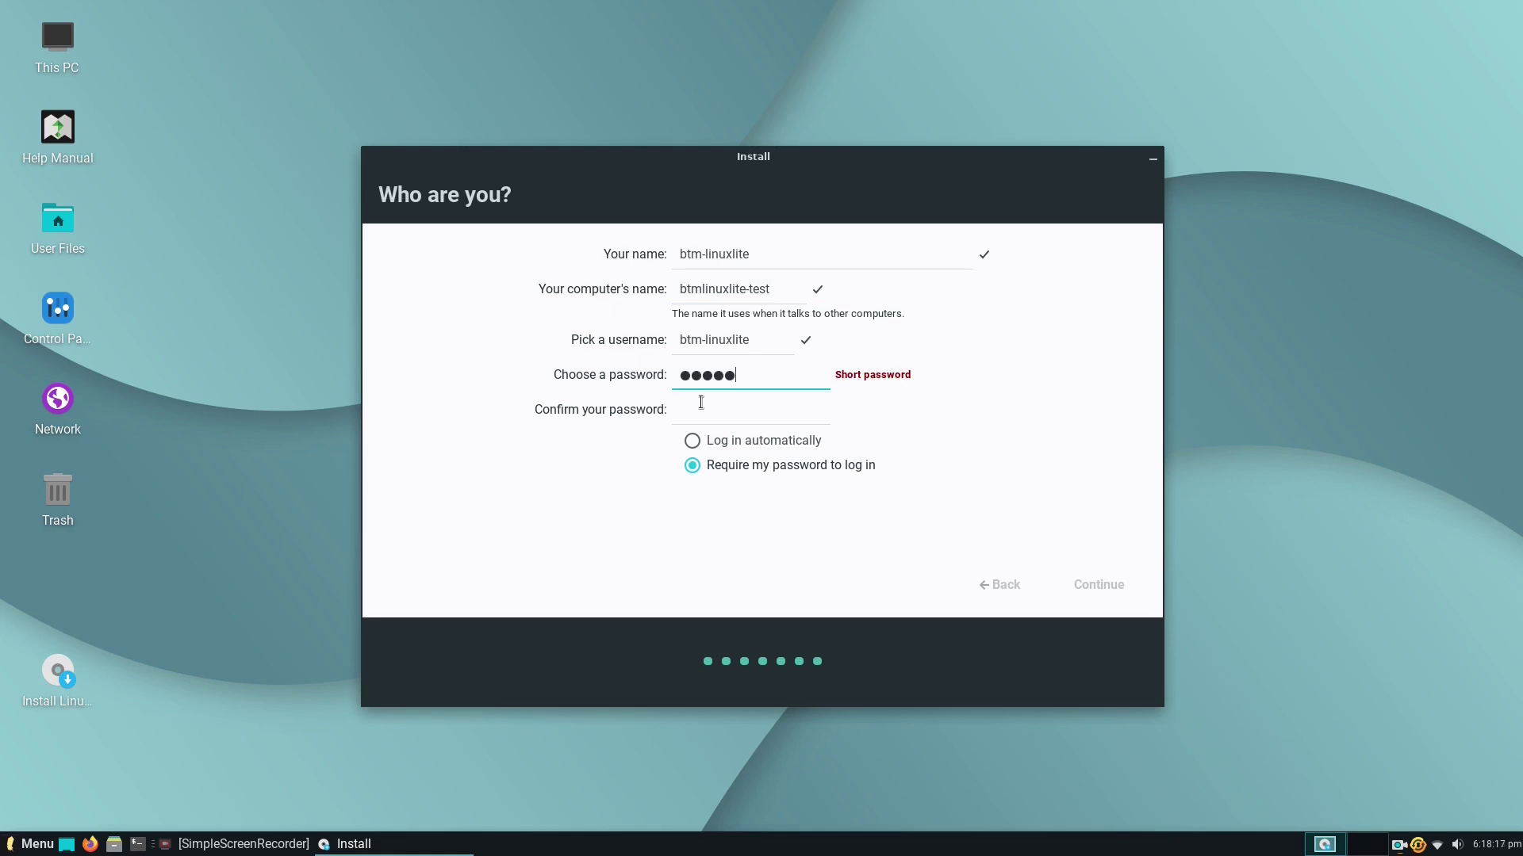
key("BackSpace")
type("*")
key("BackSpace")
key("BackSpace")
key("BackSpace")
key("BackSpace")
key("BackSpace")
key("BackSpace")
type("********")
left_click(742, 409)
type("******")
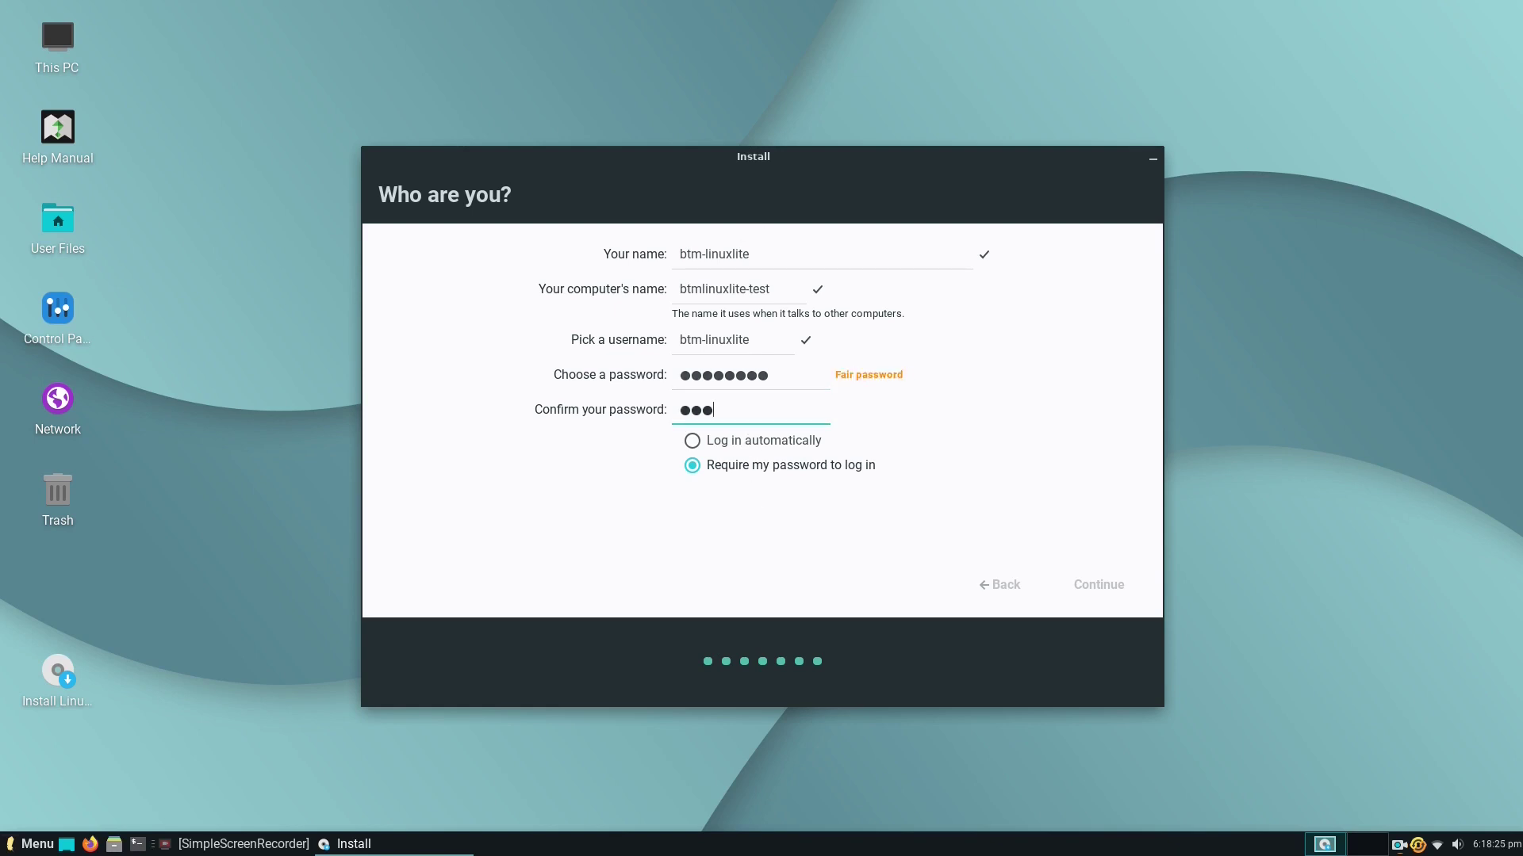
type("**")
left_click(1098, 584)
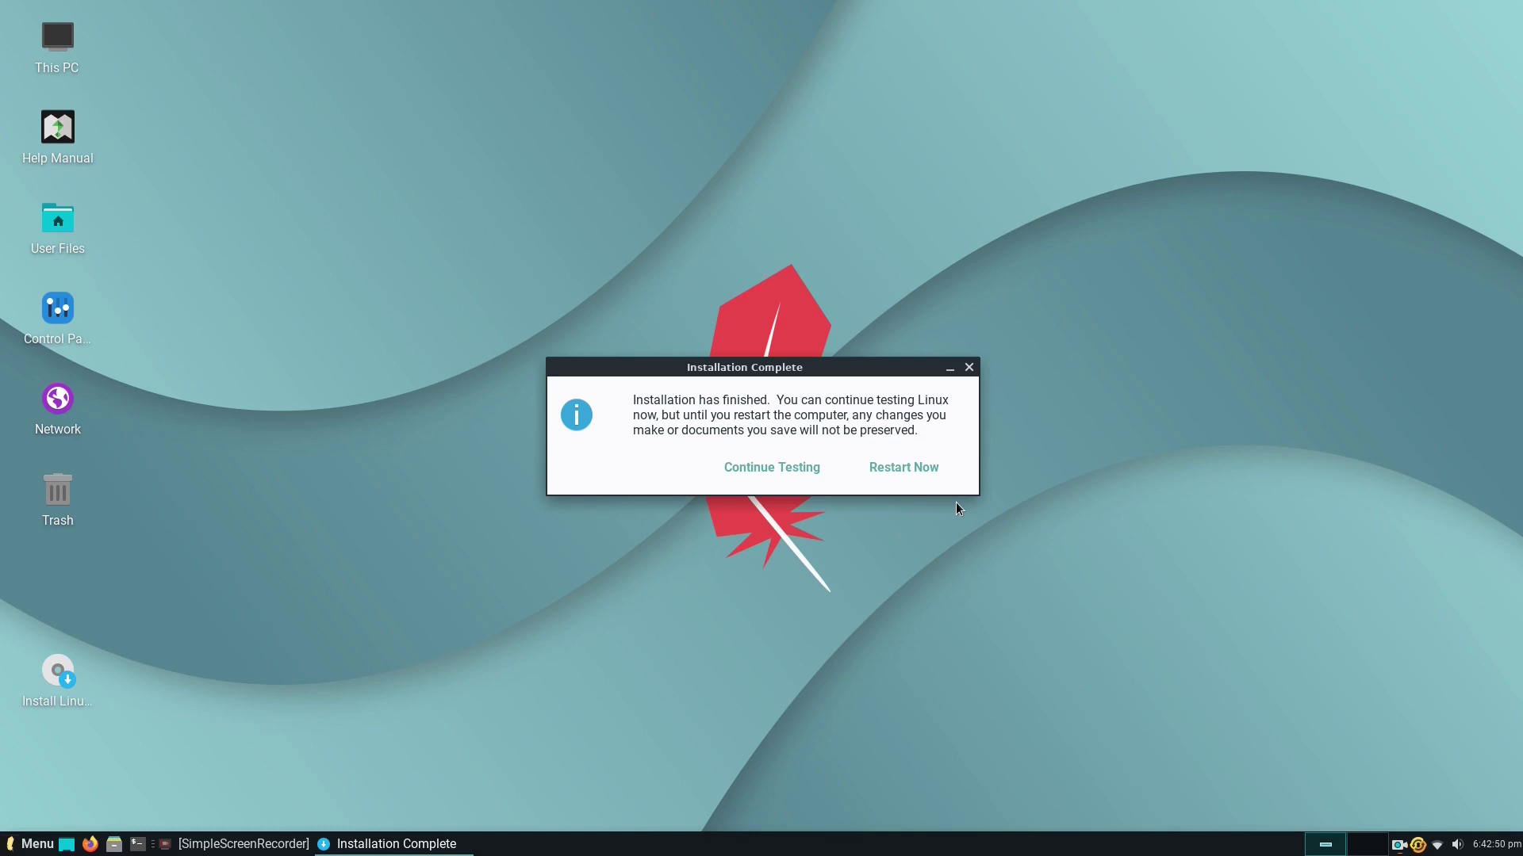
Choose Continue Testing to stay in the live session instead of restarting.
left_click(803, 472)
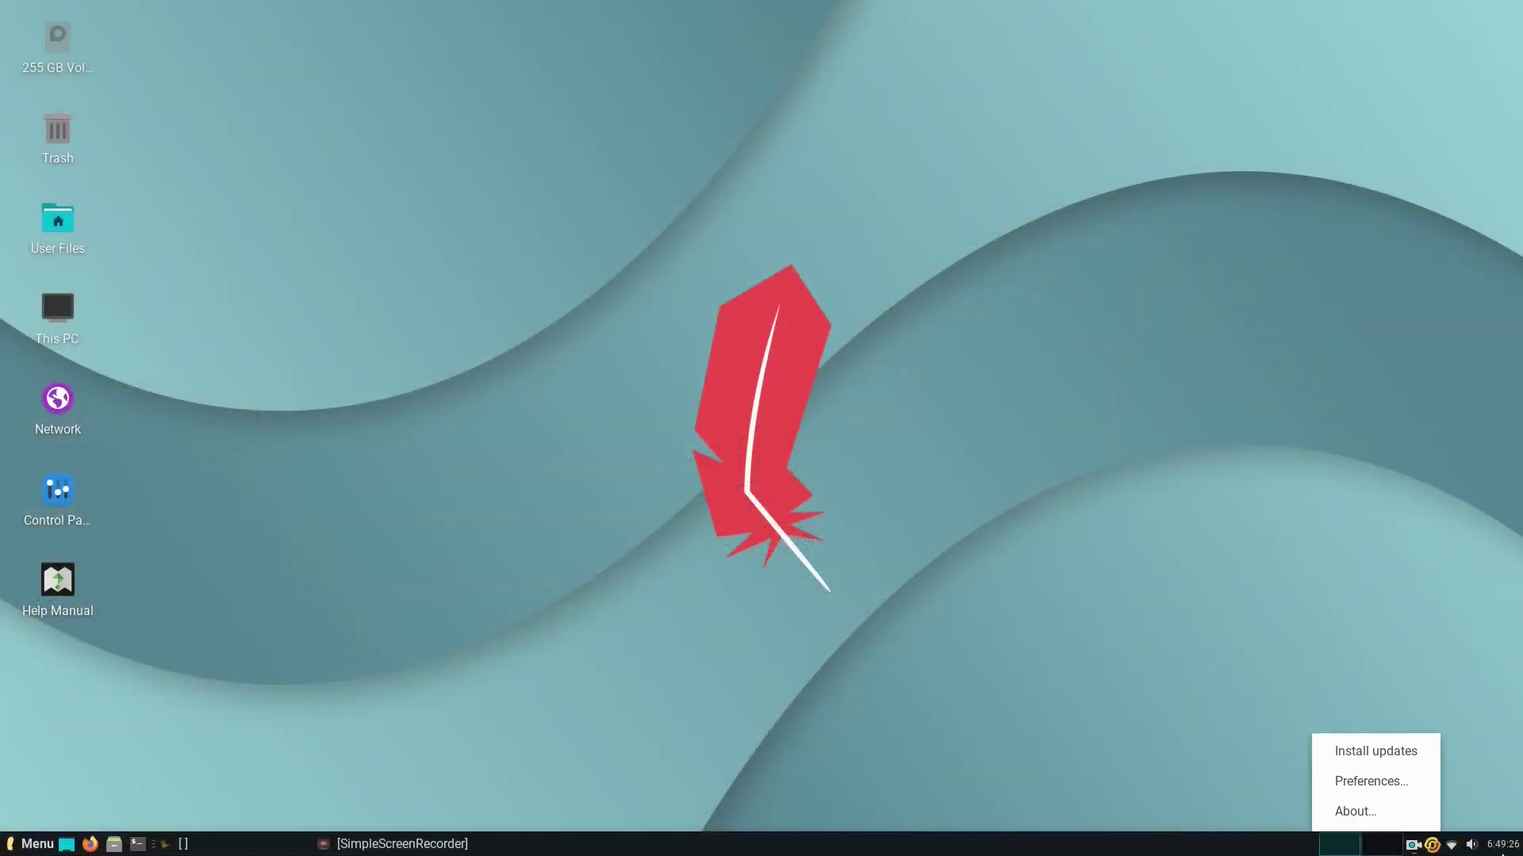
Run Linux Lite Updates with the admin password, install all updates, and decline viewing the log.
left_click(1373, 748)
left_click(880, 474)
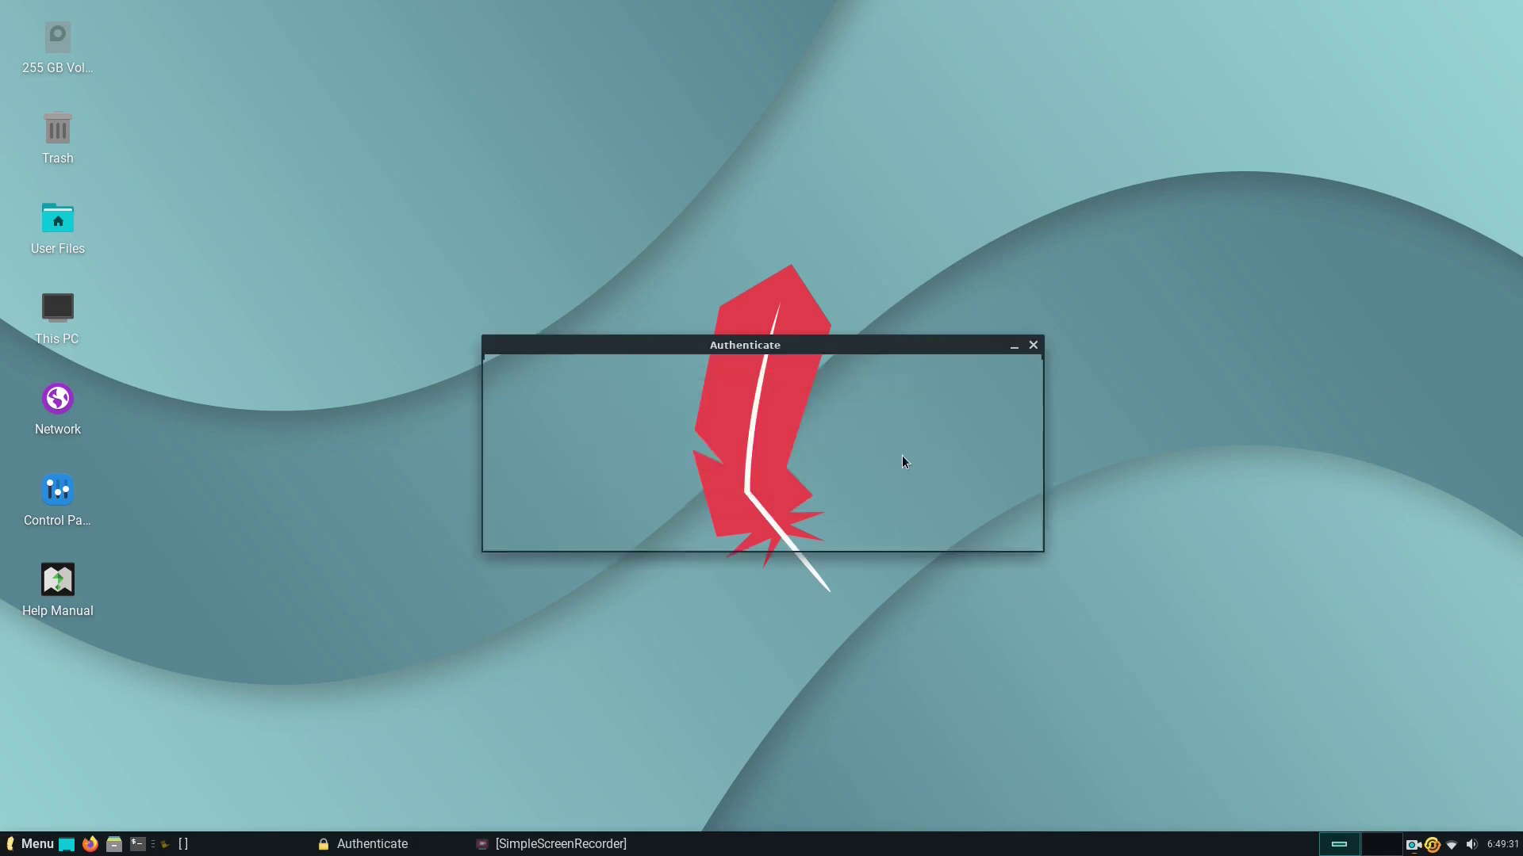
type("••••••••")
left_click(971, 524)
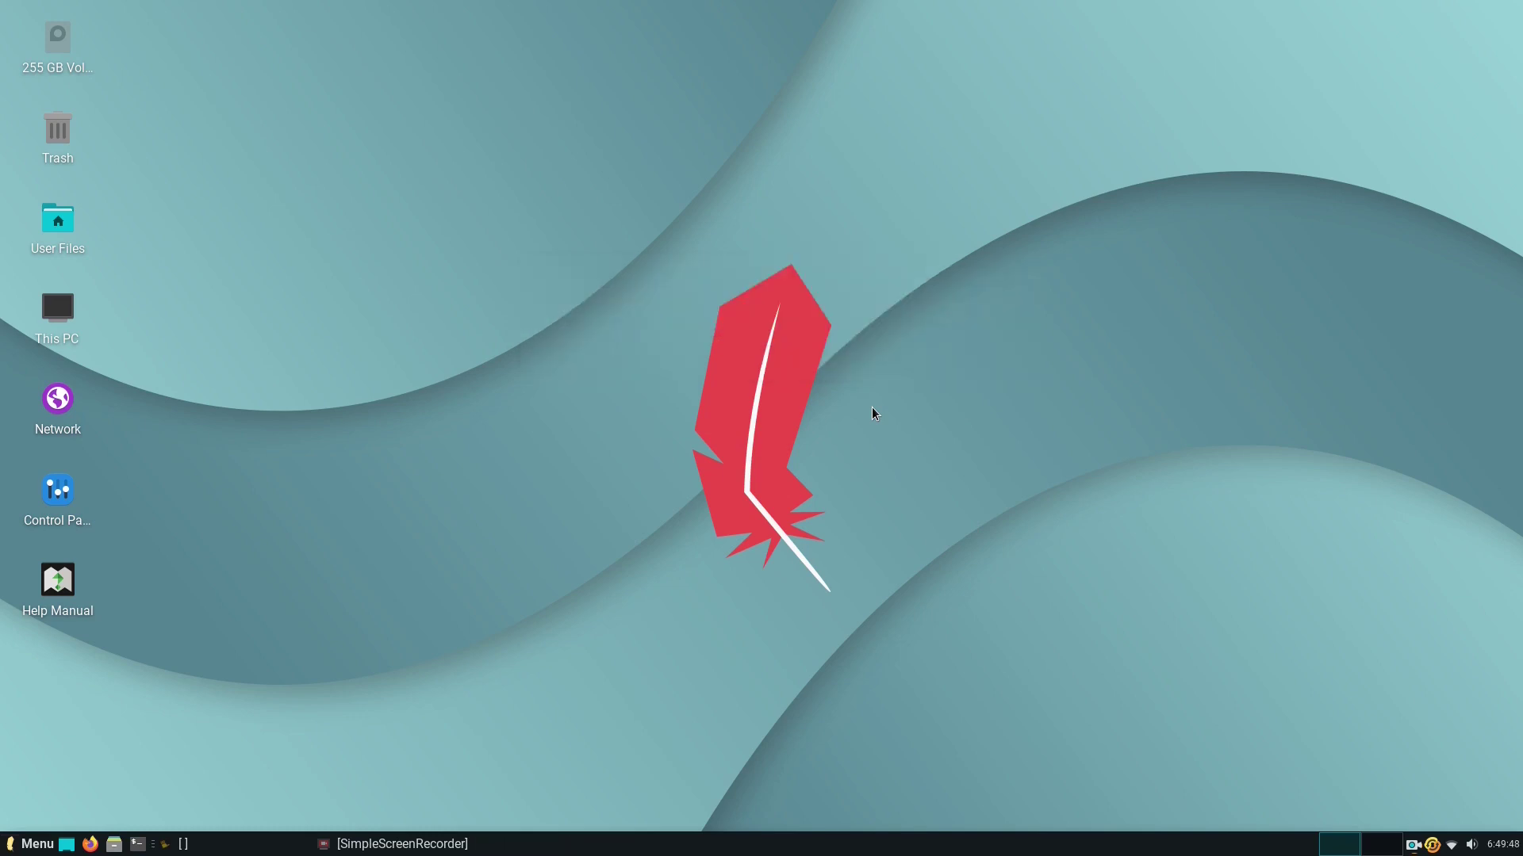
left_click_drag(1029, 222, 1095, 183)
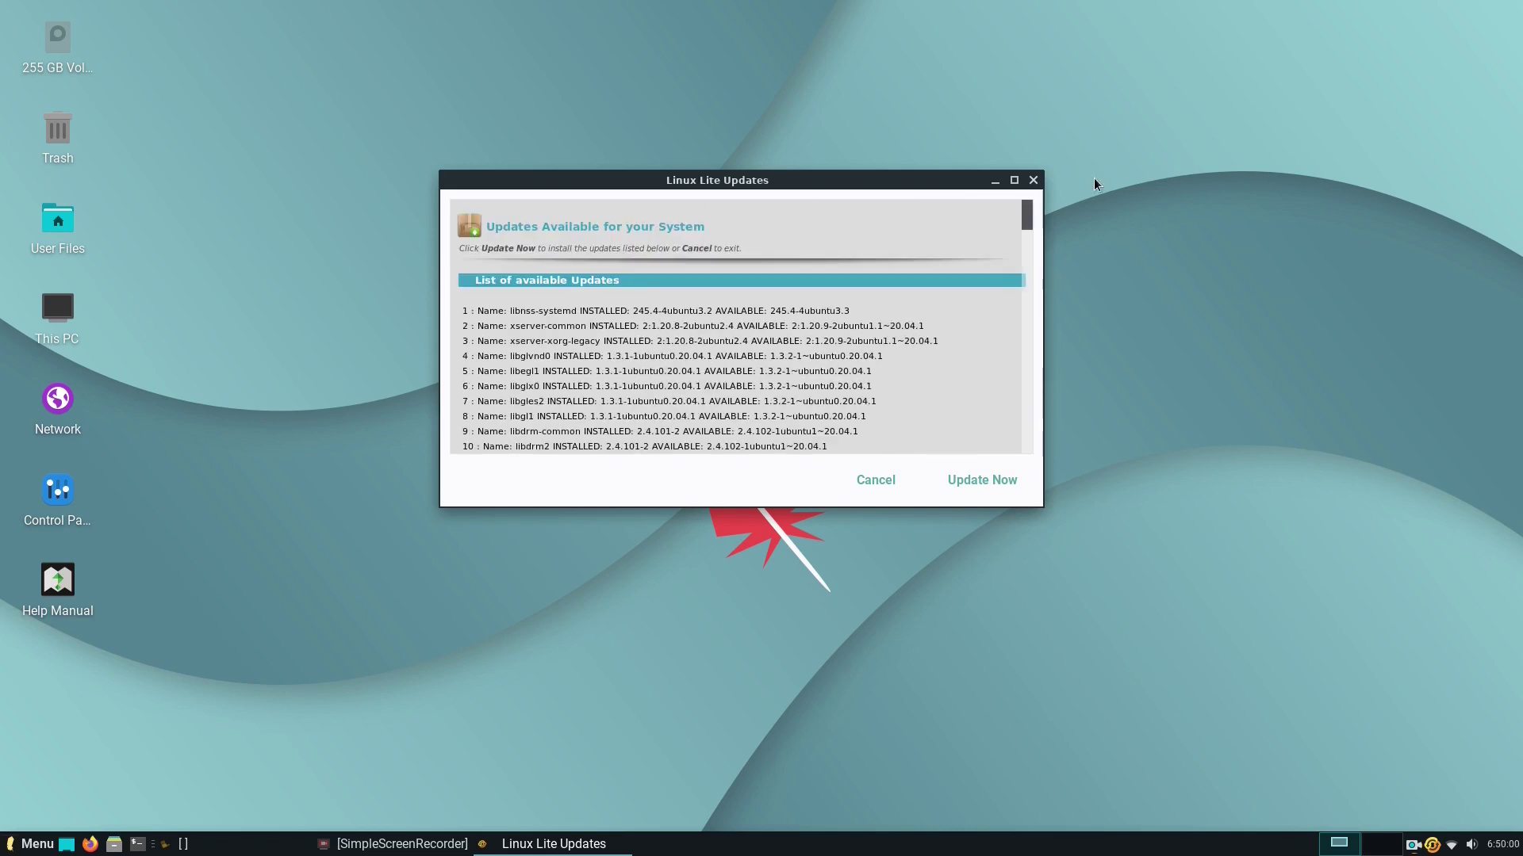
left_click(981, 480)
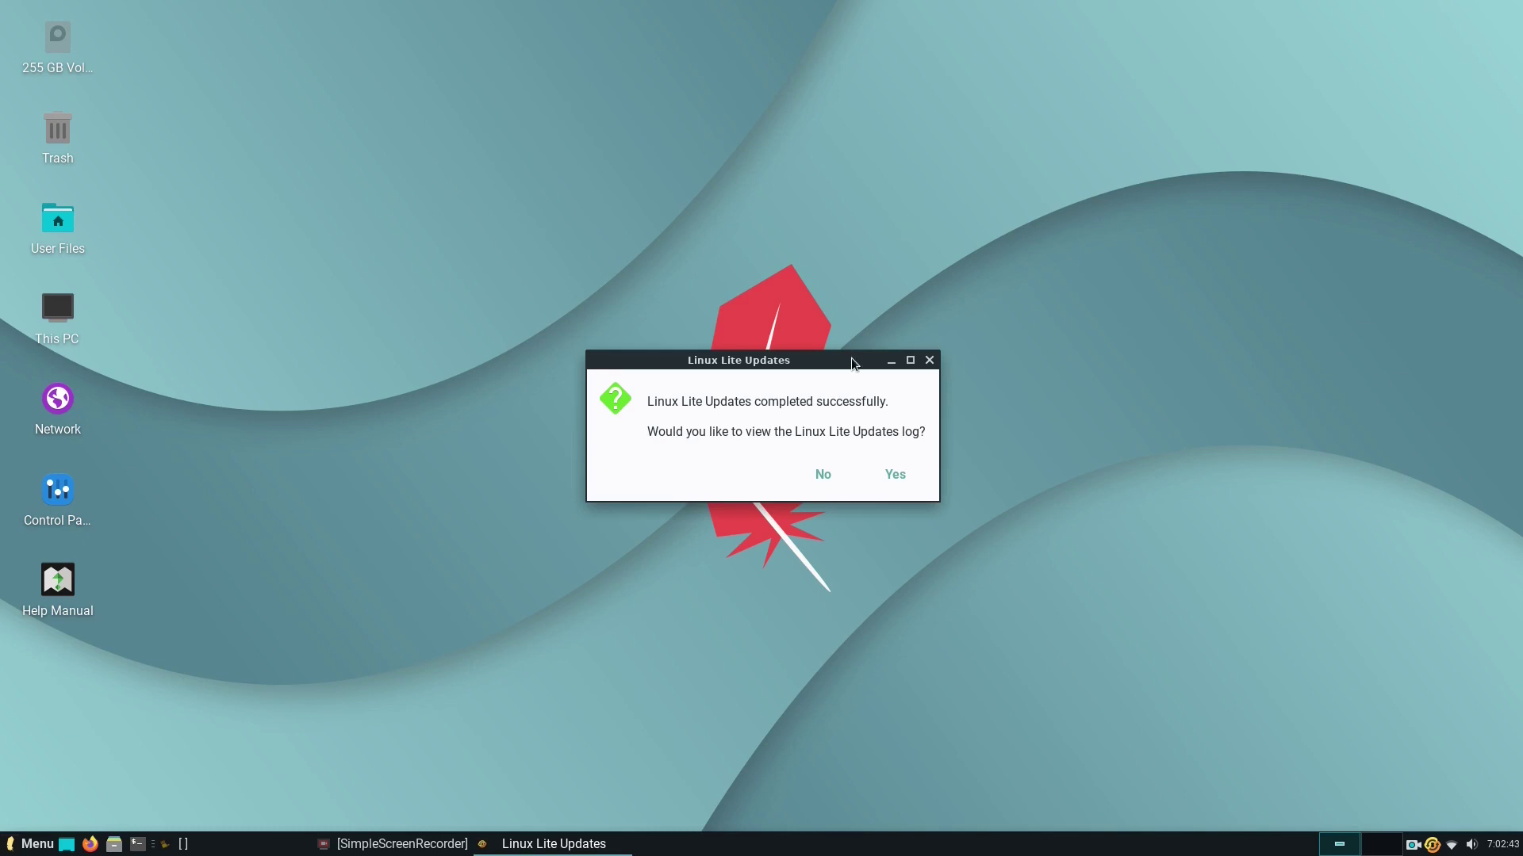
left_click(825, 474)
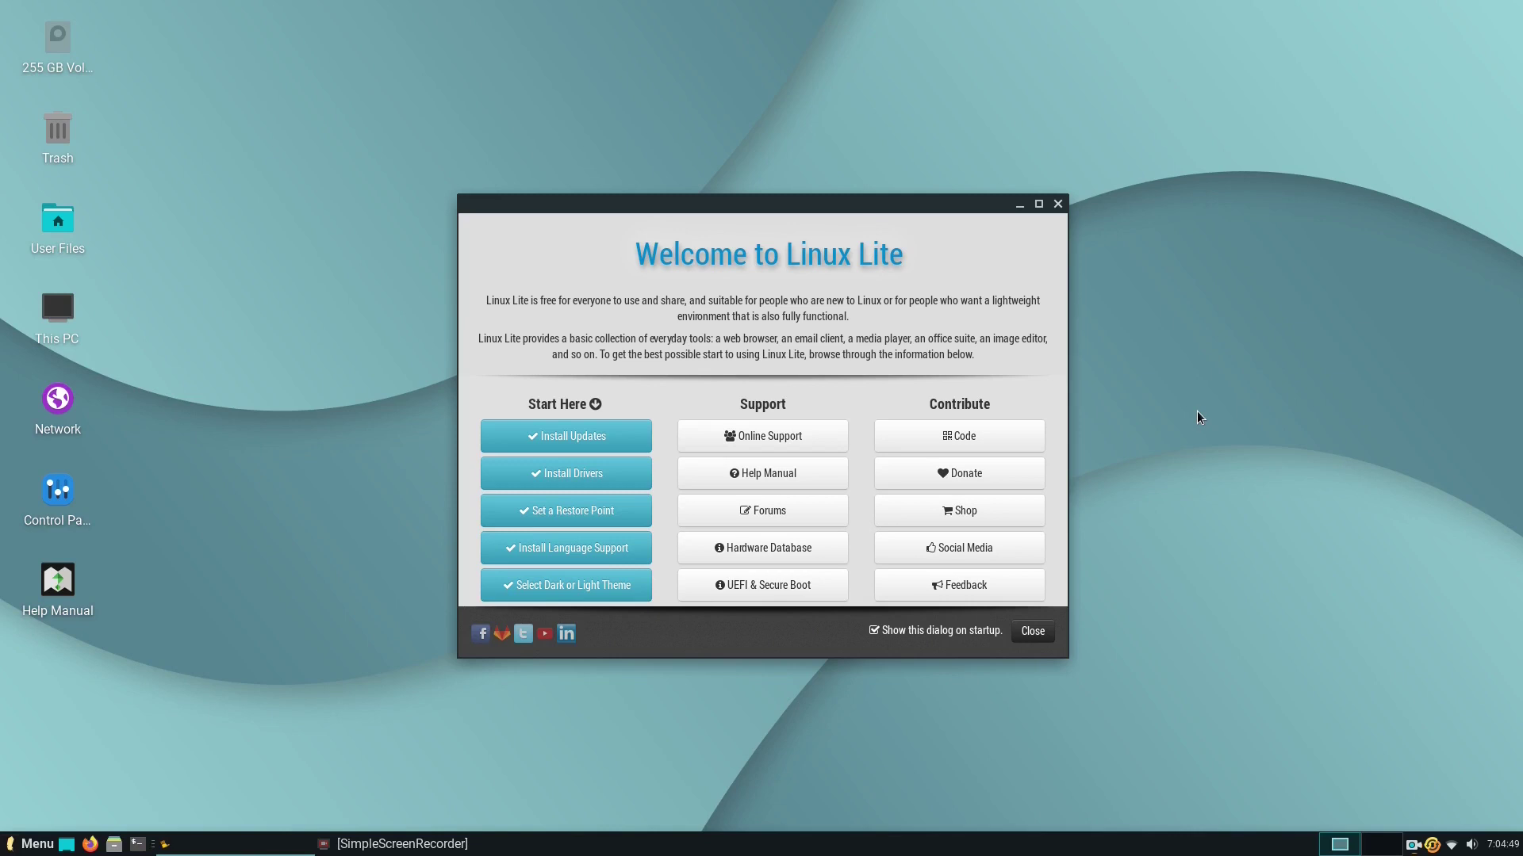
Run Welcome's Install Updates check with the admin password and acknowledge the system is up to date.
left_click(555, 436)
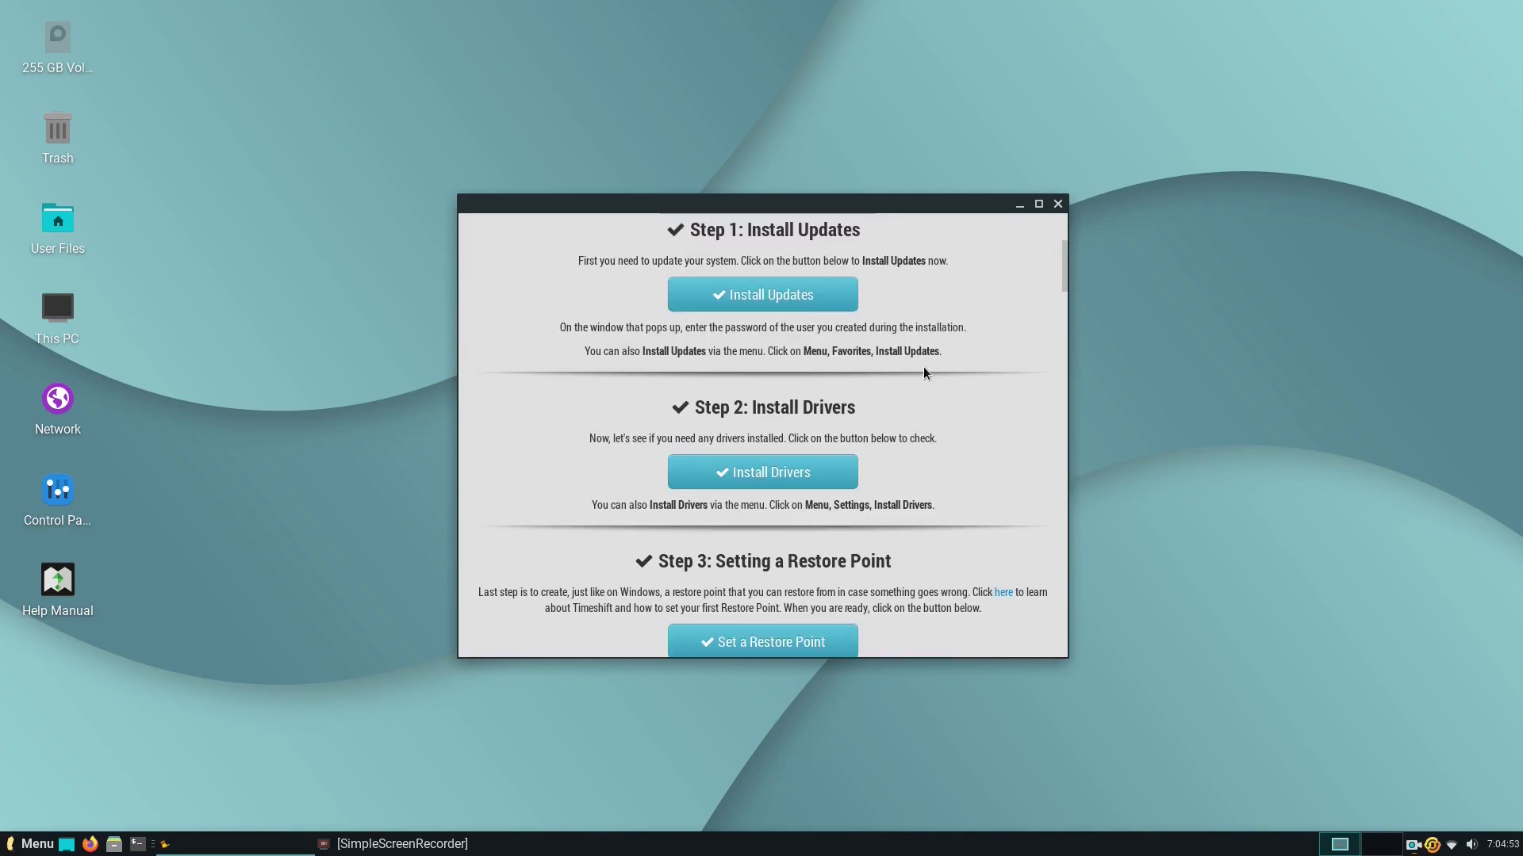
type("********")
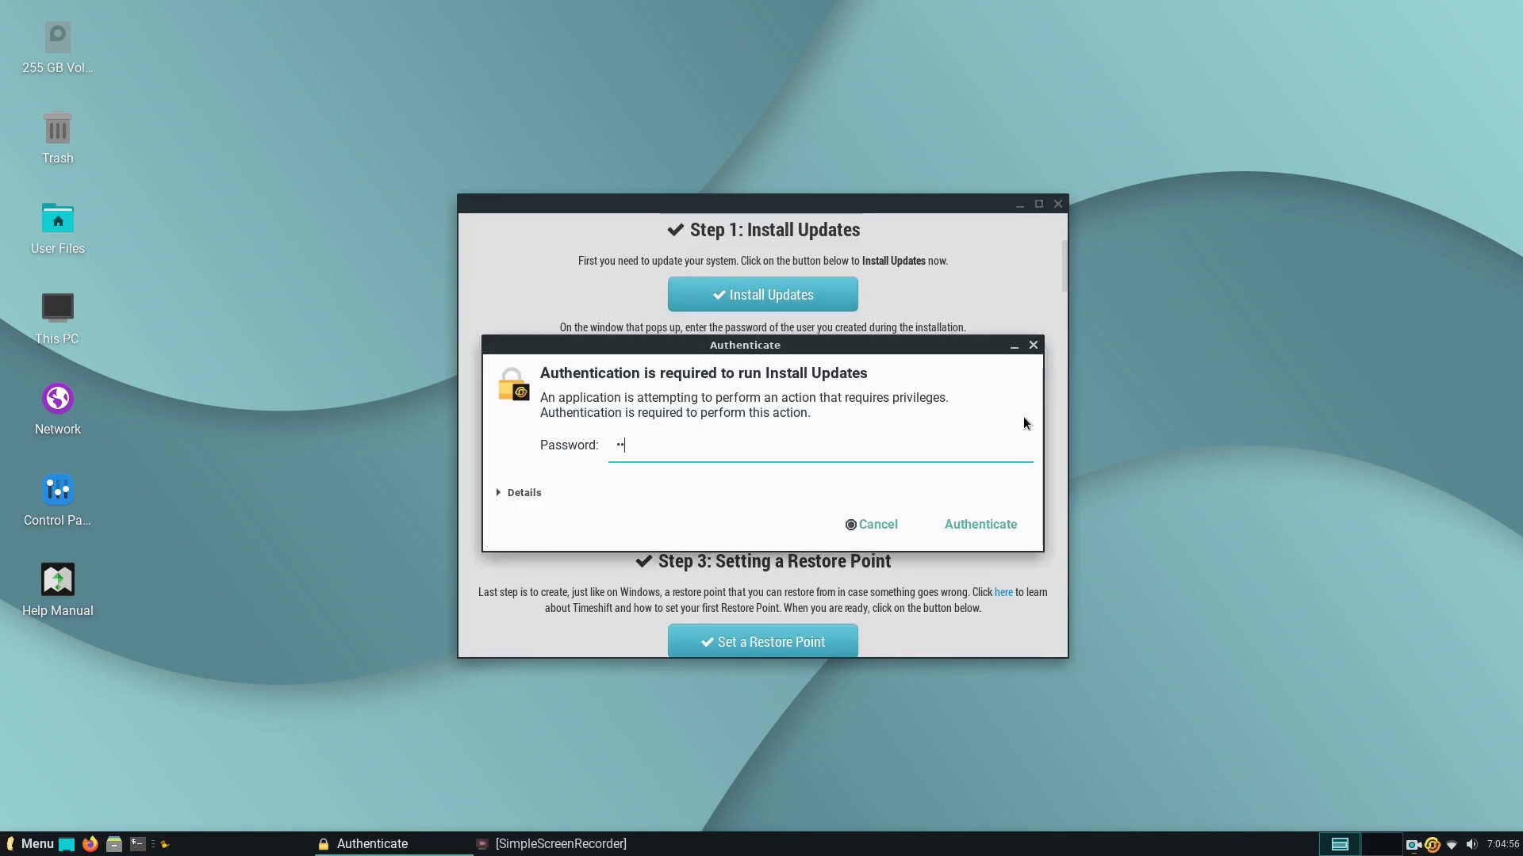
left_click(982, 526)
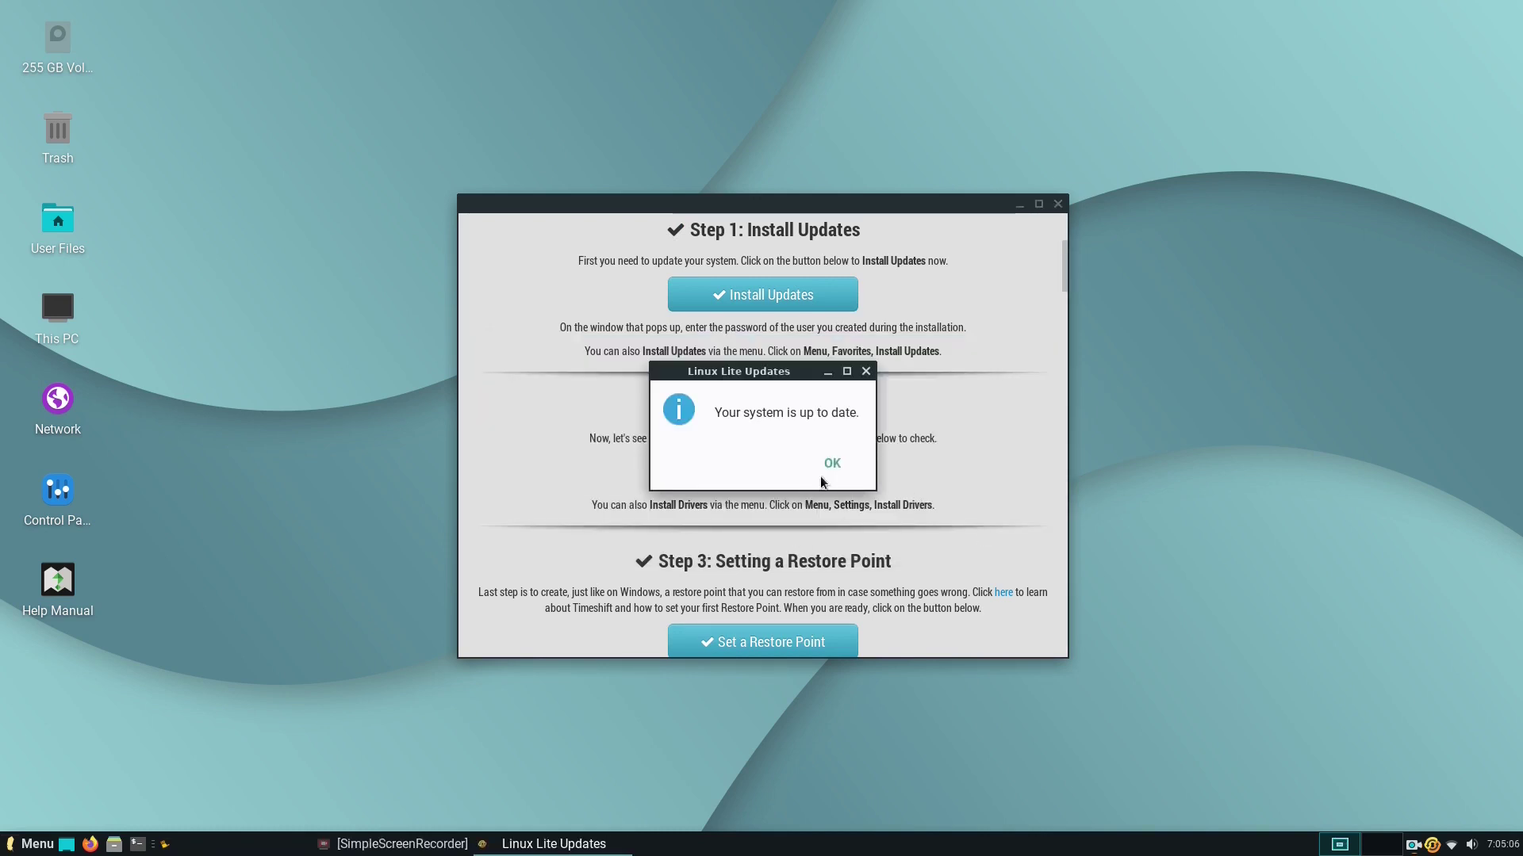
left_click(831, 465)
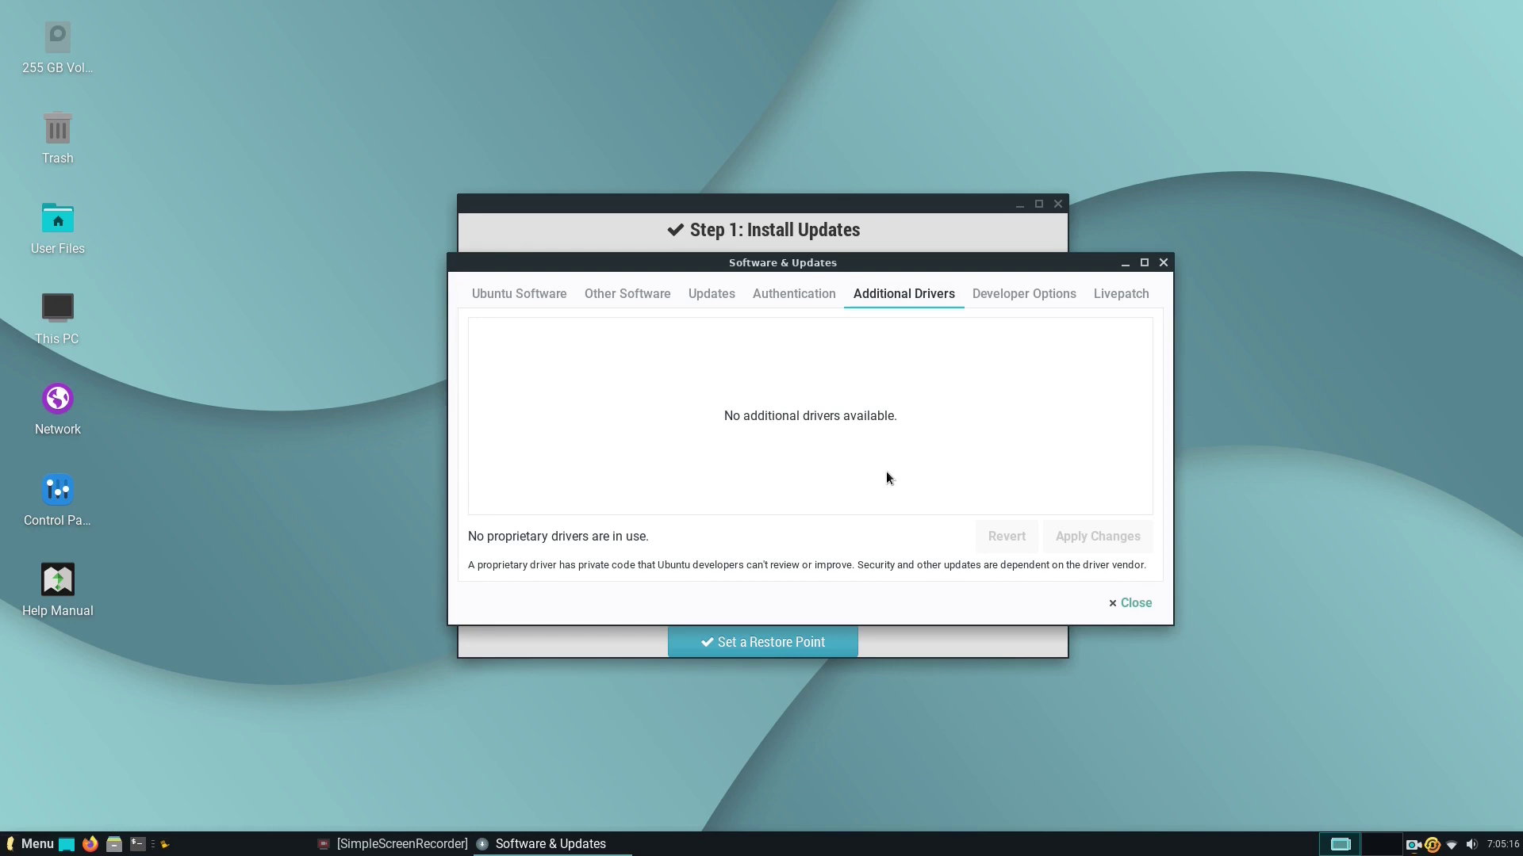
Close the Additional Drivers window since no extra drivers are needed.
left_click(1129, 602)
scroll(958, 498, "down", 3)
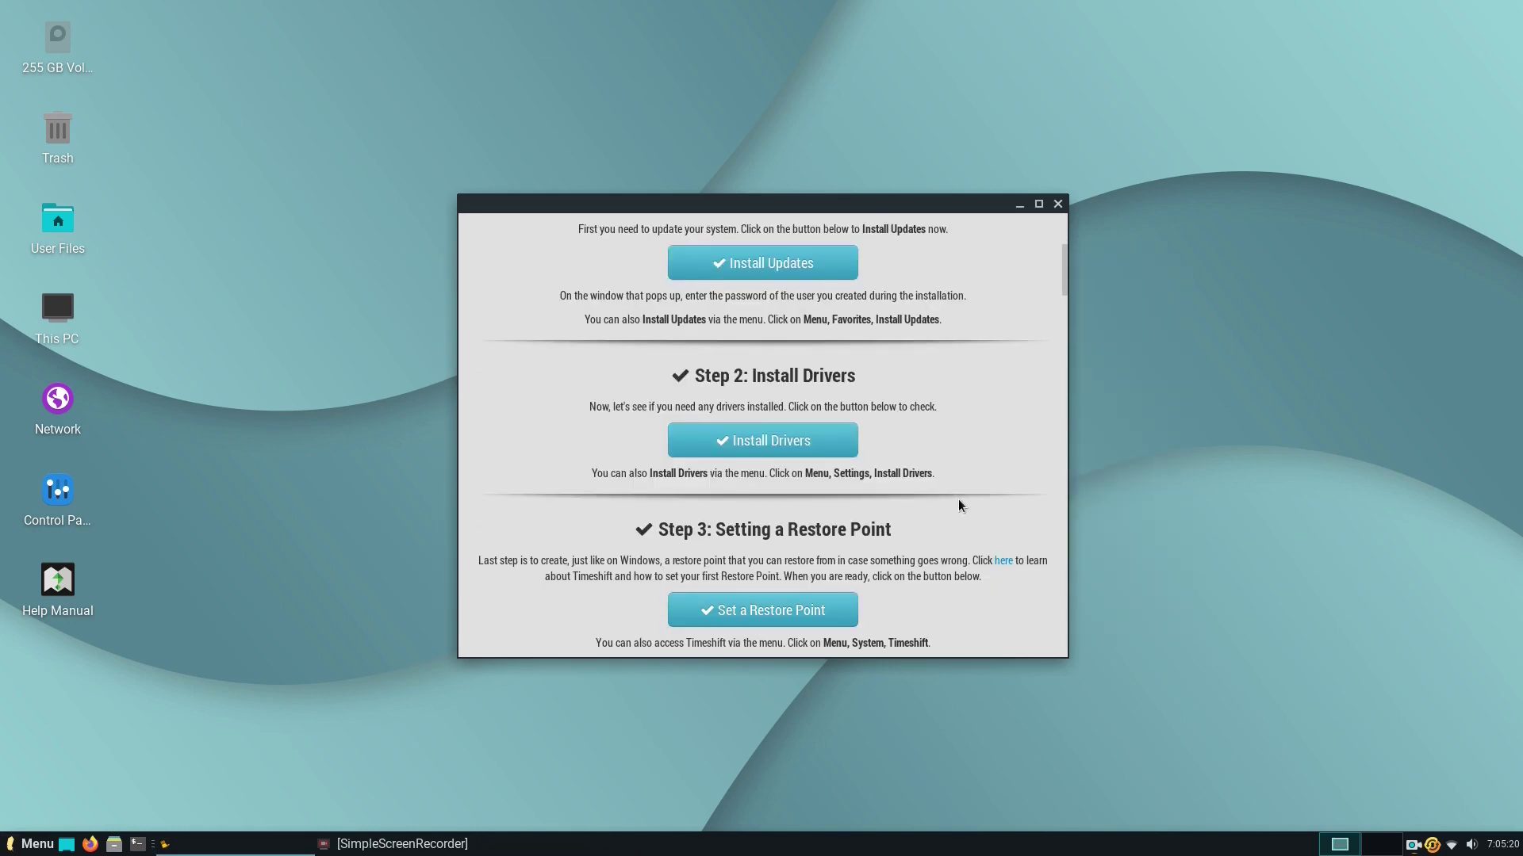
scroll(956, 498, "down", 3)
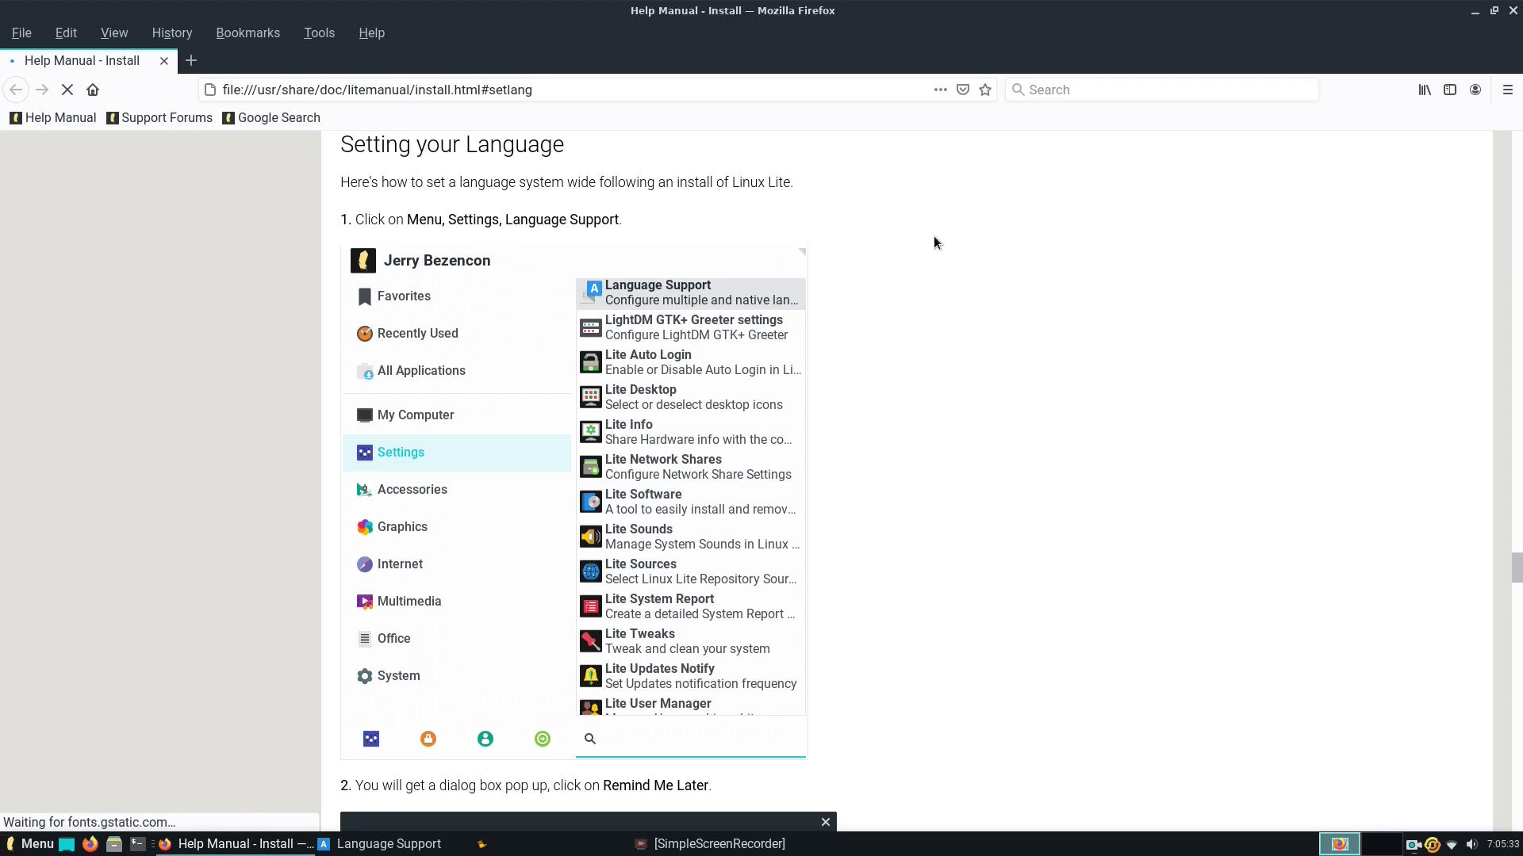
Close the language help page and install the missing language packages with the admin password.
left_click(1510, 11)
left_click(634, 454)
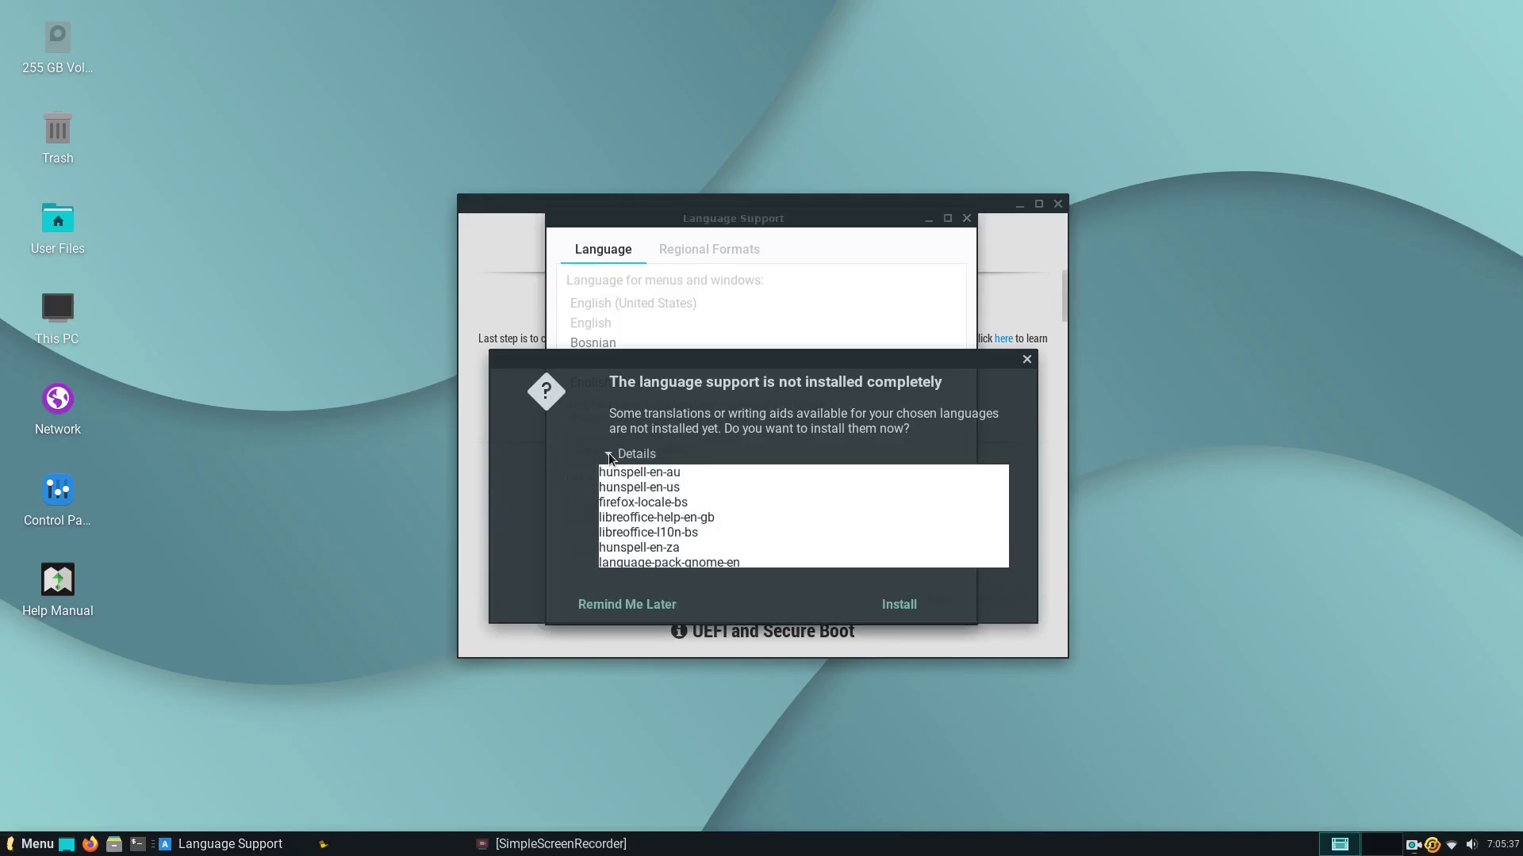
scroll(866, 518, "down", 2)
scroll(865, 522, "down", 2)
left_click(900, 604)
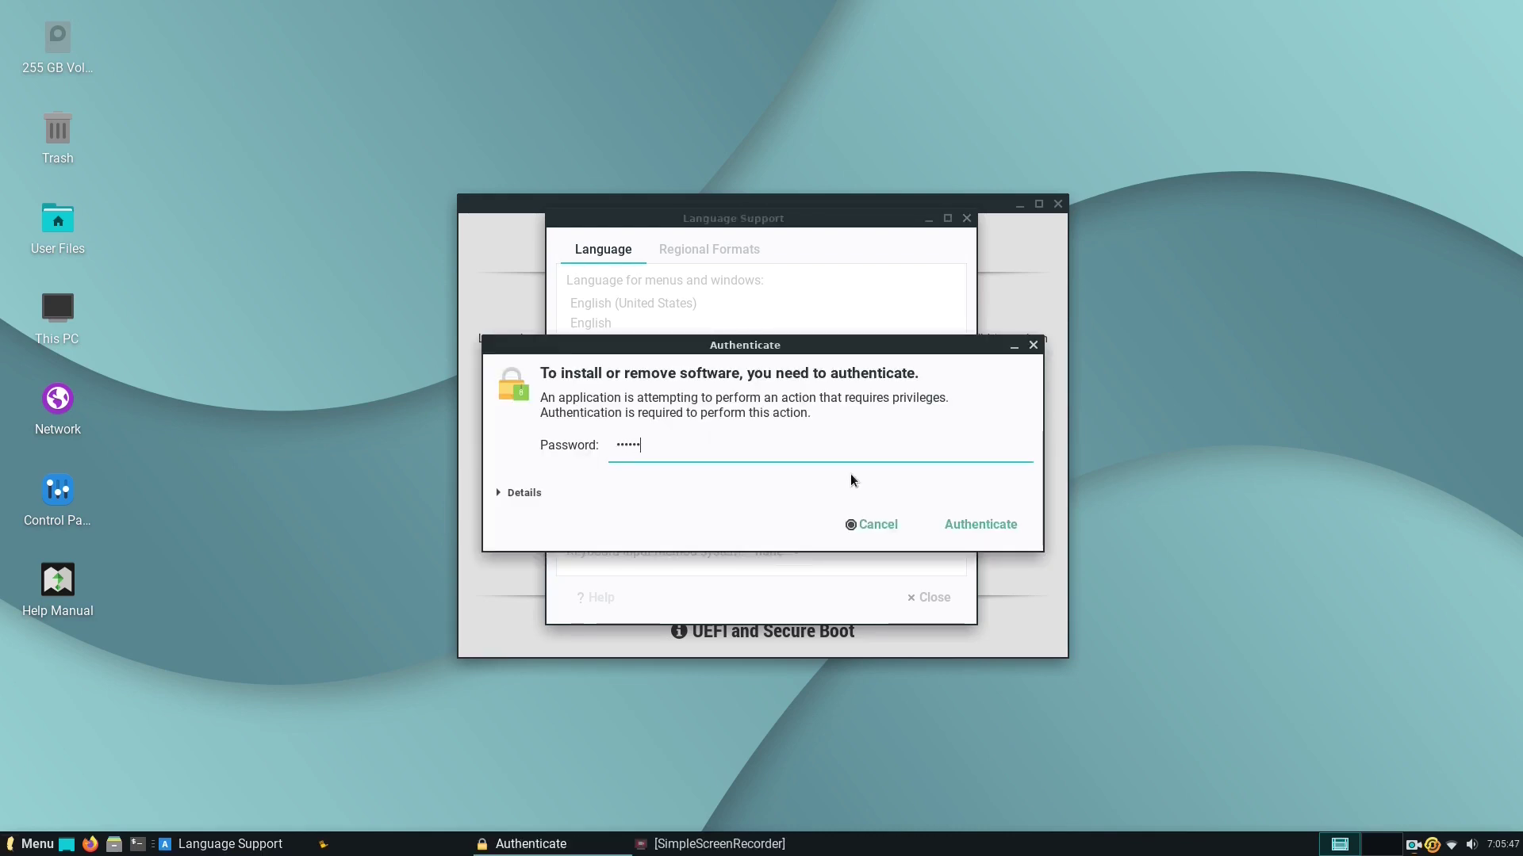
left_click(973, 525)
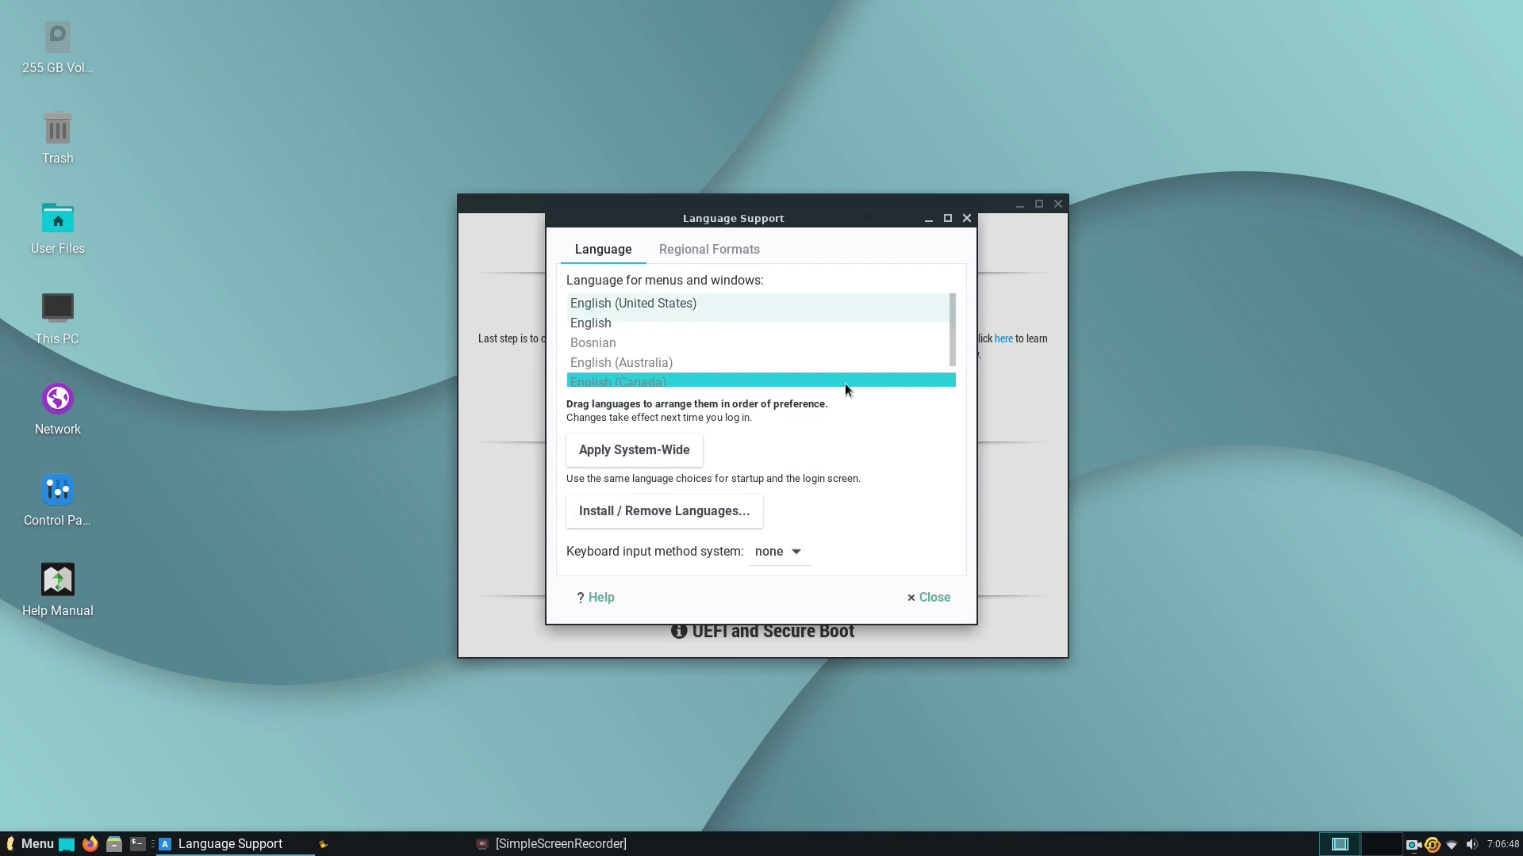
Apply the Dark Theme and close the dark-themed File Manager preview.
left_click_drag(955, 309, 950, 235)
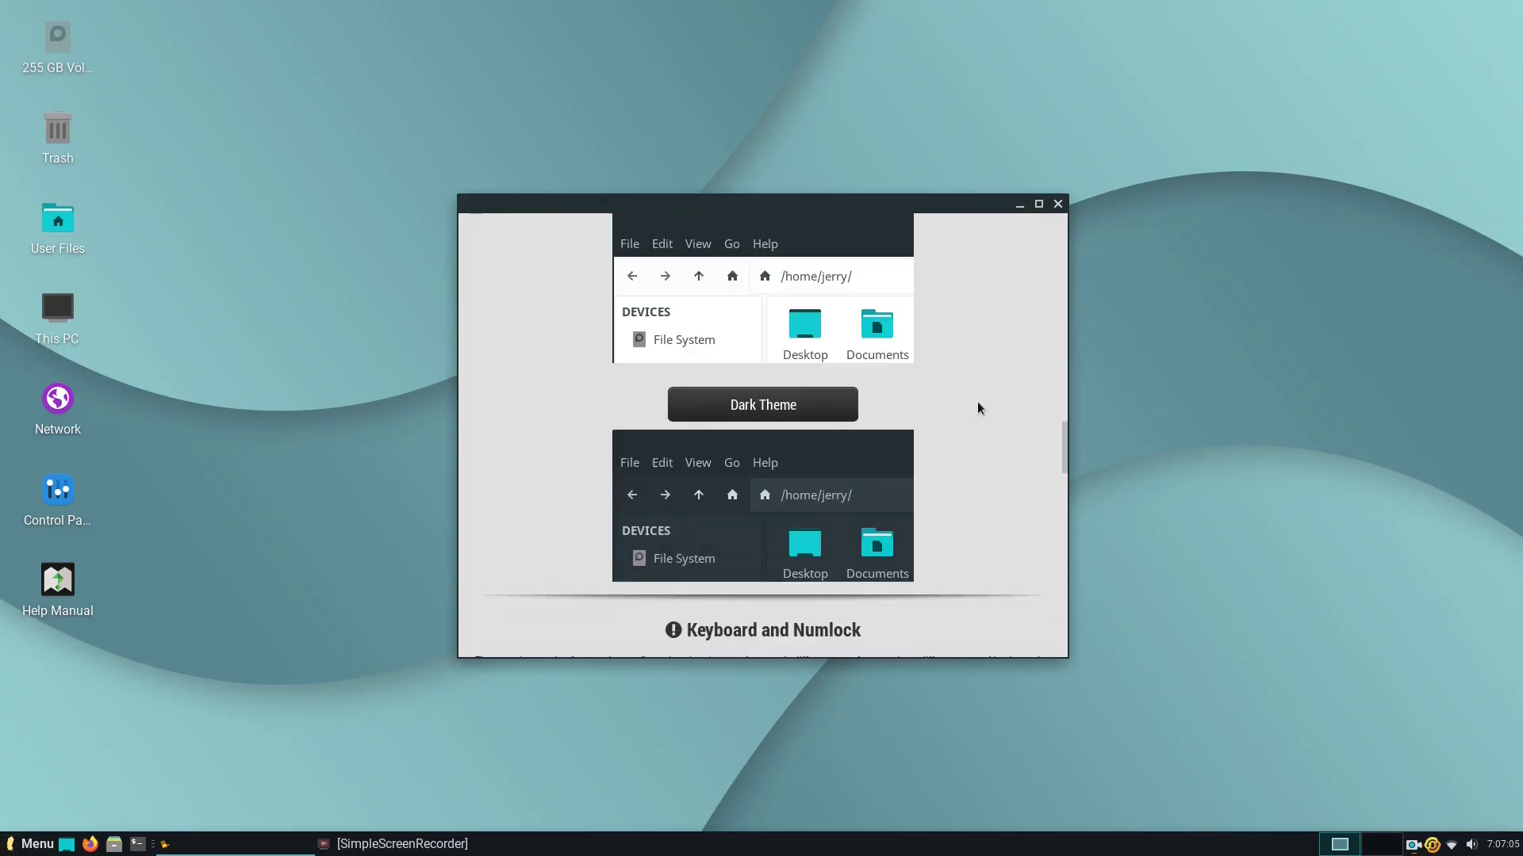
key("Return")
scroll(938, 433, "down", 3)
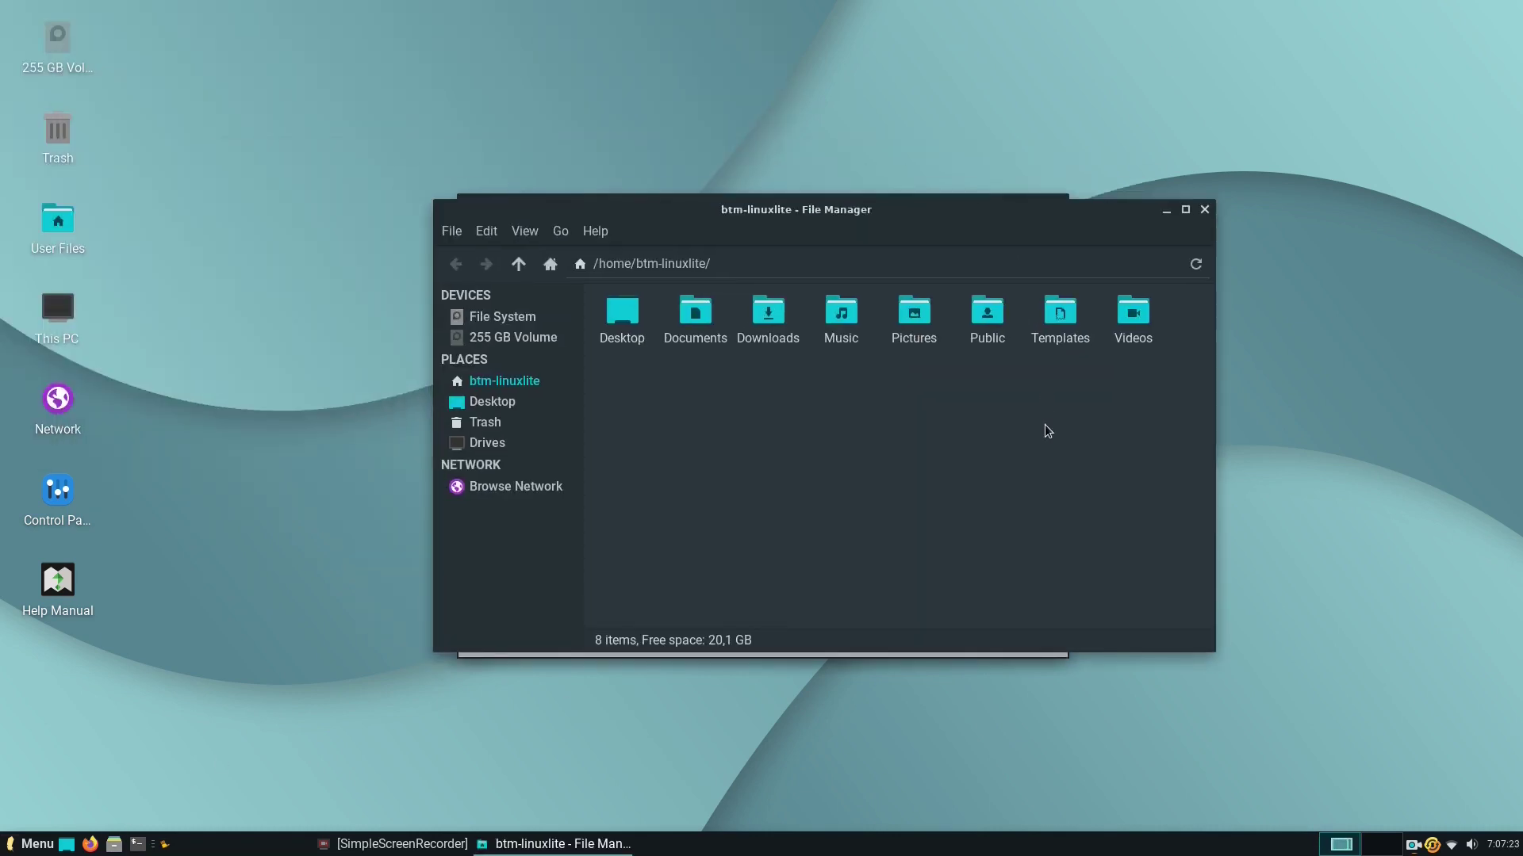
left_click(1205, 209)
scroll(873, 452, "down", 5)
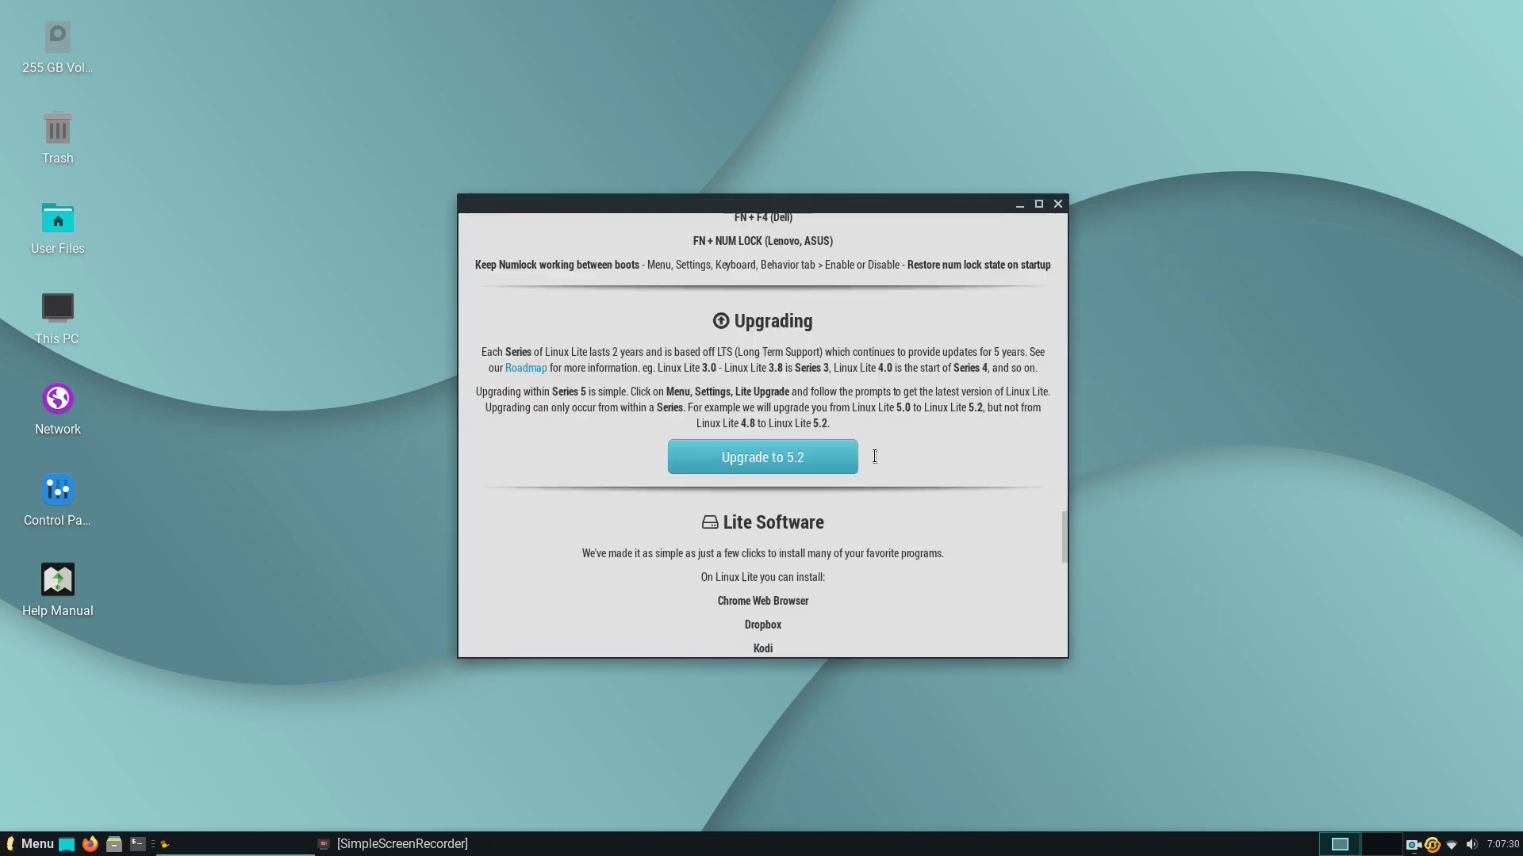
scroll(874, 456, "down", 5)
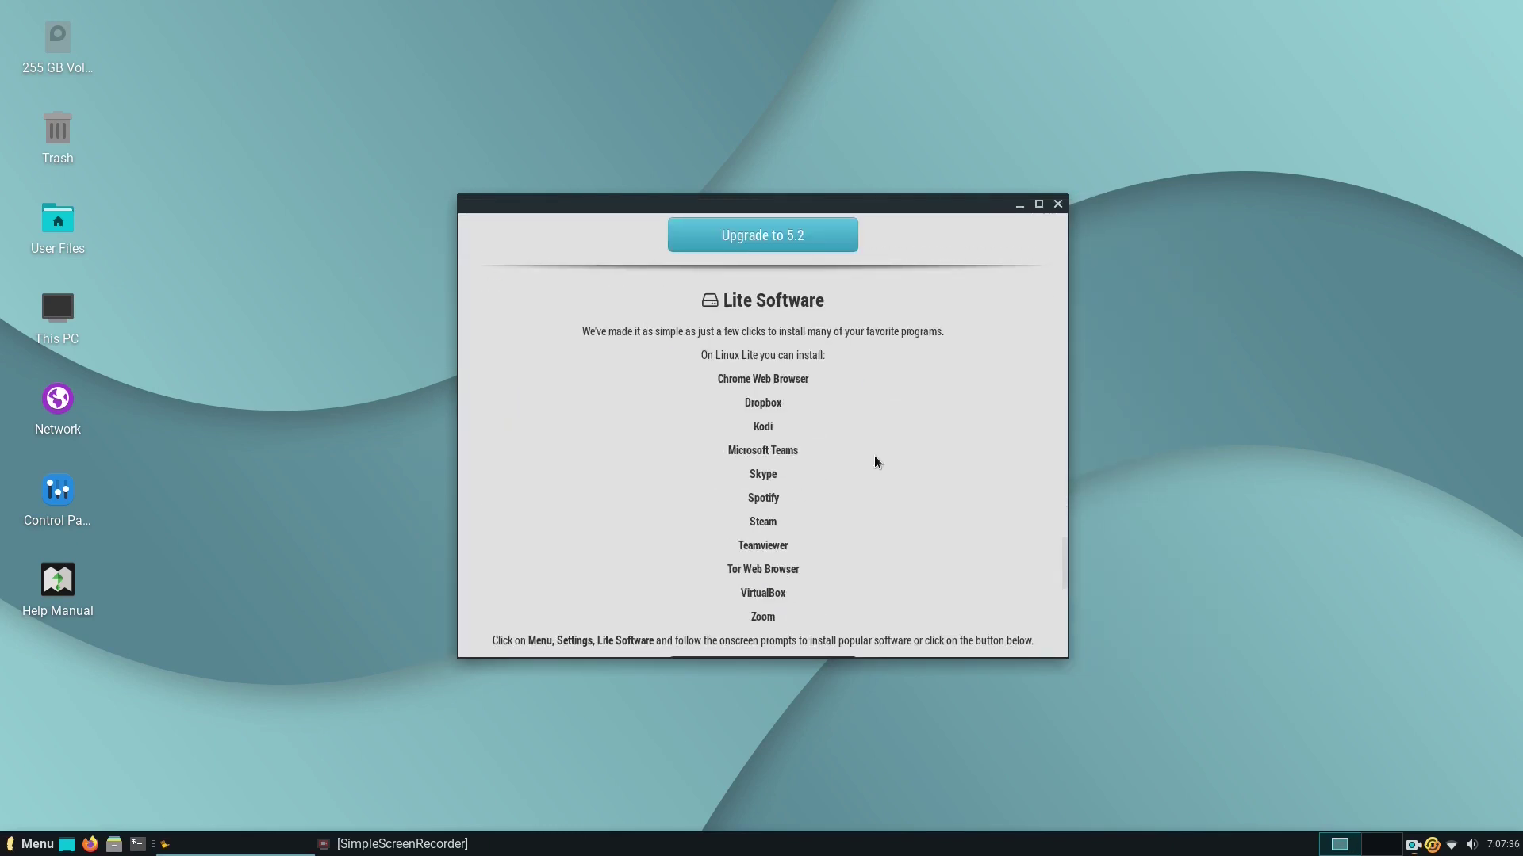
scroll(874, 455, "down", 3)
Launch Lite Software with the admin password, refresh sources, and choose the Install Software task.
left_click(797, 515)
type("••••••••")
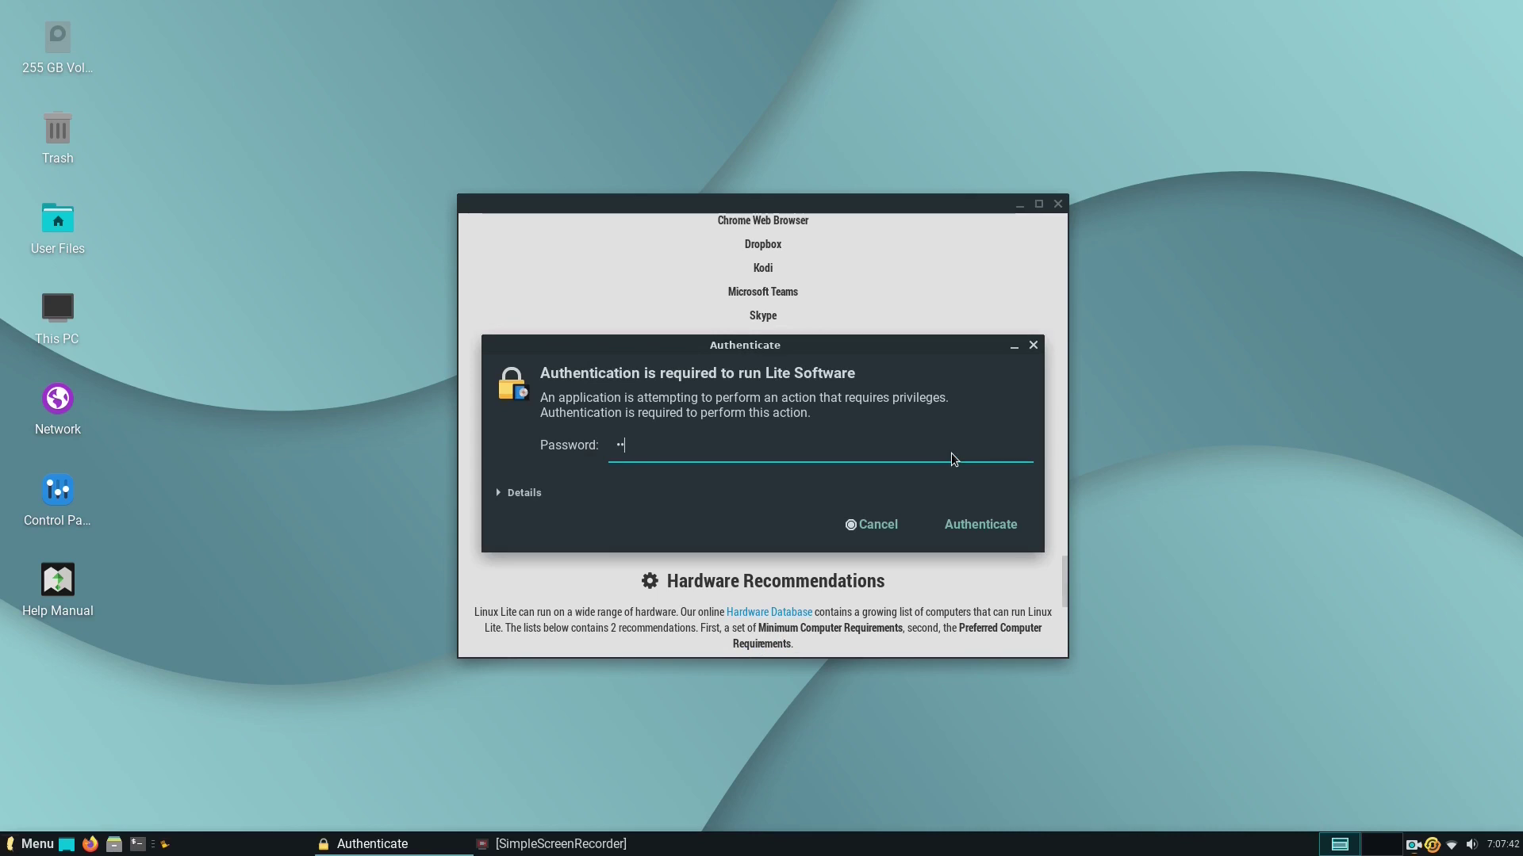
left_click(984, 523)
left_click(993, 504)
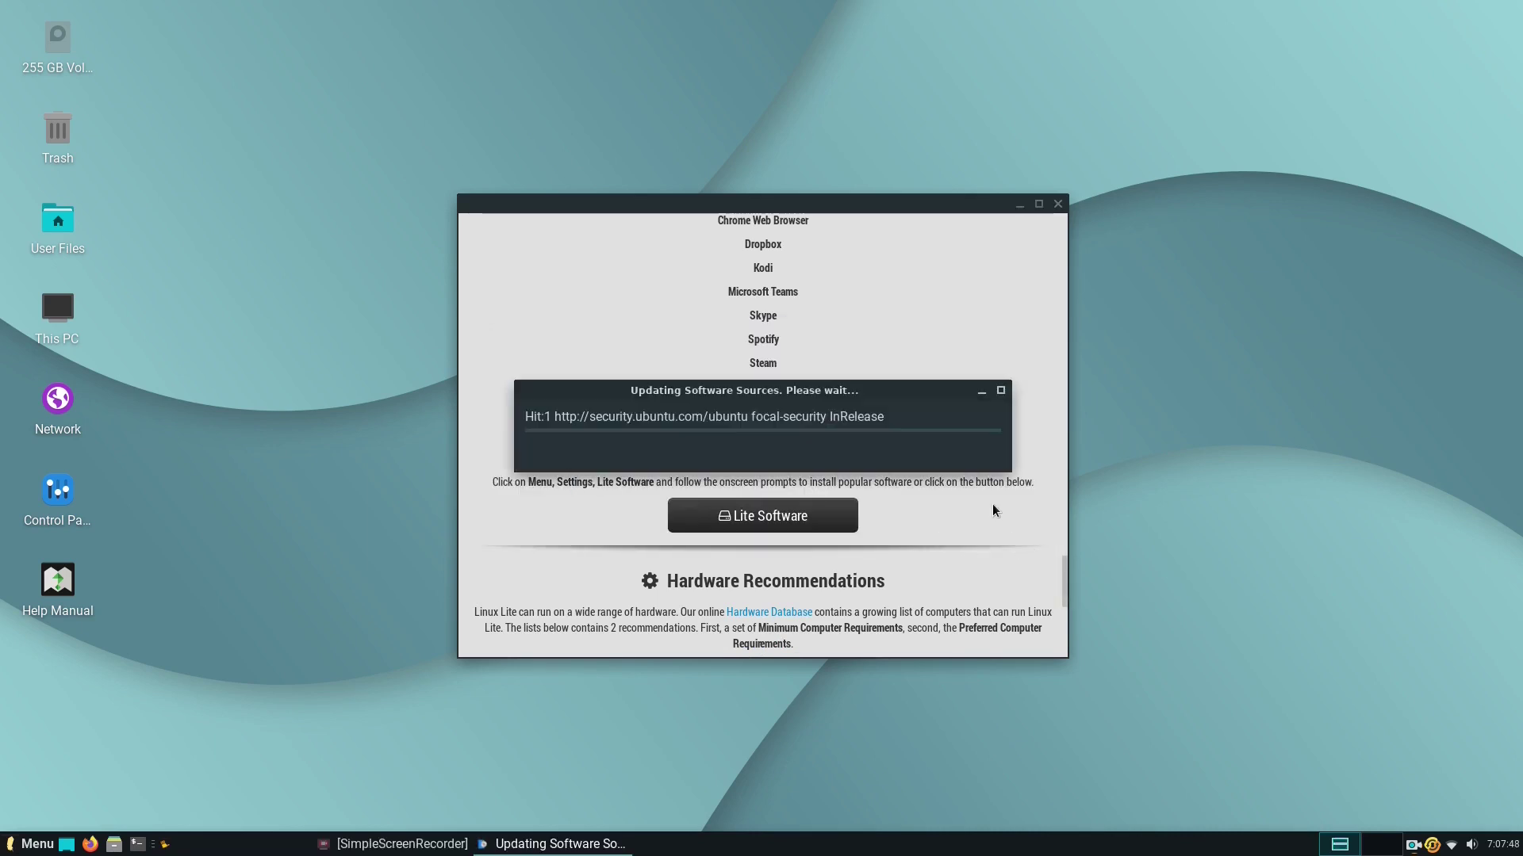
left_click(759, 410)
left_click(814, 492)
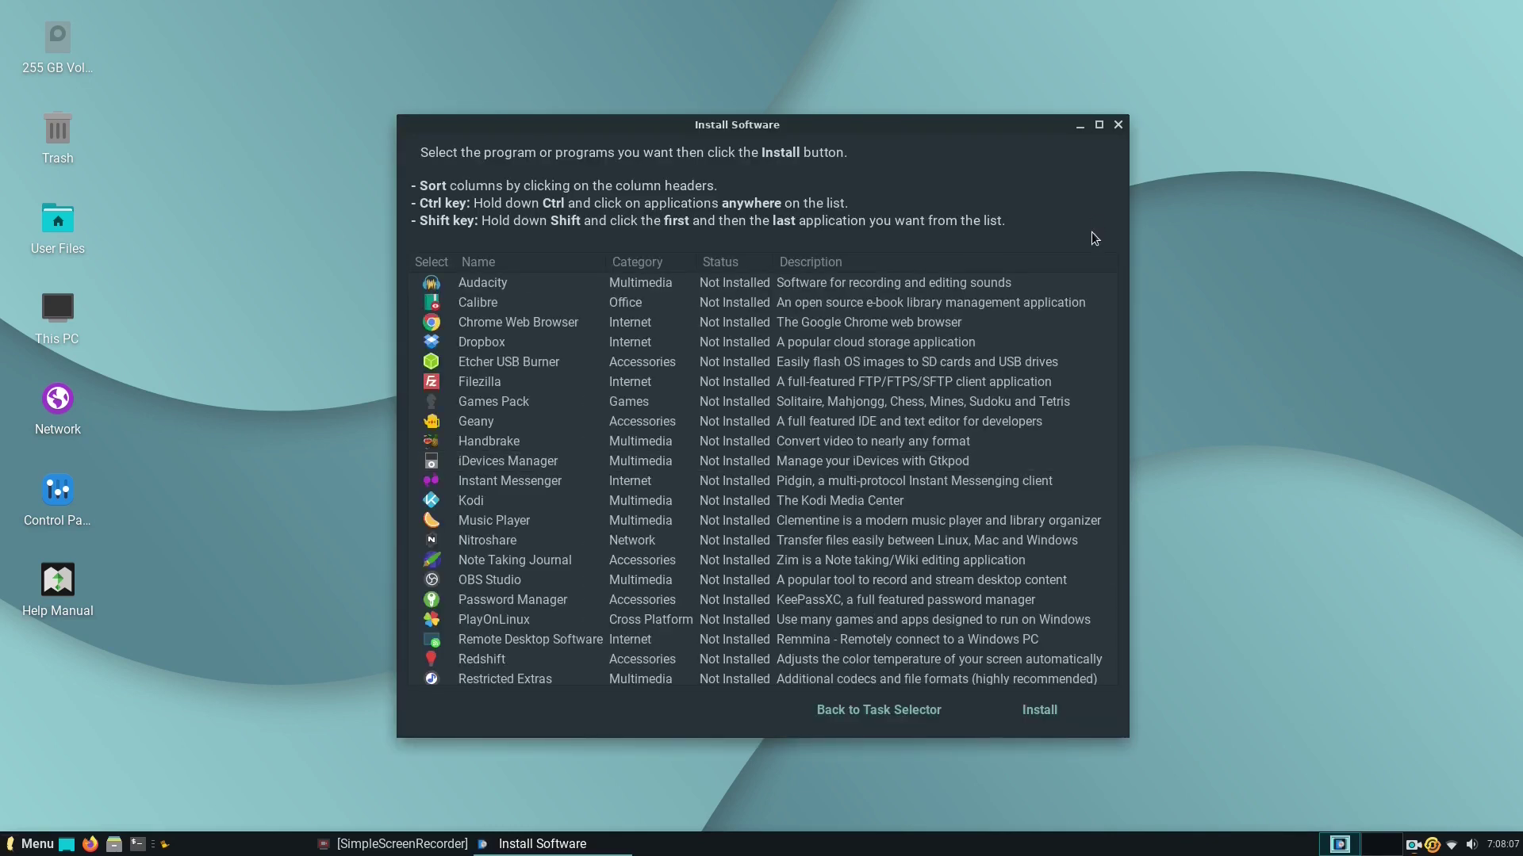
Install Restricted Extras and acknowledge the completed installation.
left_click_drag(1117, 362, 1157, 531)
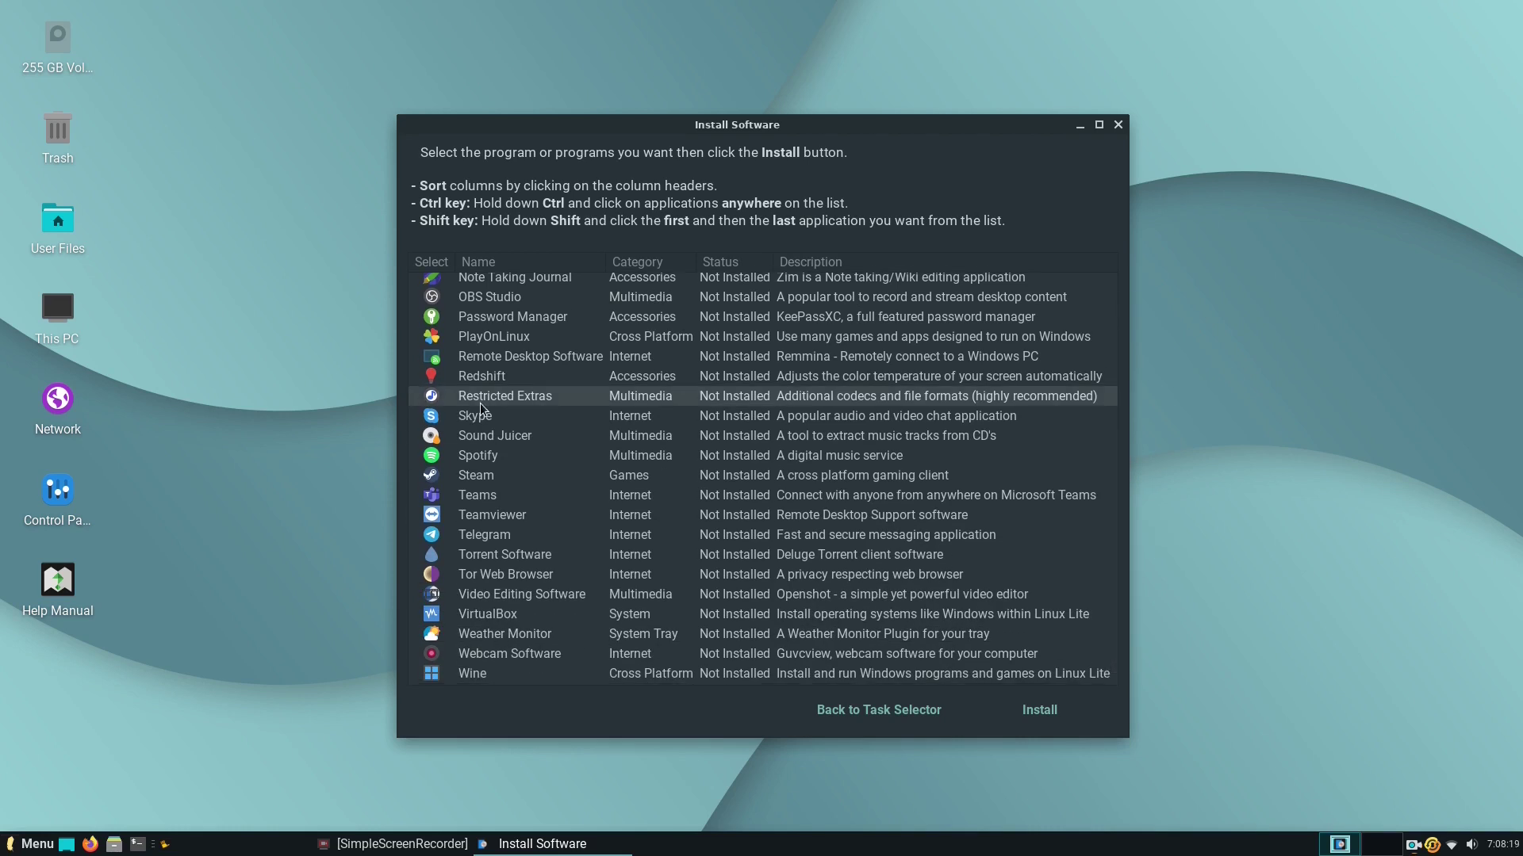
scroll(481, 404, "down", 1)
scroll(511, 458, "up", 3)
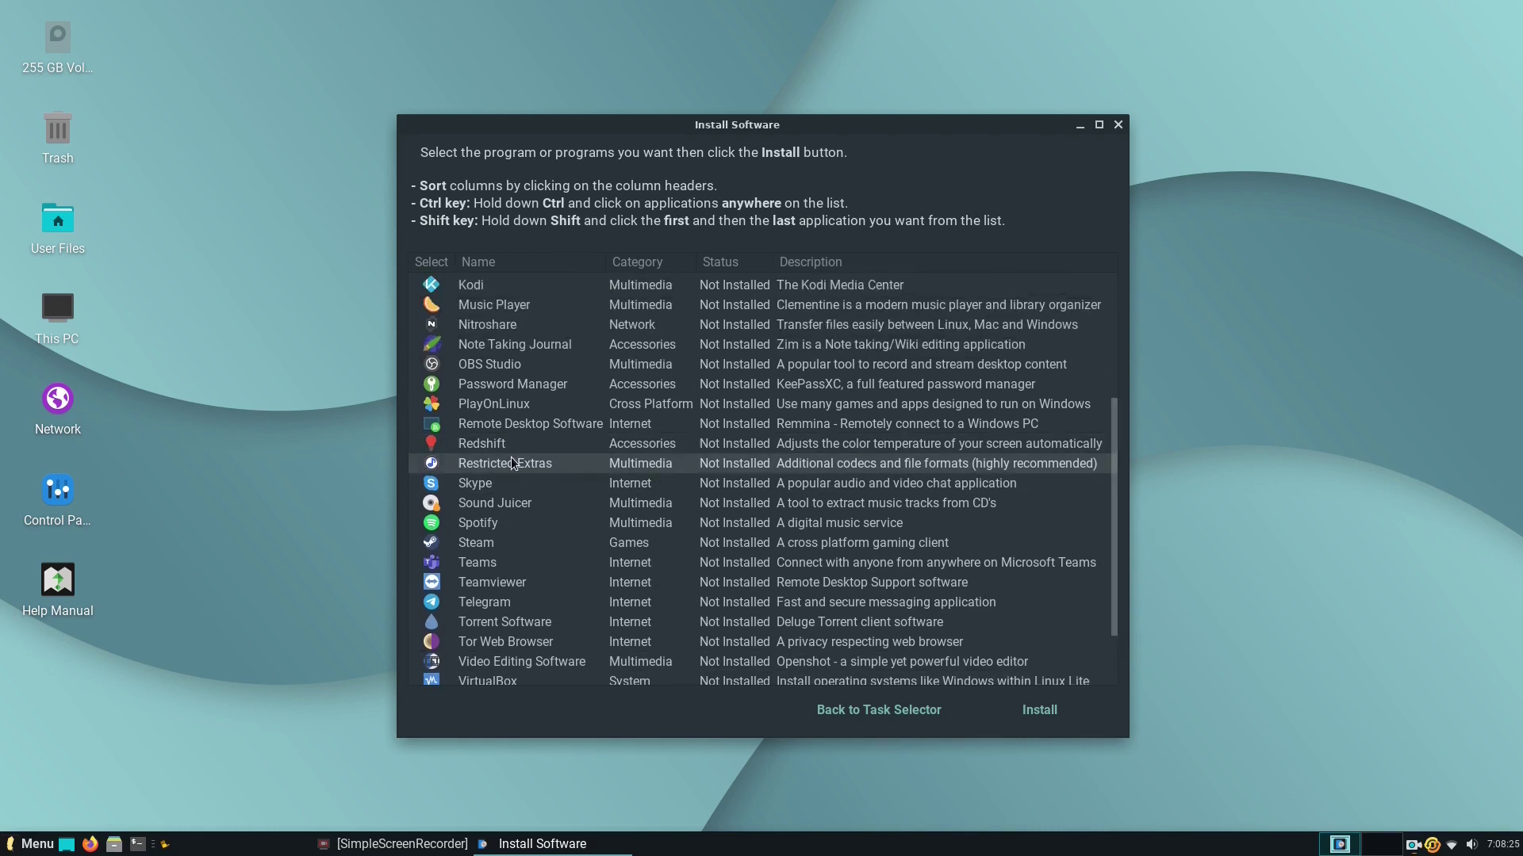
left_click(511, 463)
left_click(1039, 710)
left_click(880, 490)
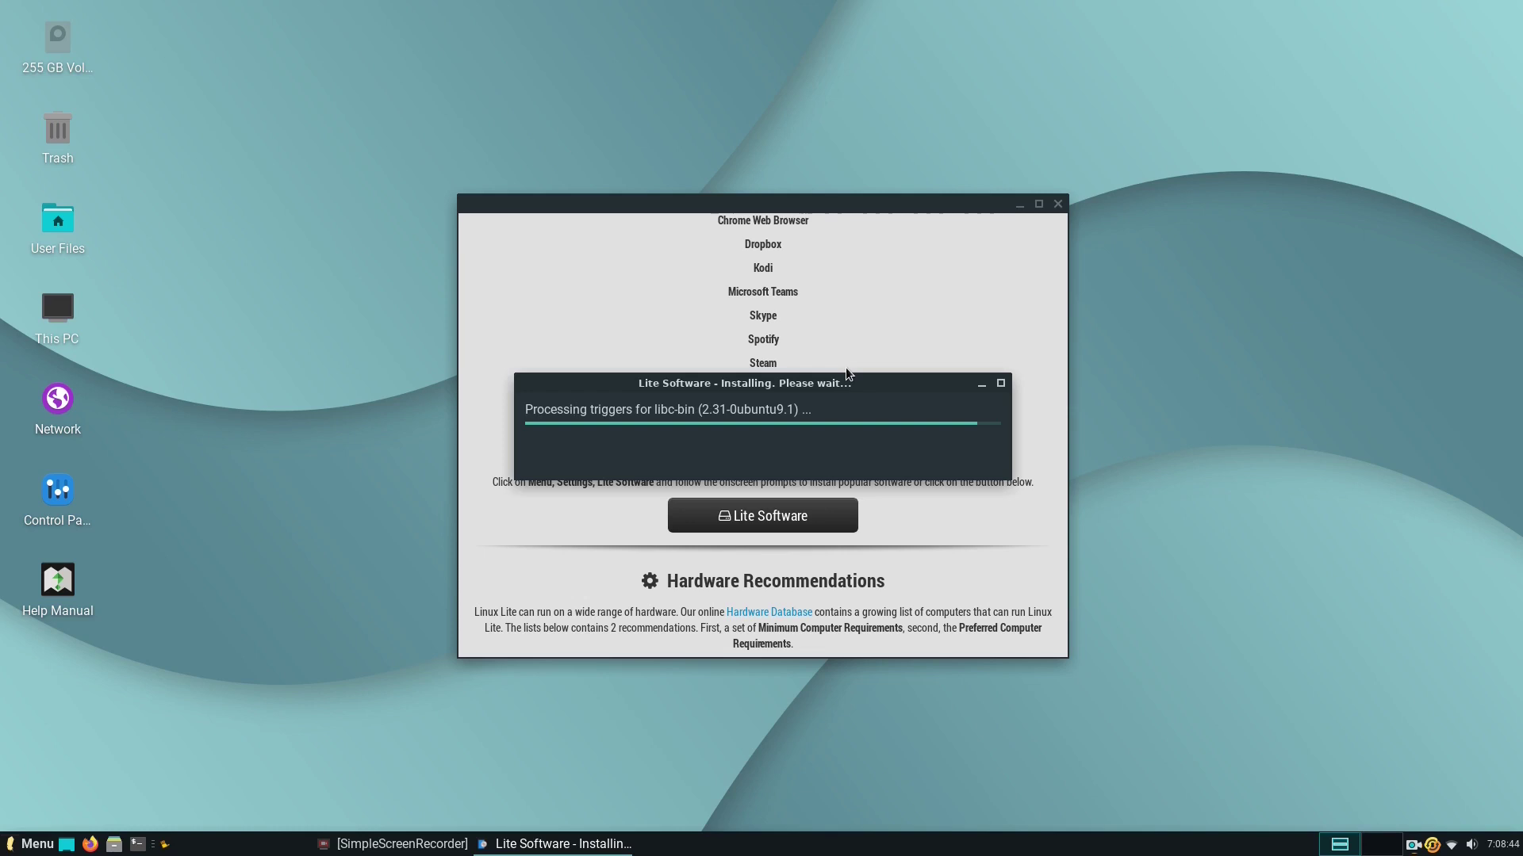
left_click(863, 465)
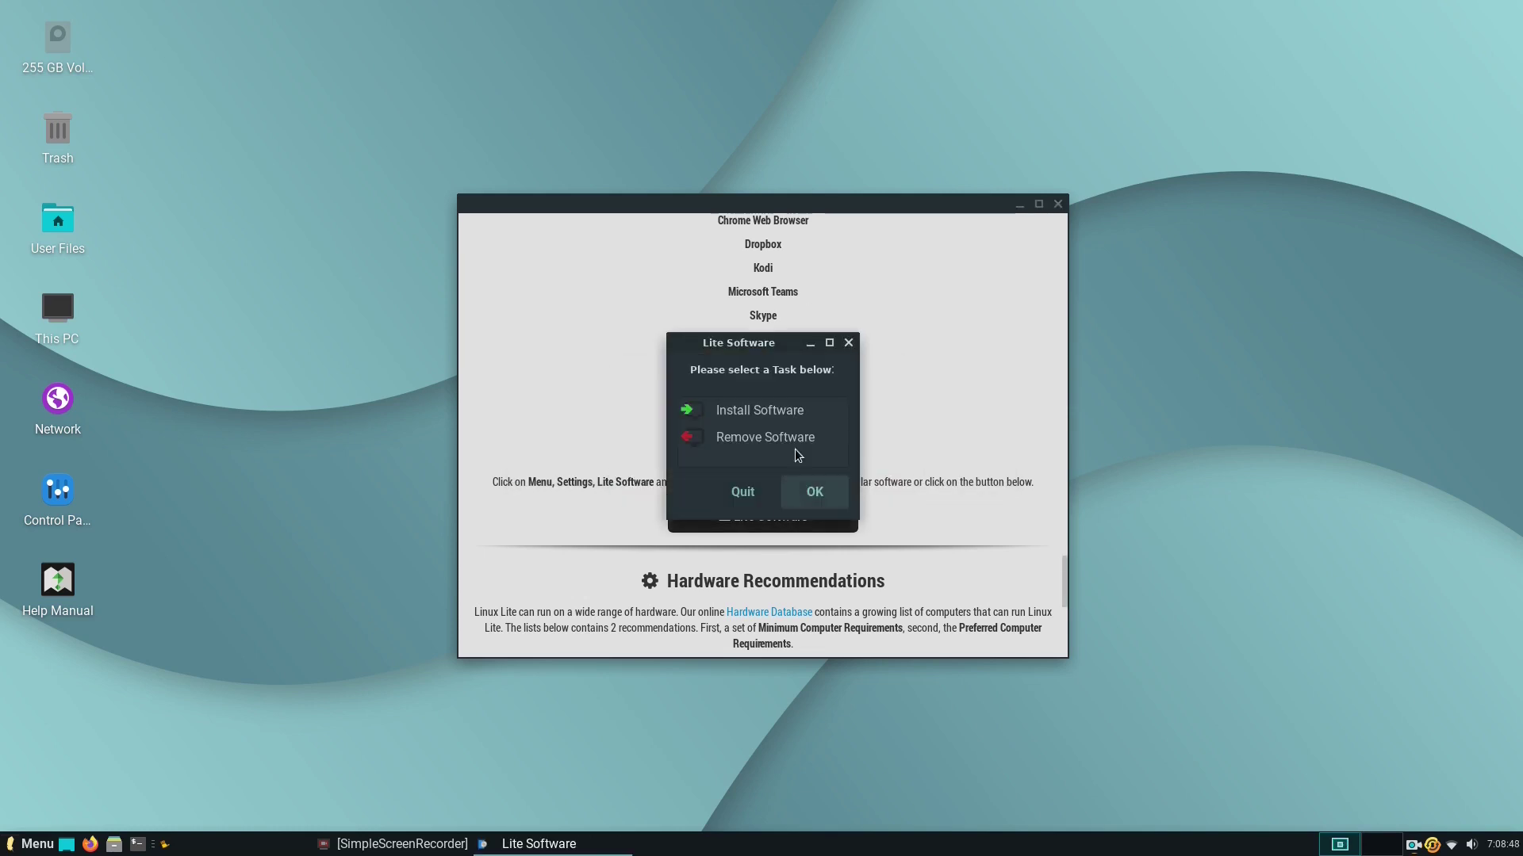
Install Chrome Web Browser from the software list.
left_click(823, 489)
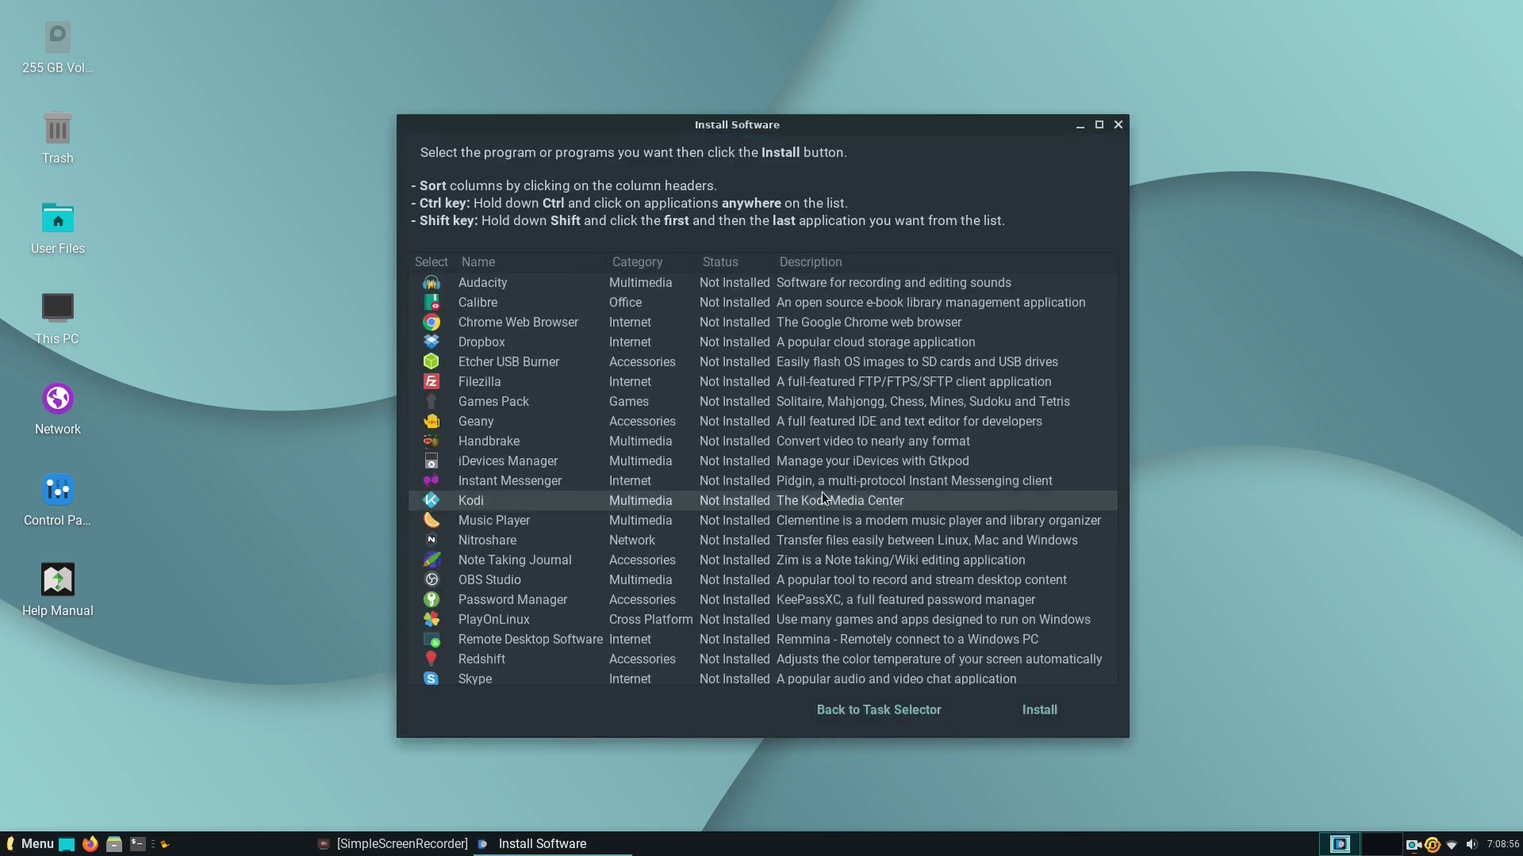
left_click(781, 322)
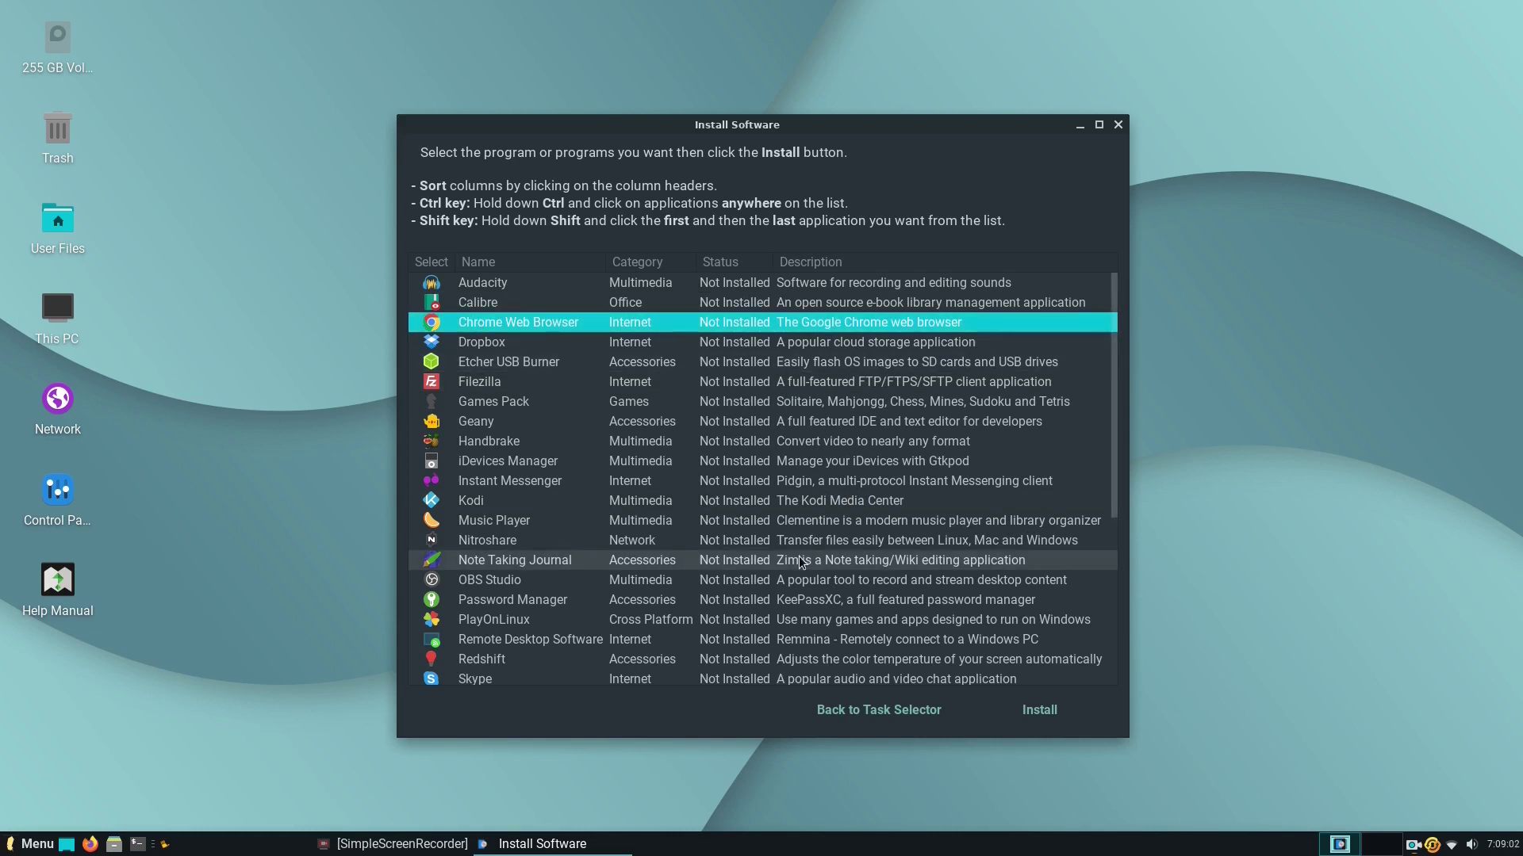
scroll(781, 603, "down", 3)
scroll(781, 642, "up", 3)
left_click(1038, 709)
left_click(879, 487)
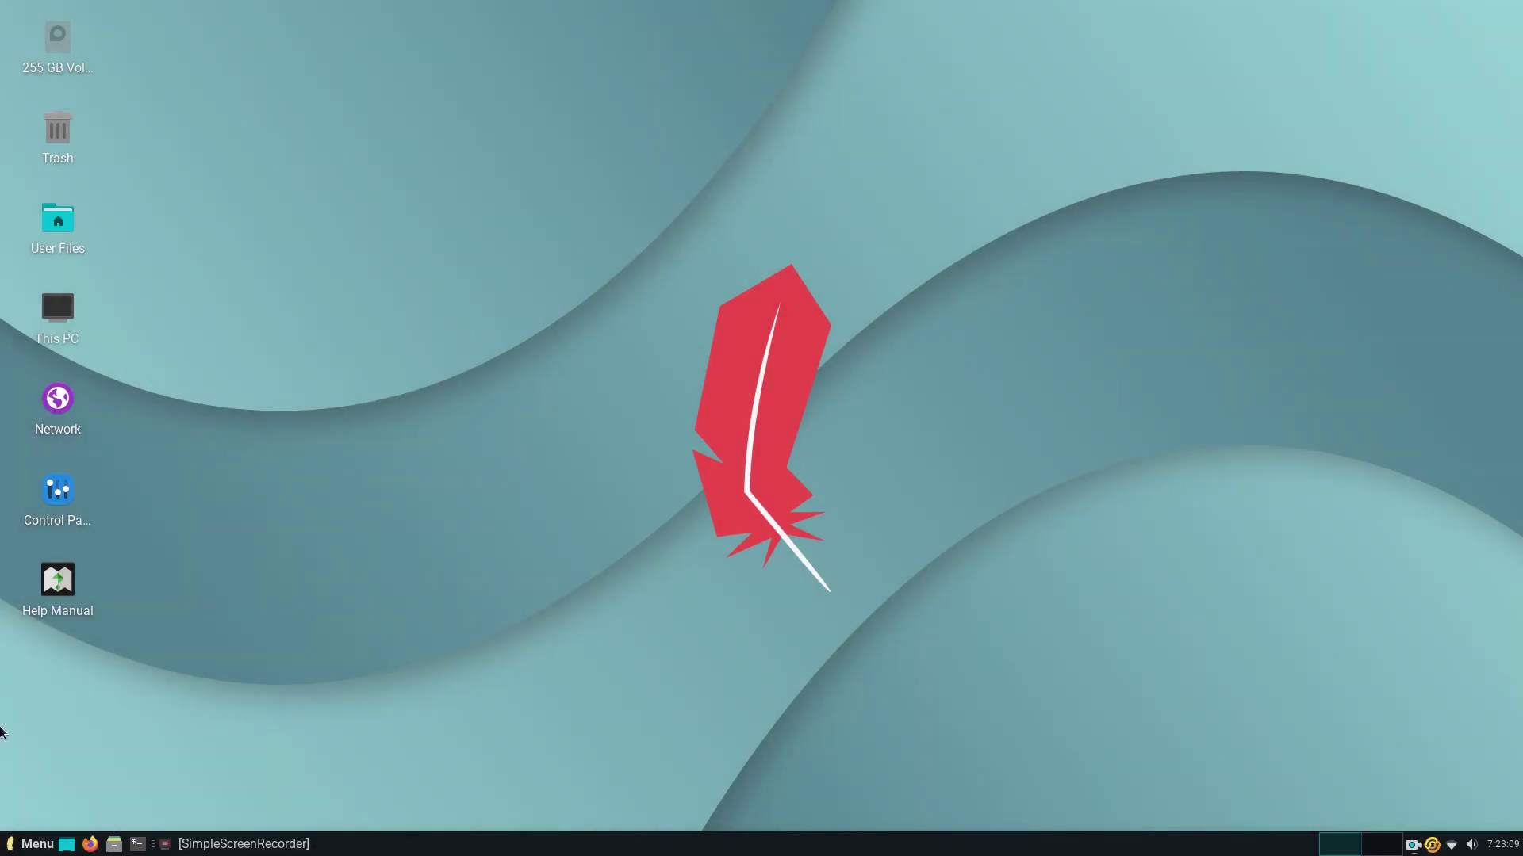
Search 'pack' in the Whisker Menu and launch Synaptic Package Manager with the account password.
left_click(26, 847)
type("p")
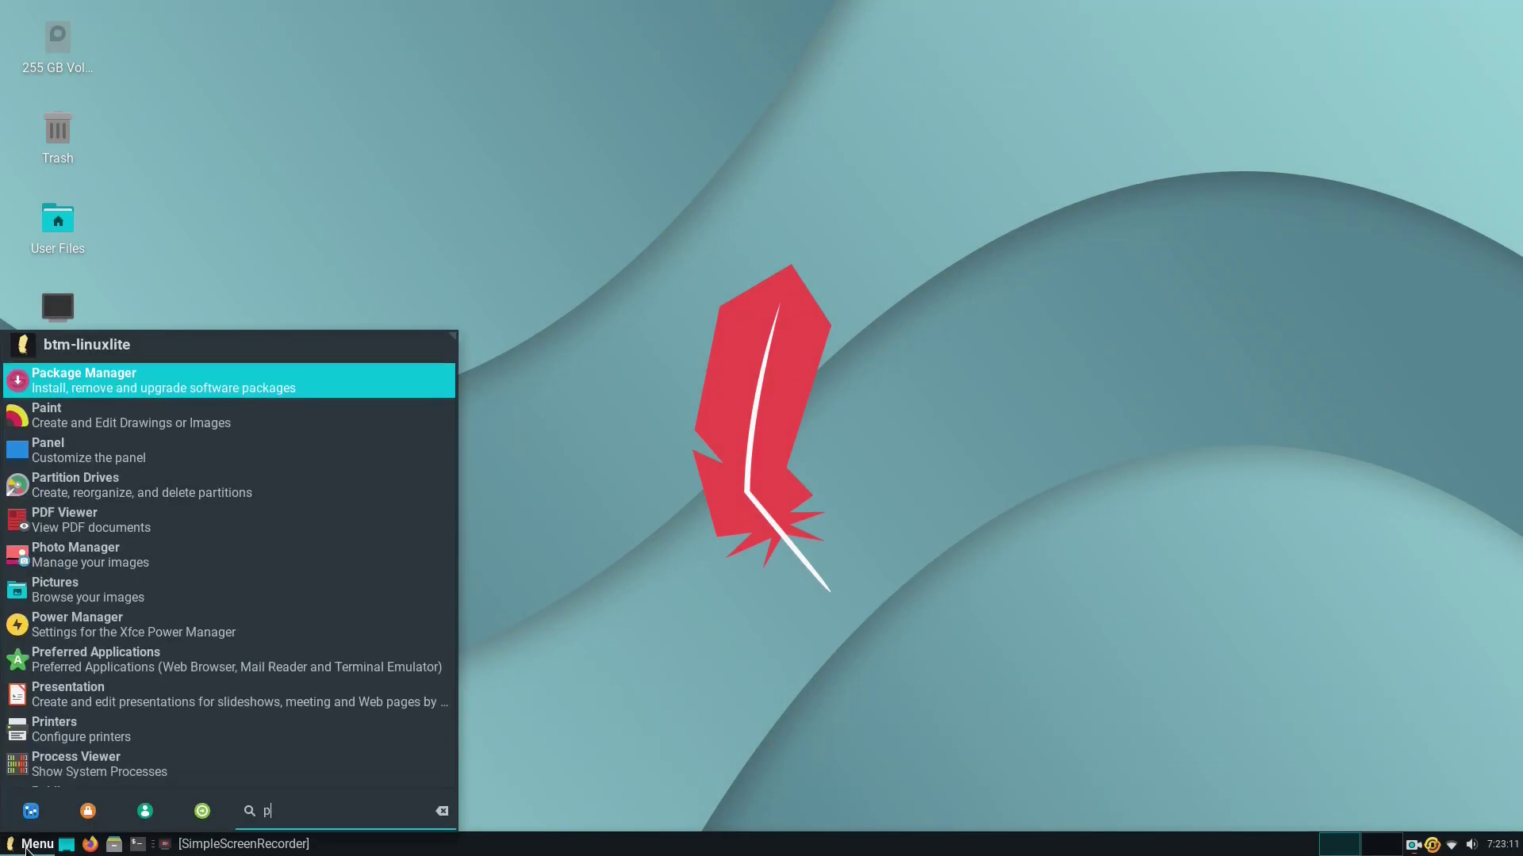
type("ack")
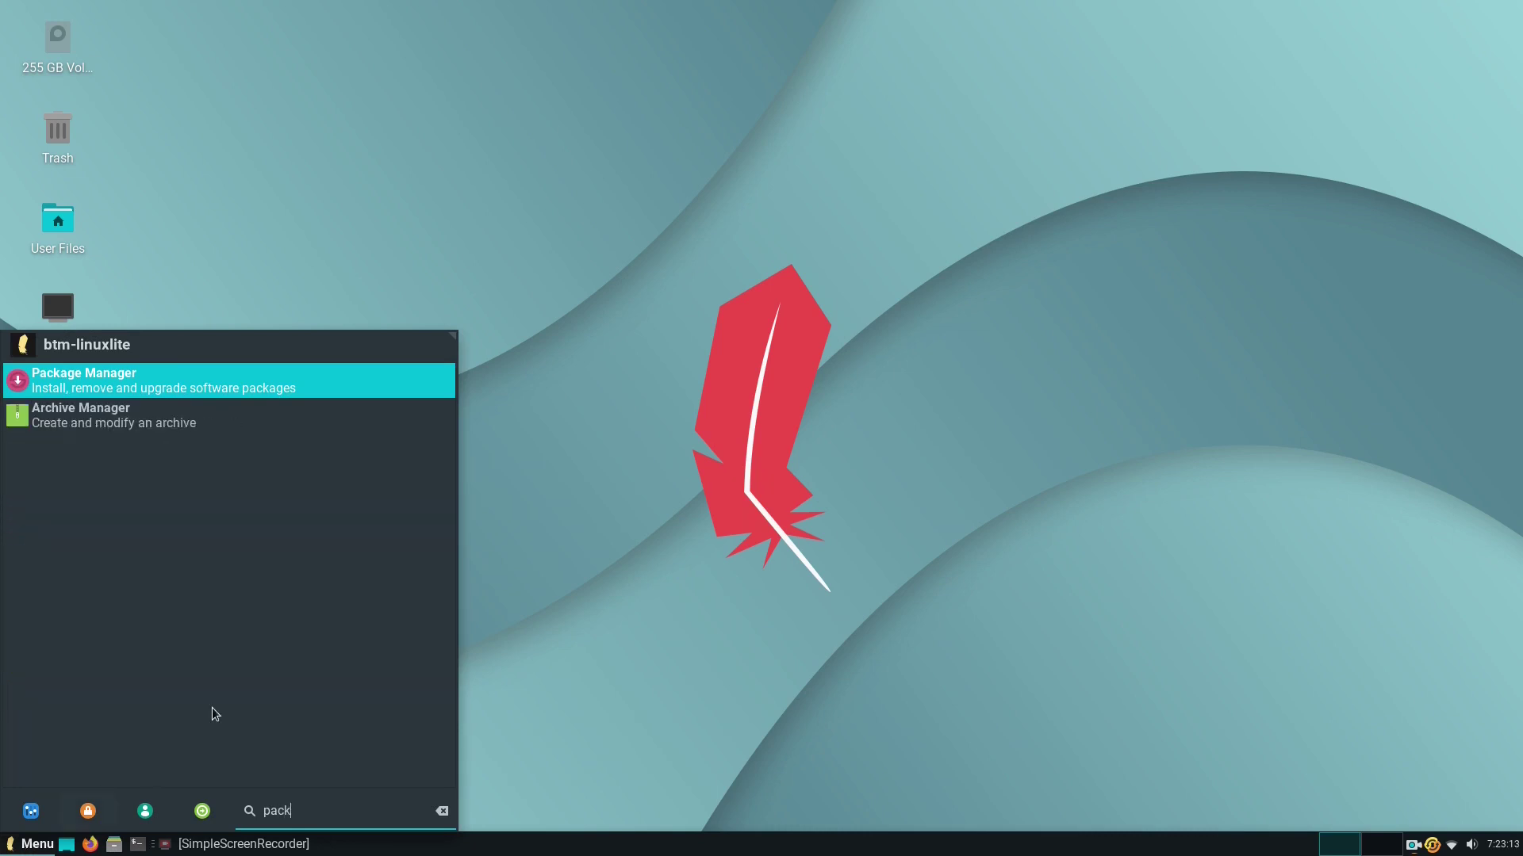
left_click(321, 383)
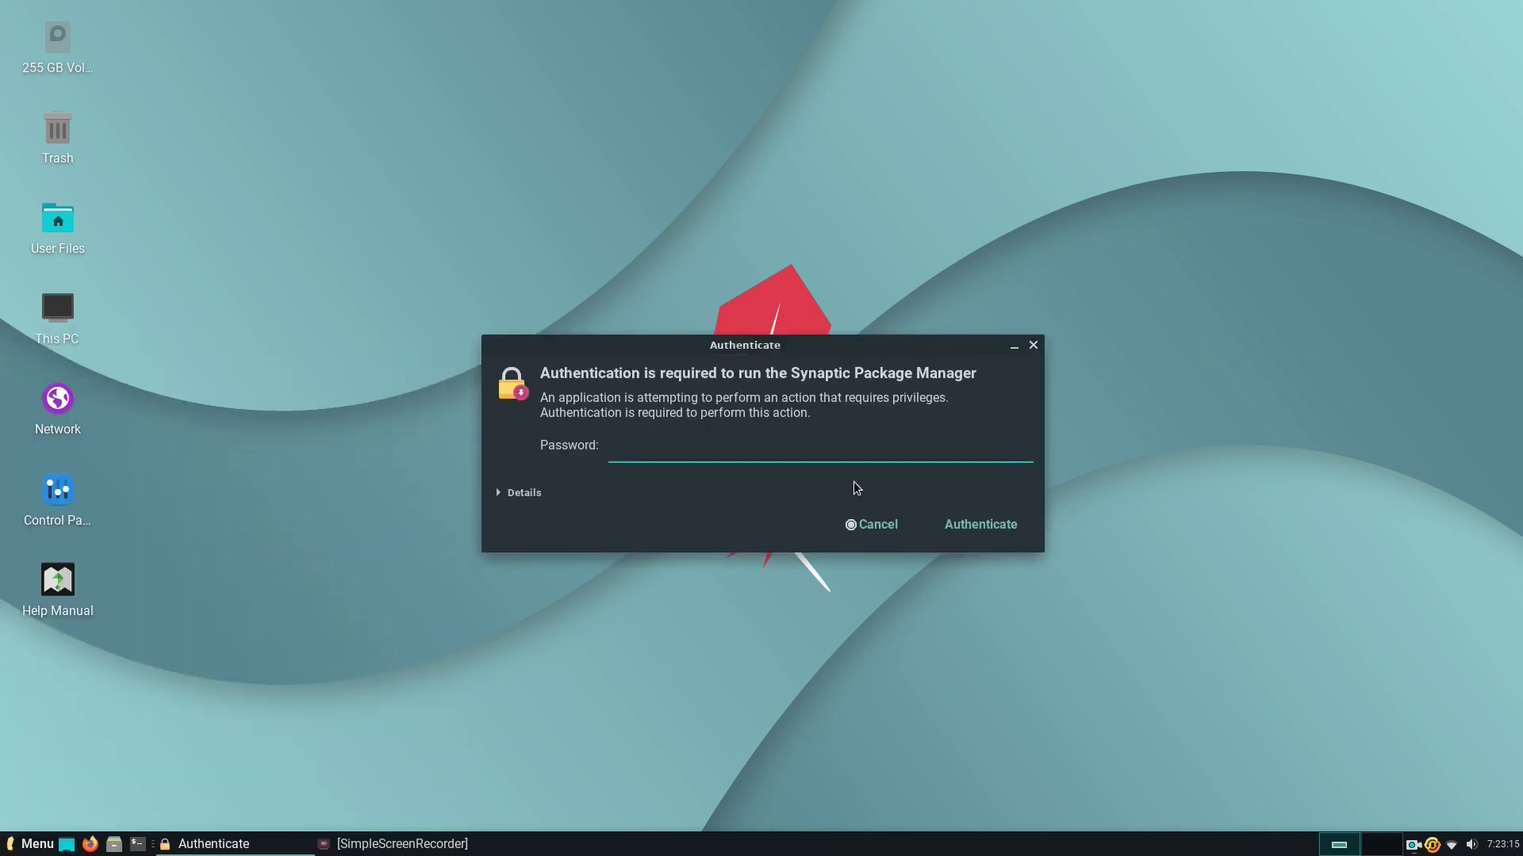
type("********")
key("Return")
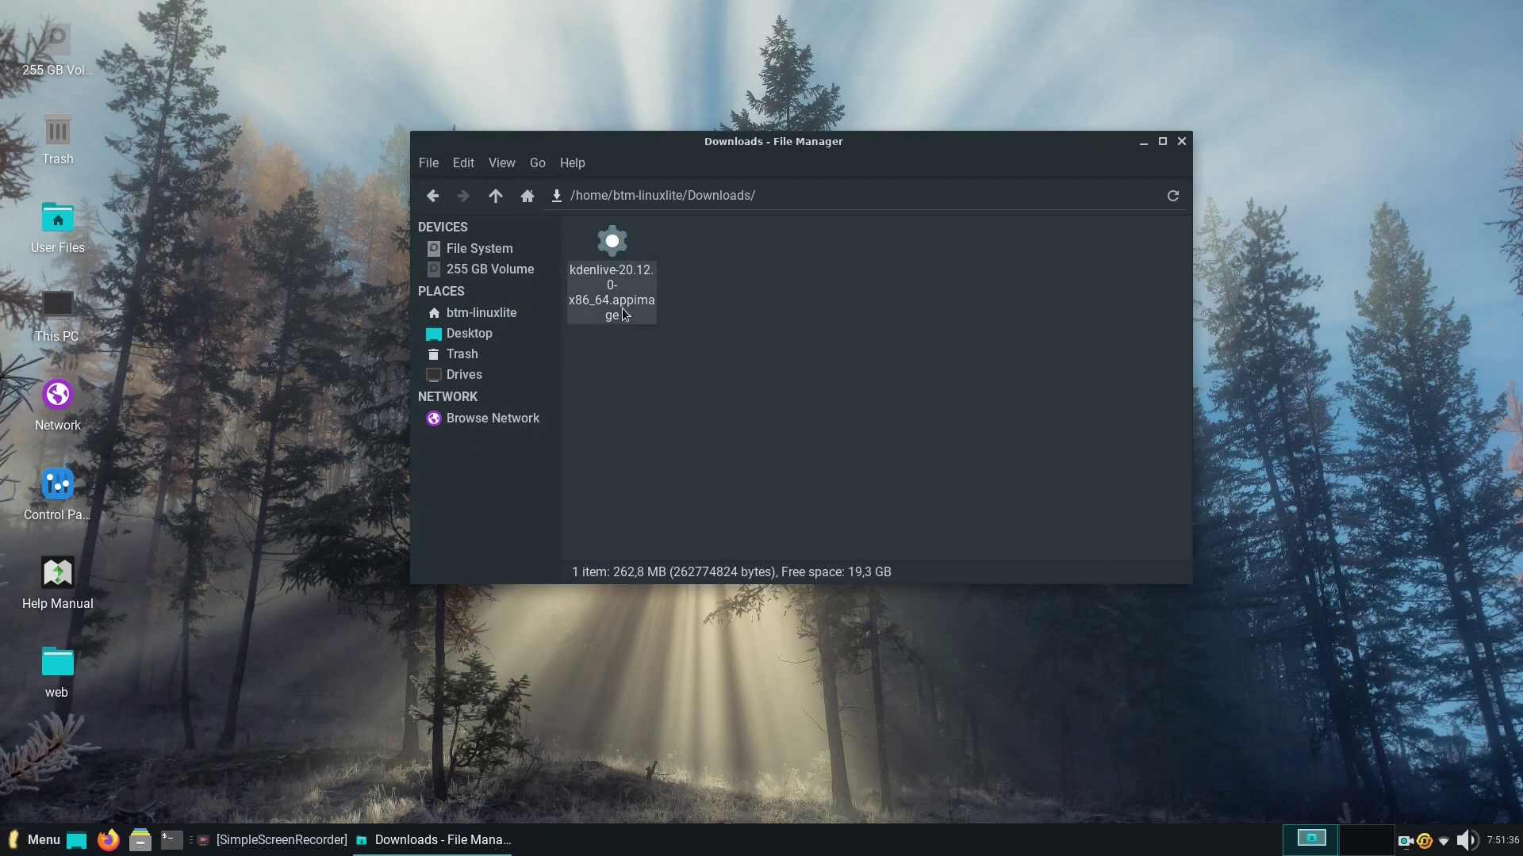
Make kdenlive-20.12.0-x86_64.appimage executable in its Properties' Permissions tab.
left_click(625, 314)
right_click(618, 246)
left_click(682, 641)
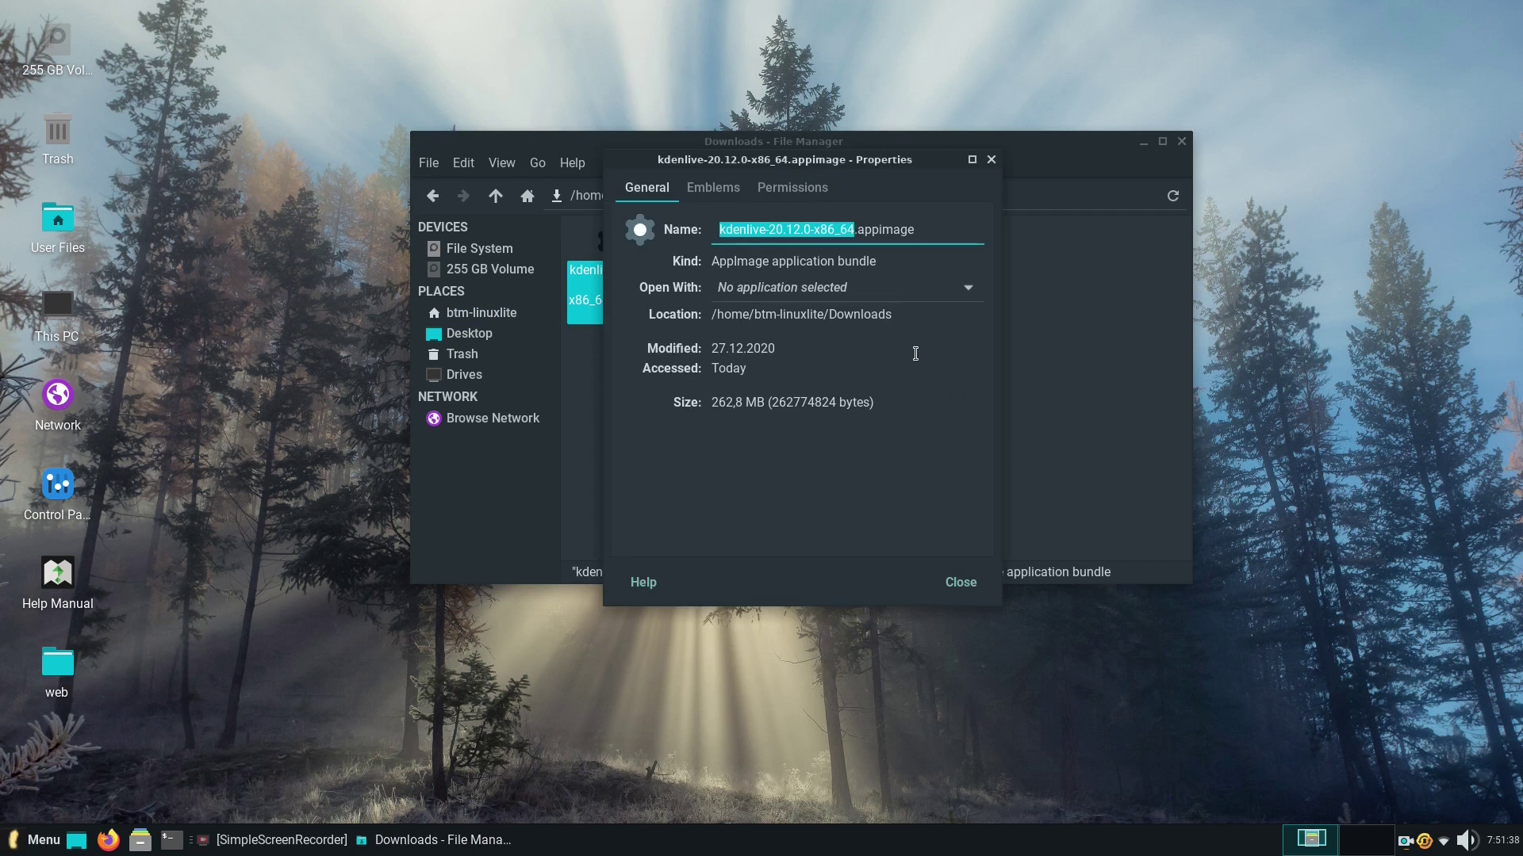
left_click(792, 188)
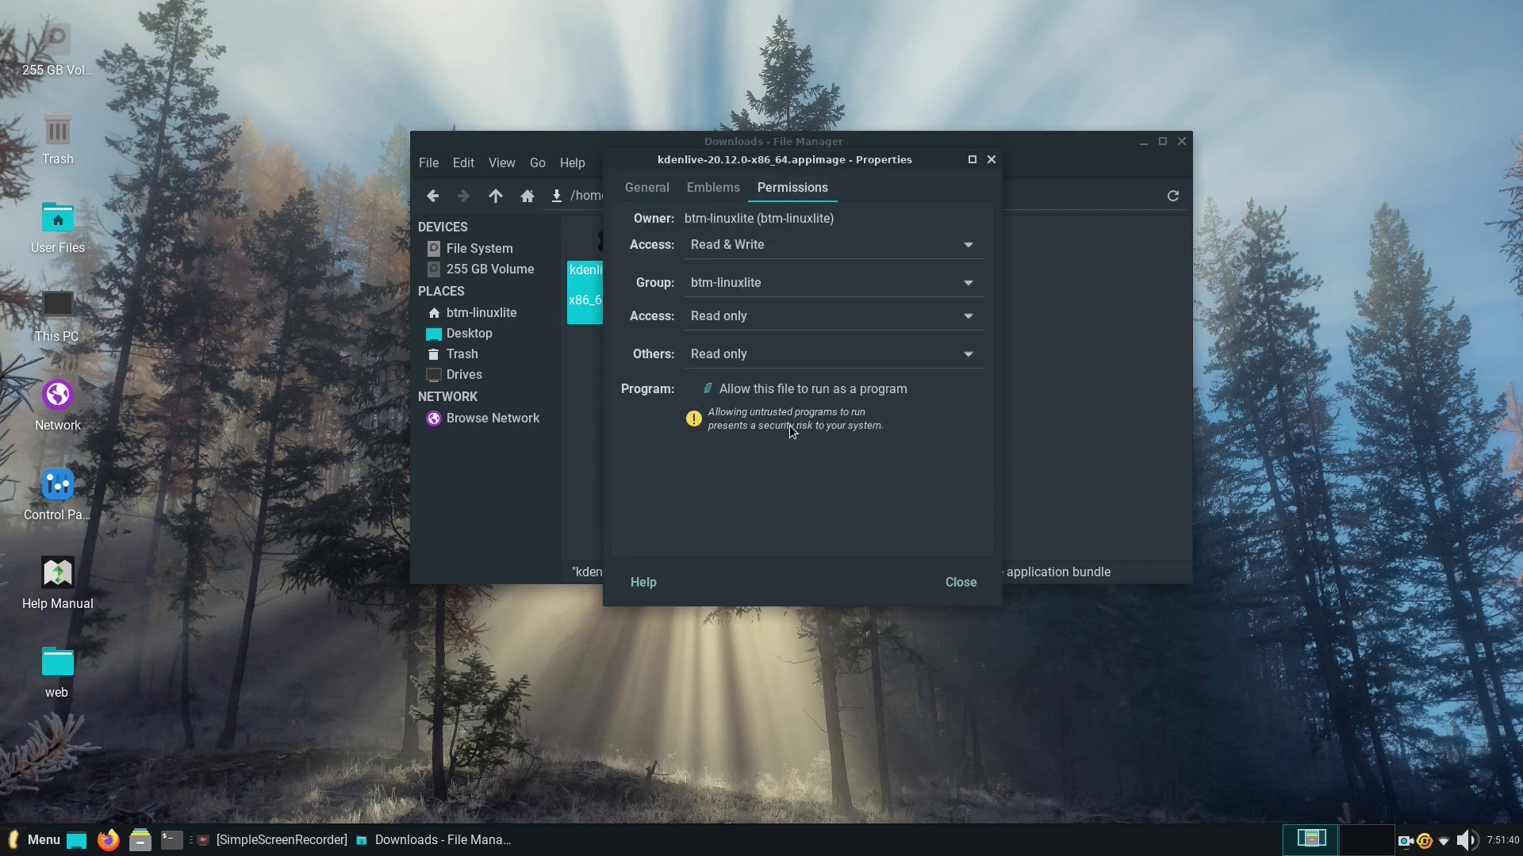
left_click(960, 582)
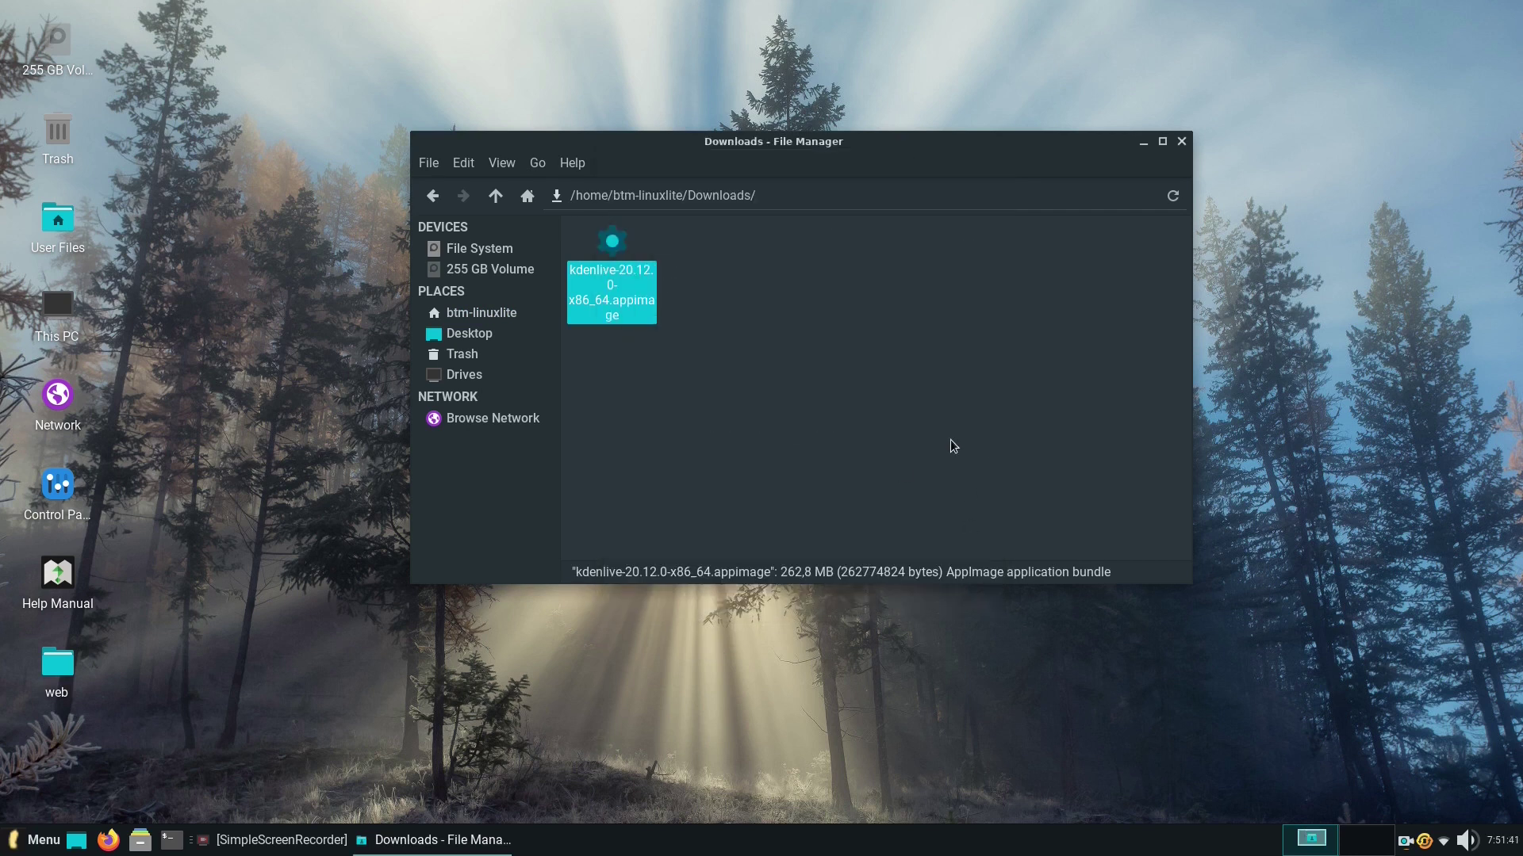
Launch Kdenlive from the AppImage and reposition its window on the desktop.
double_click(621, 239)
left_click(1181, 142)
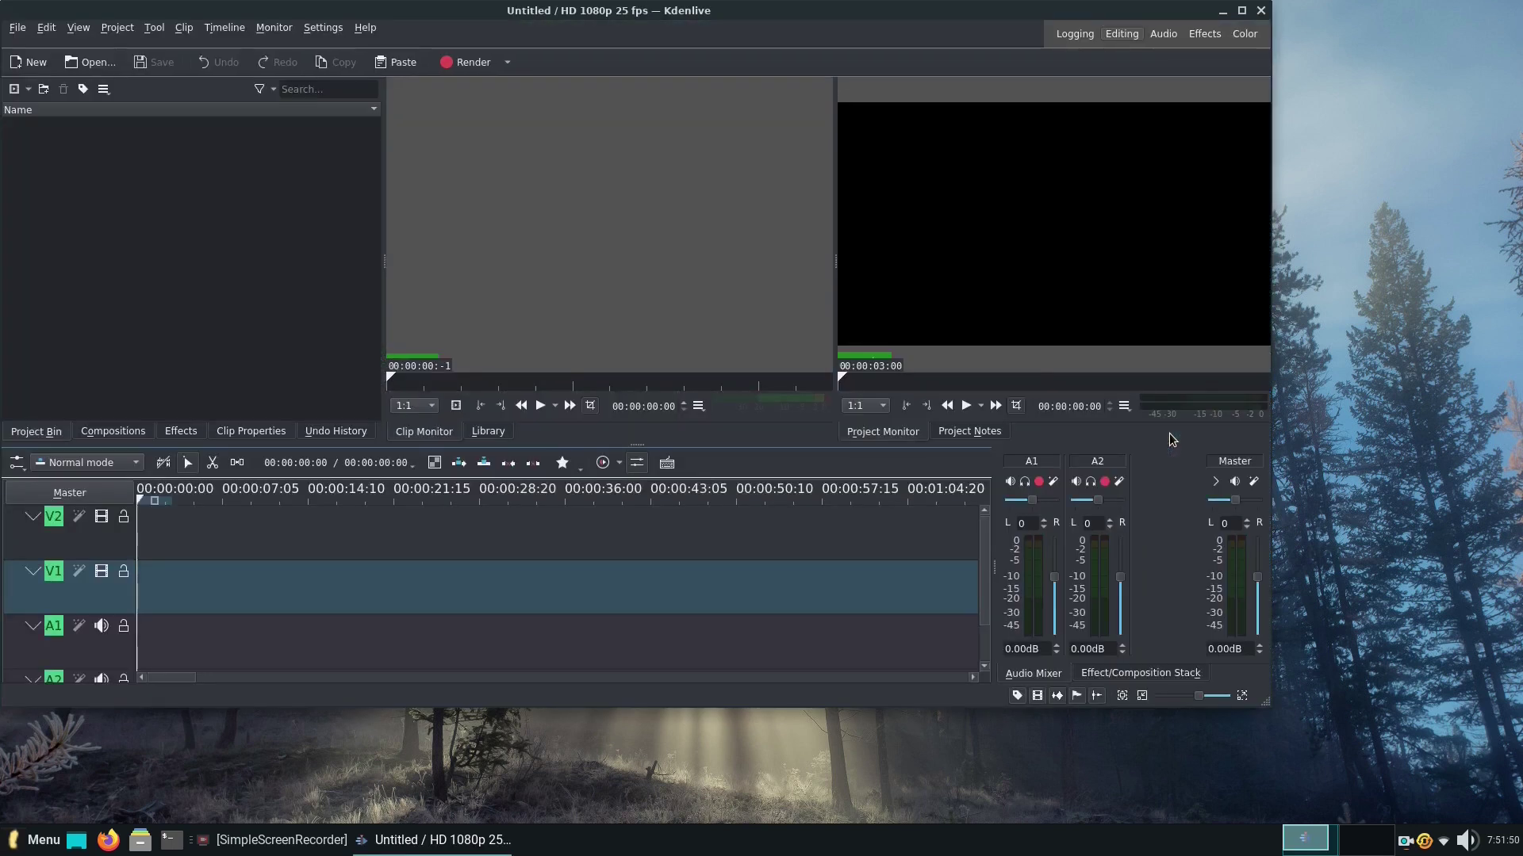
left_click_drag(750, 11, 921, 53)
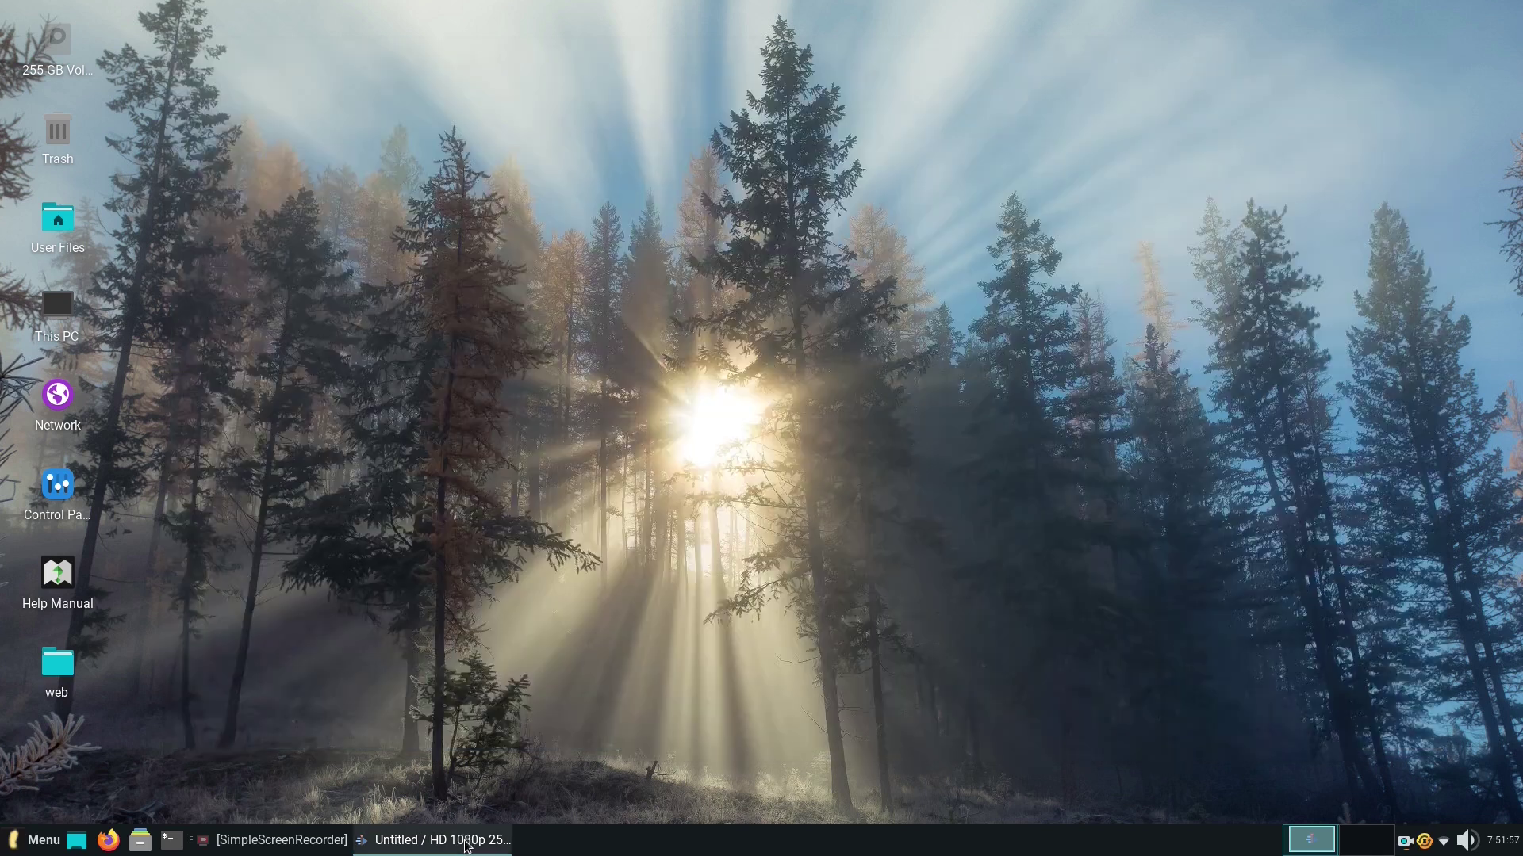
left_click(465, 839)
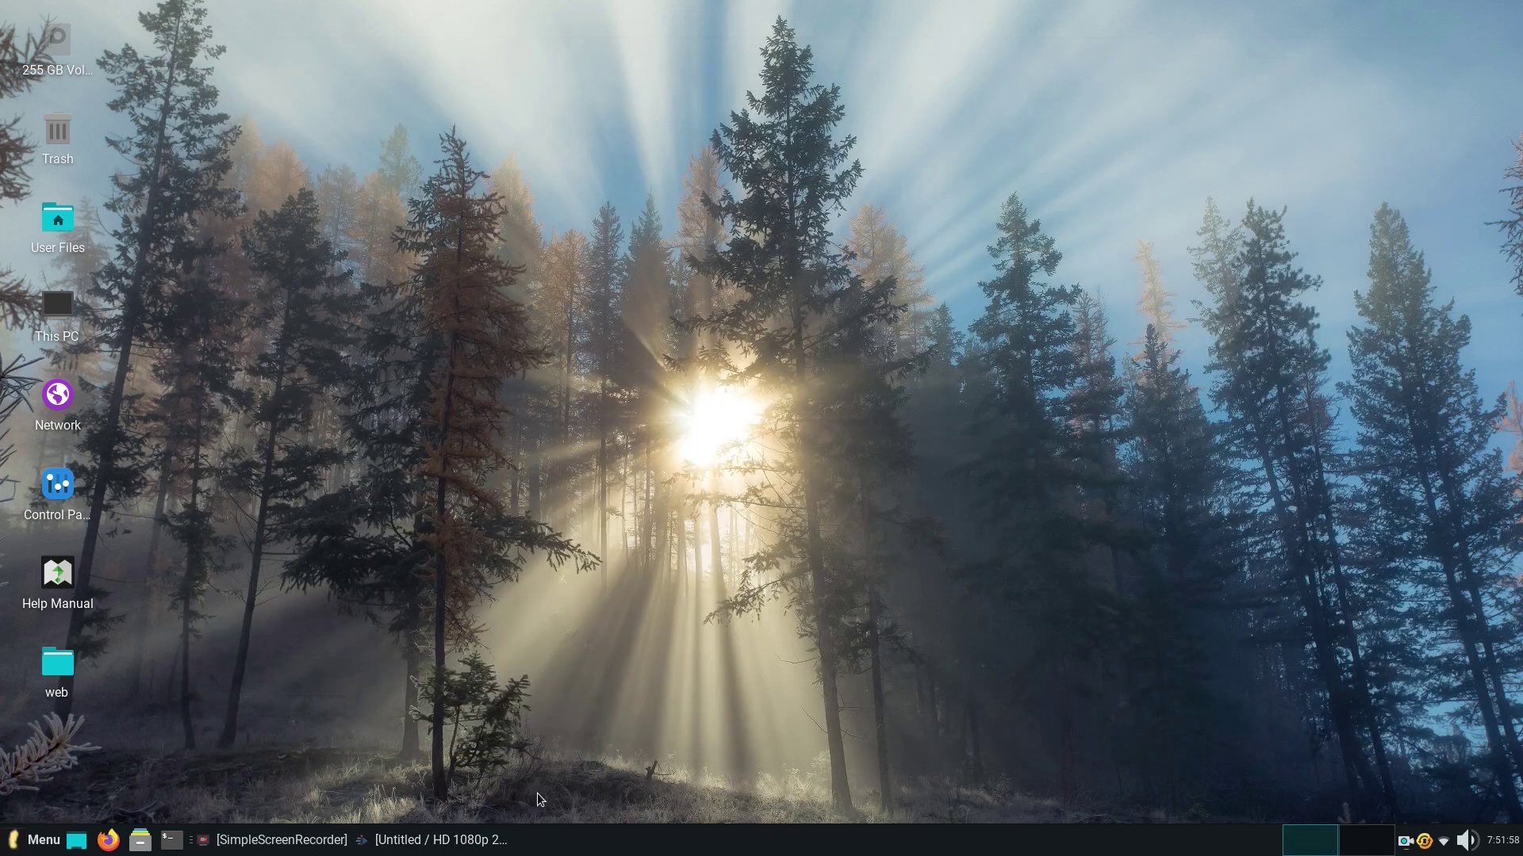
left_click(430, 844)
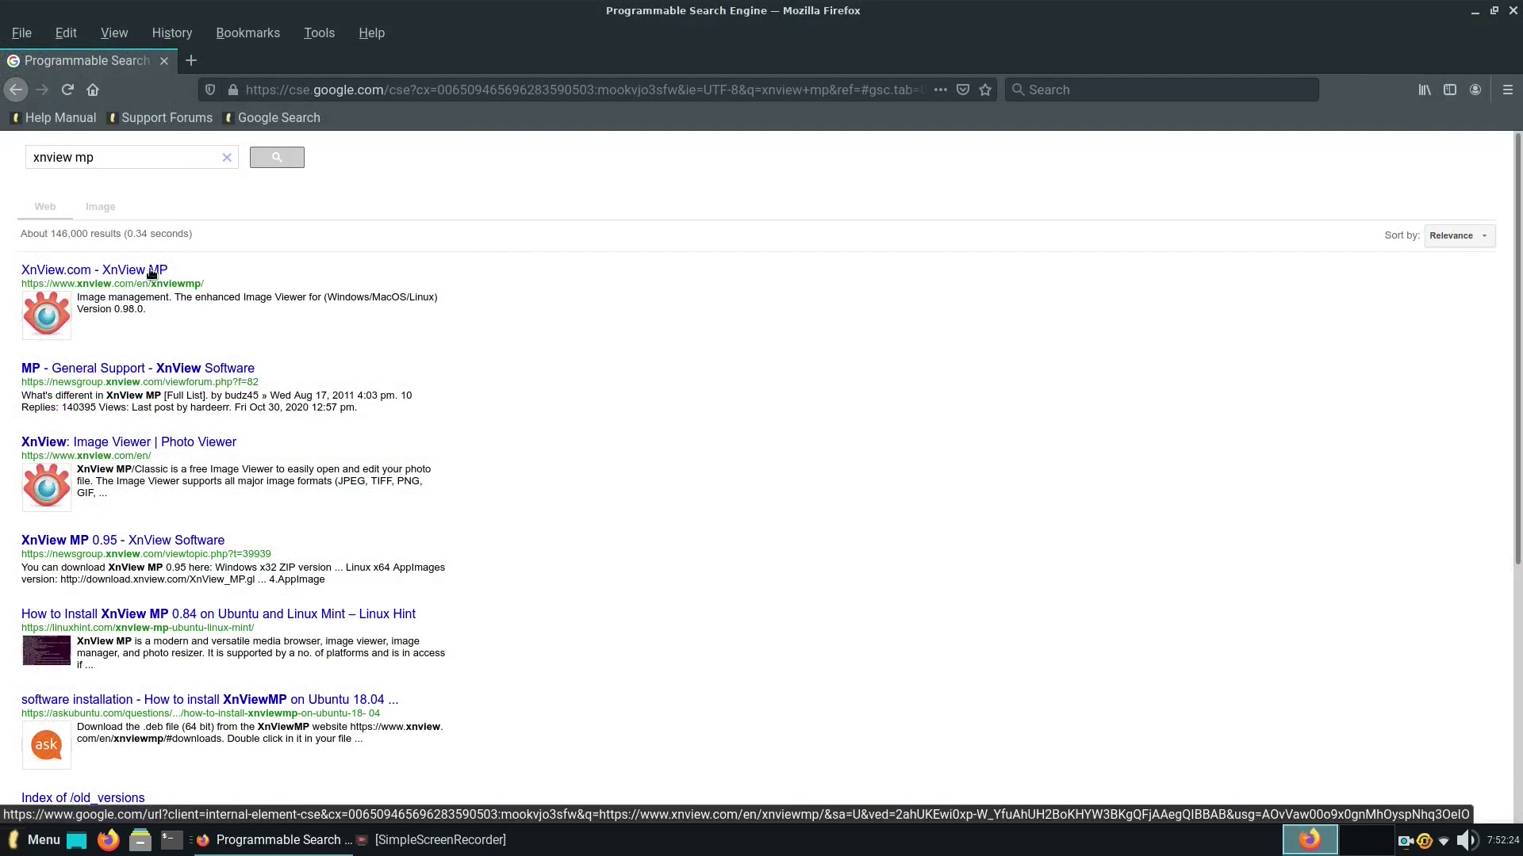
Download the XnView MP Linux DEB 64-bit package and open it with the package installer.
left_click(151, 274)
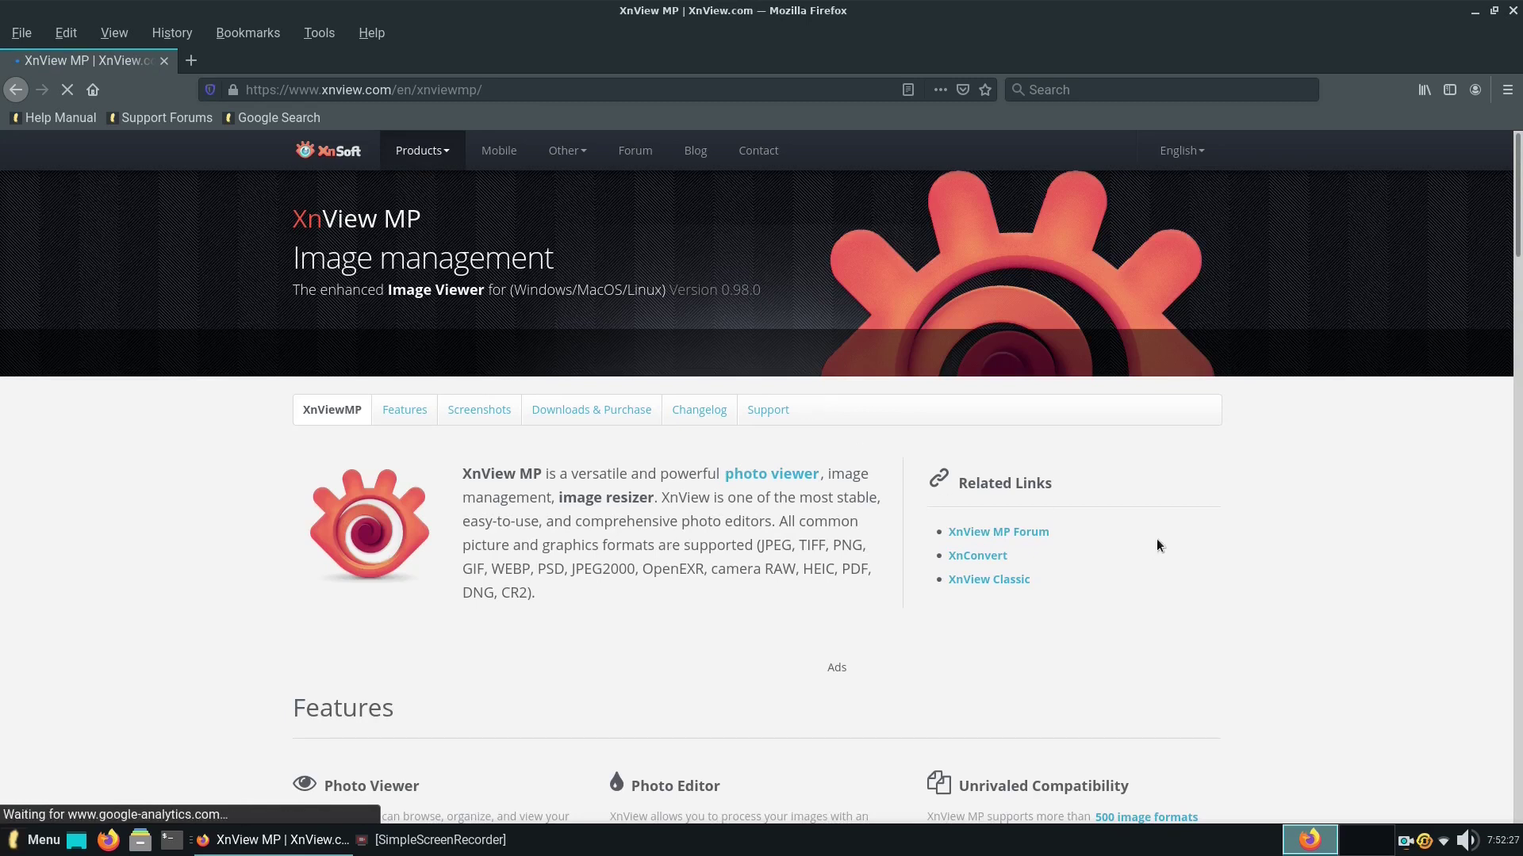
scroll(1173, 516, "down", 5)
scroll(1173, 515, "down", 15)
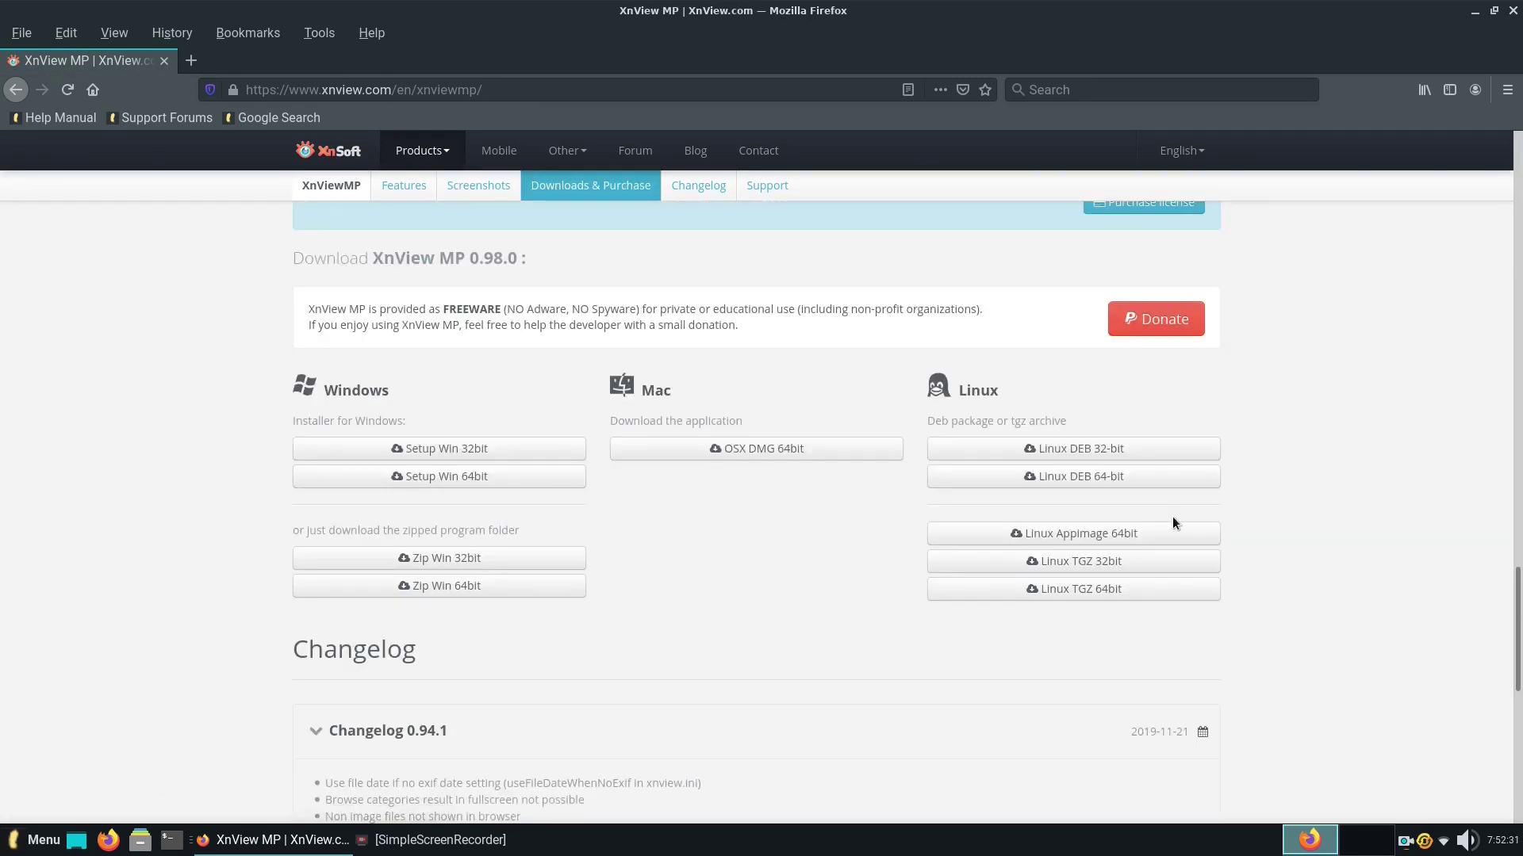
left_click(1126, 478)
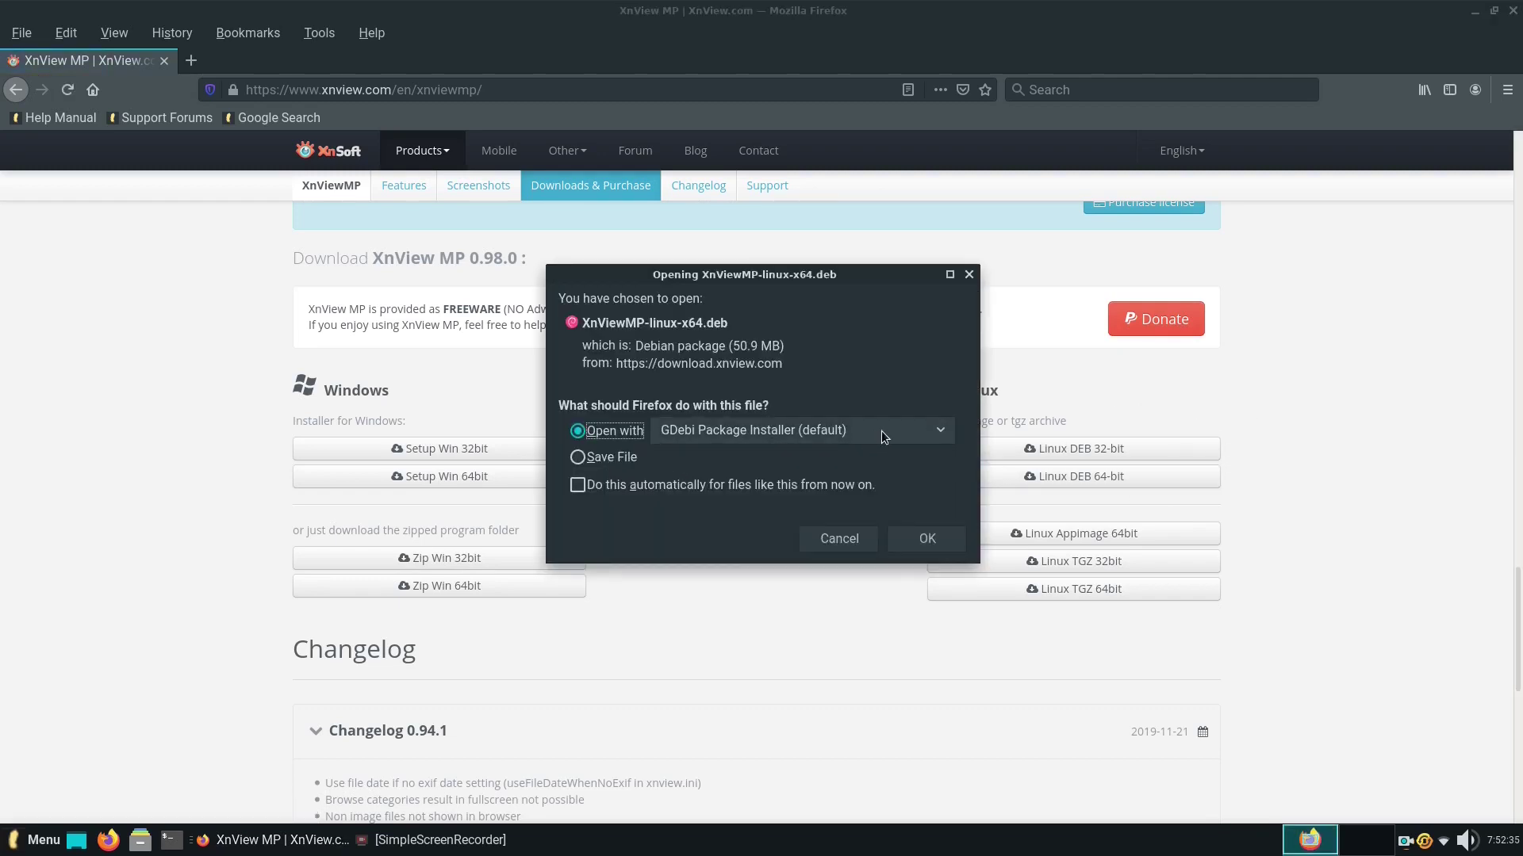
left_click(917, 544)
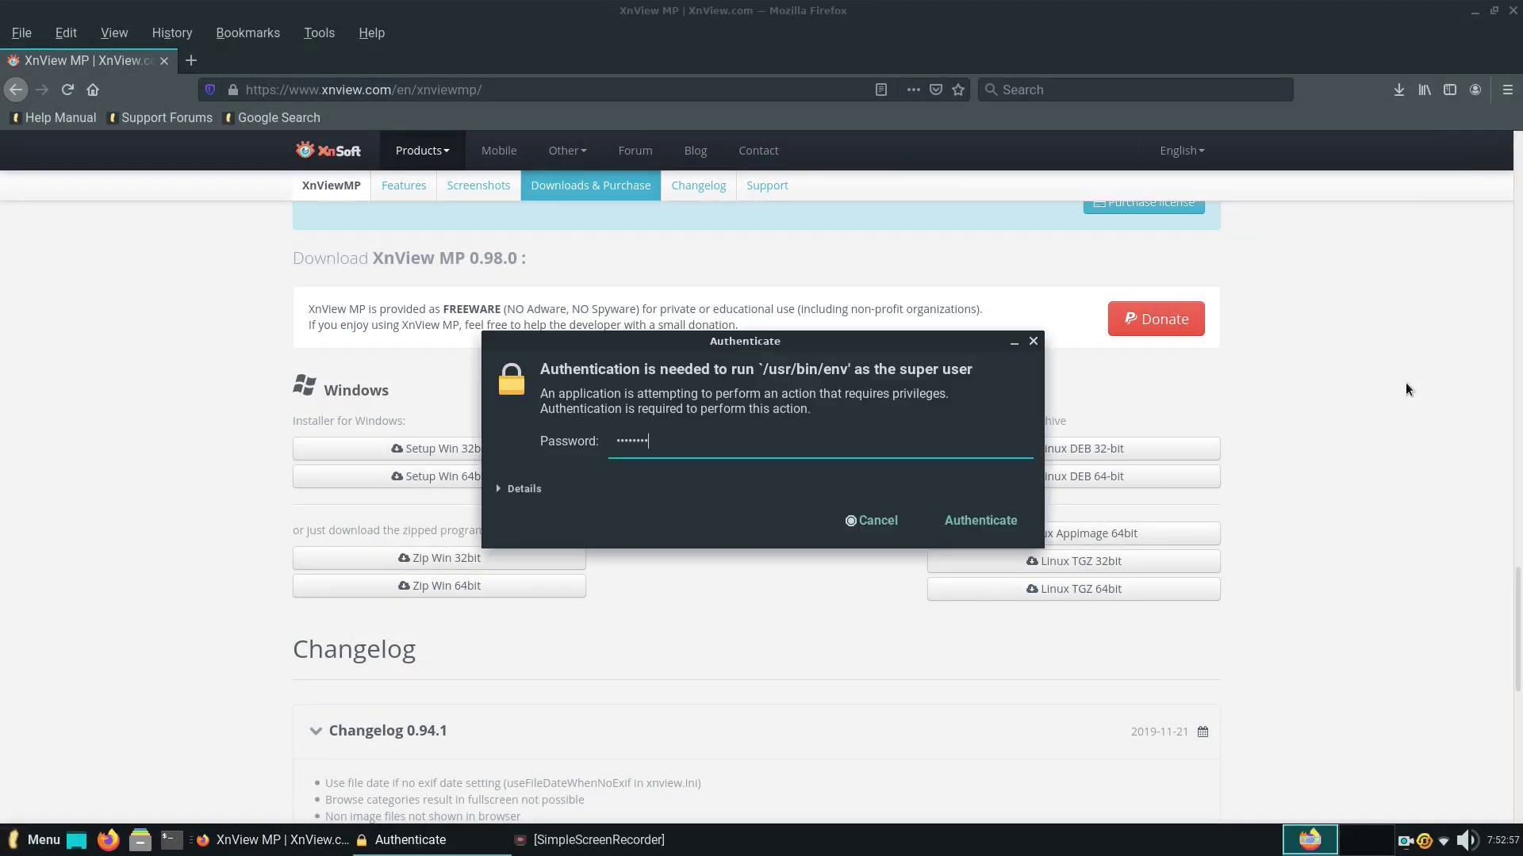
Authenticate and install the XnView MP package with its dependencies.
key("Return")
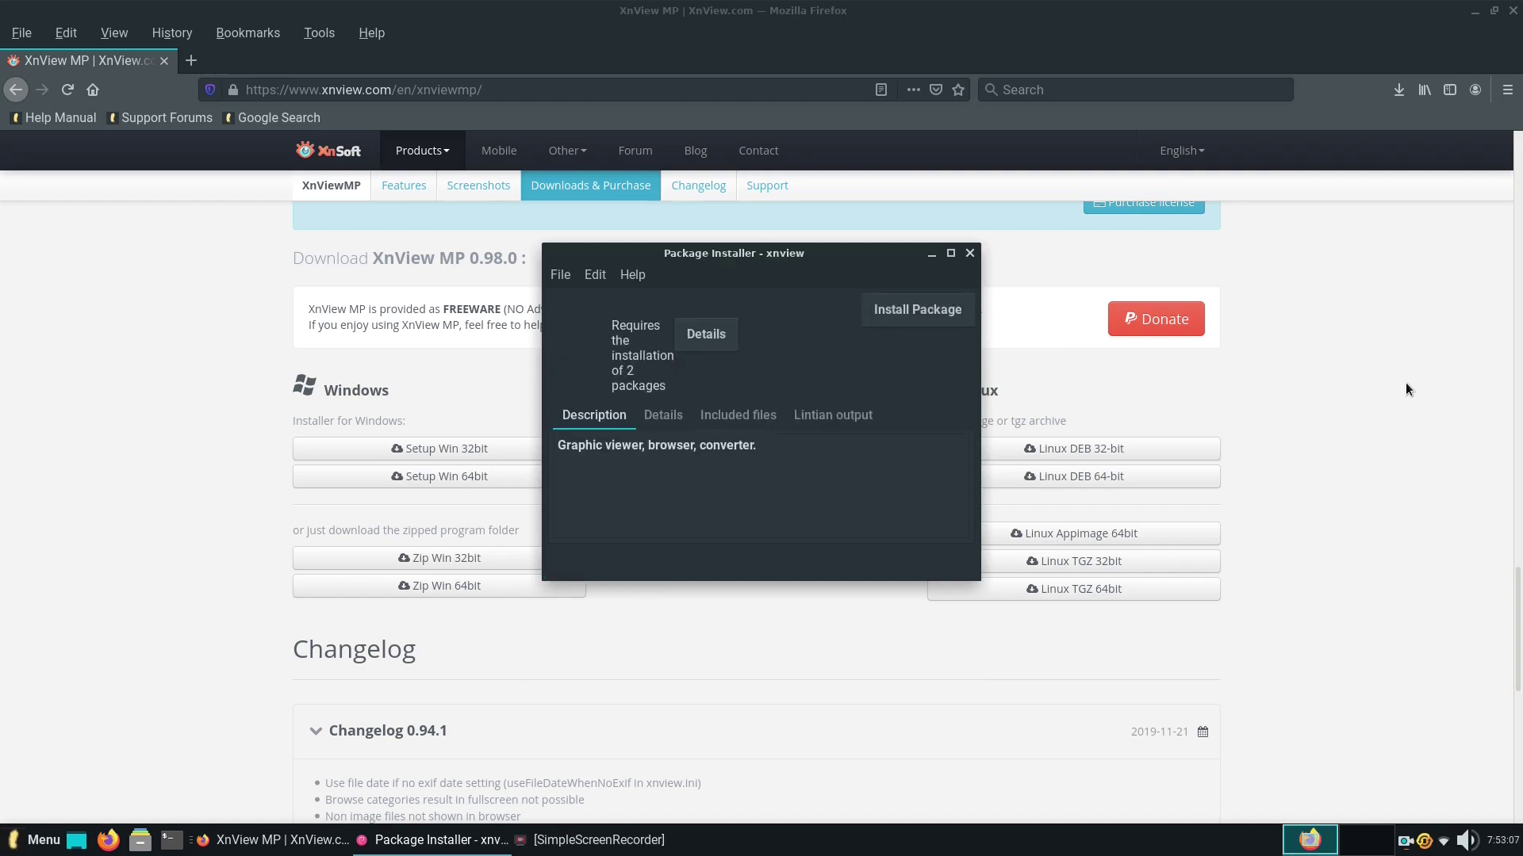
left_click(918, 325)
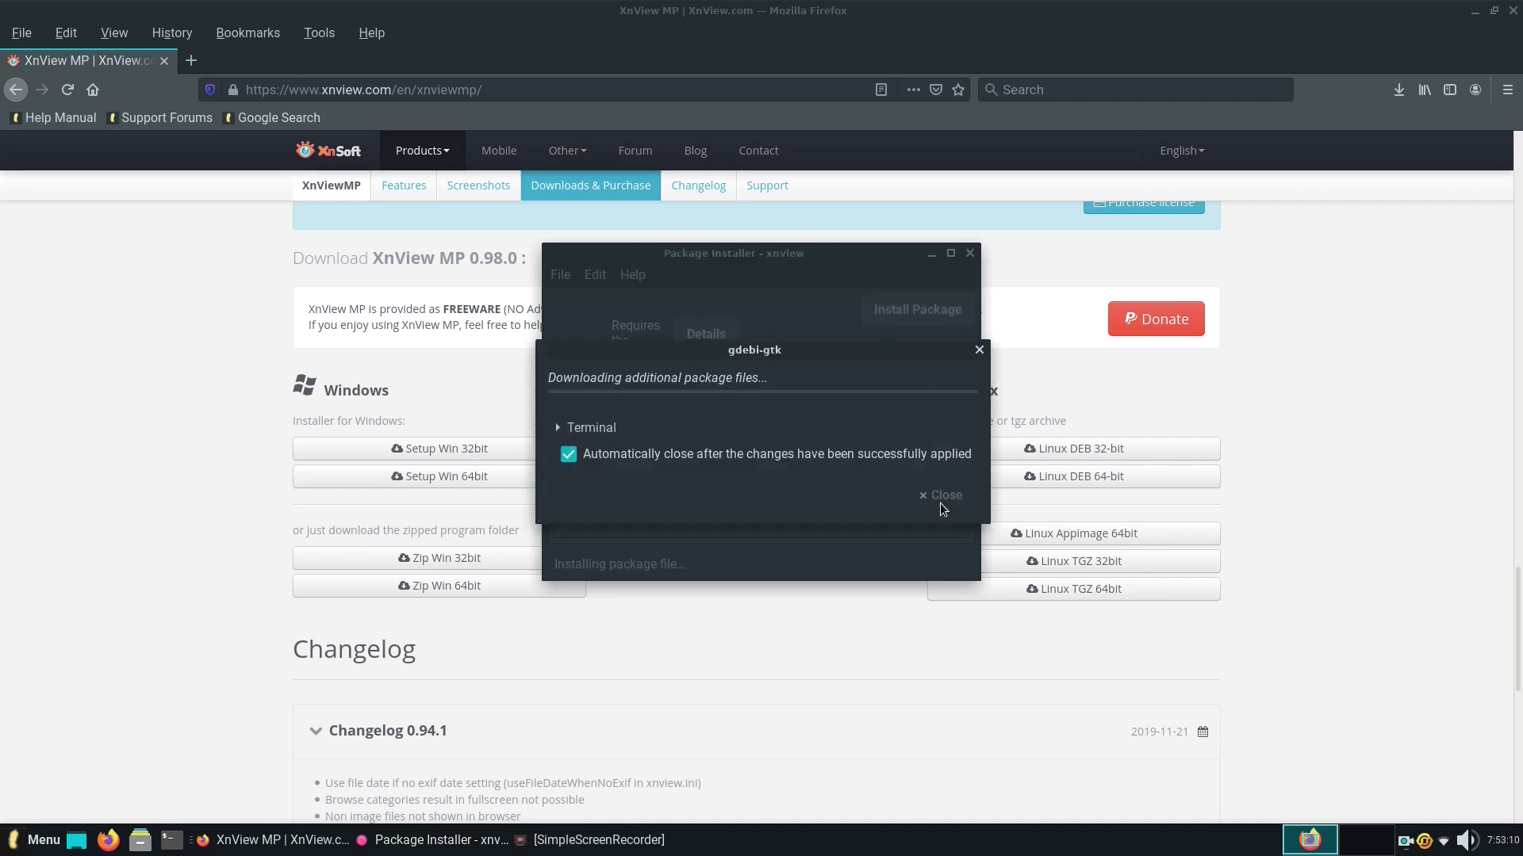
left_click_drag(793, 362, 805, 305)
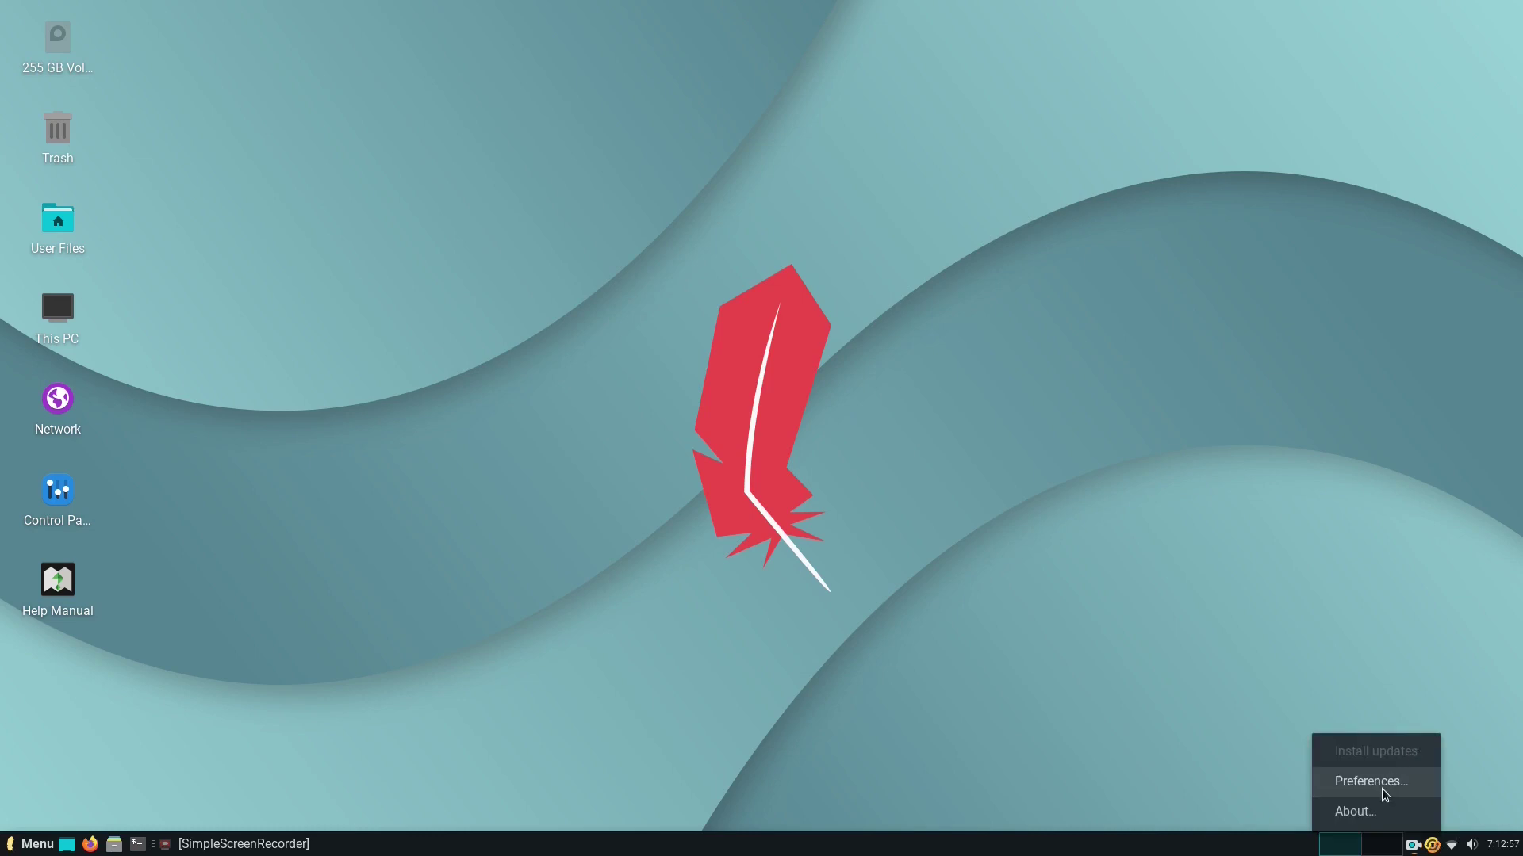
Check the panel's calendar and volume controls and switch to workspace 2 and back.
left_click(1382, 571)
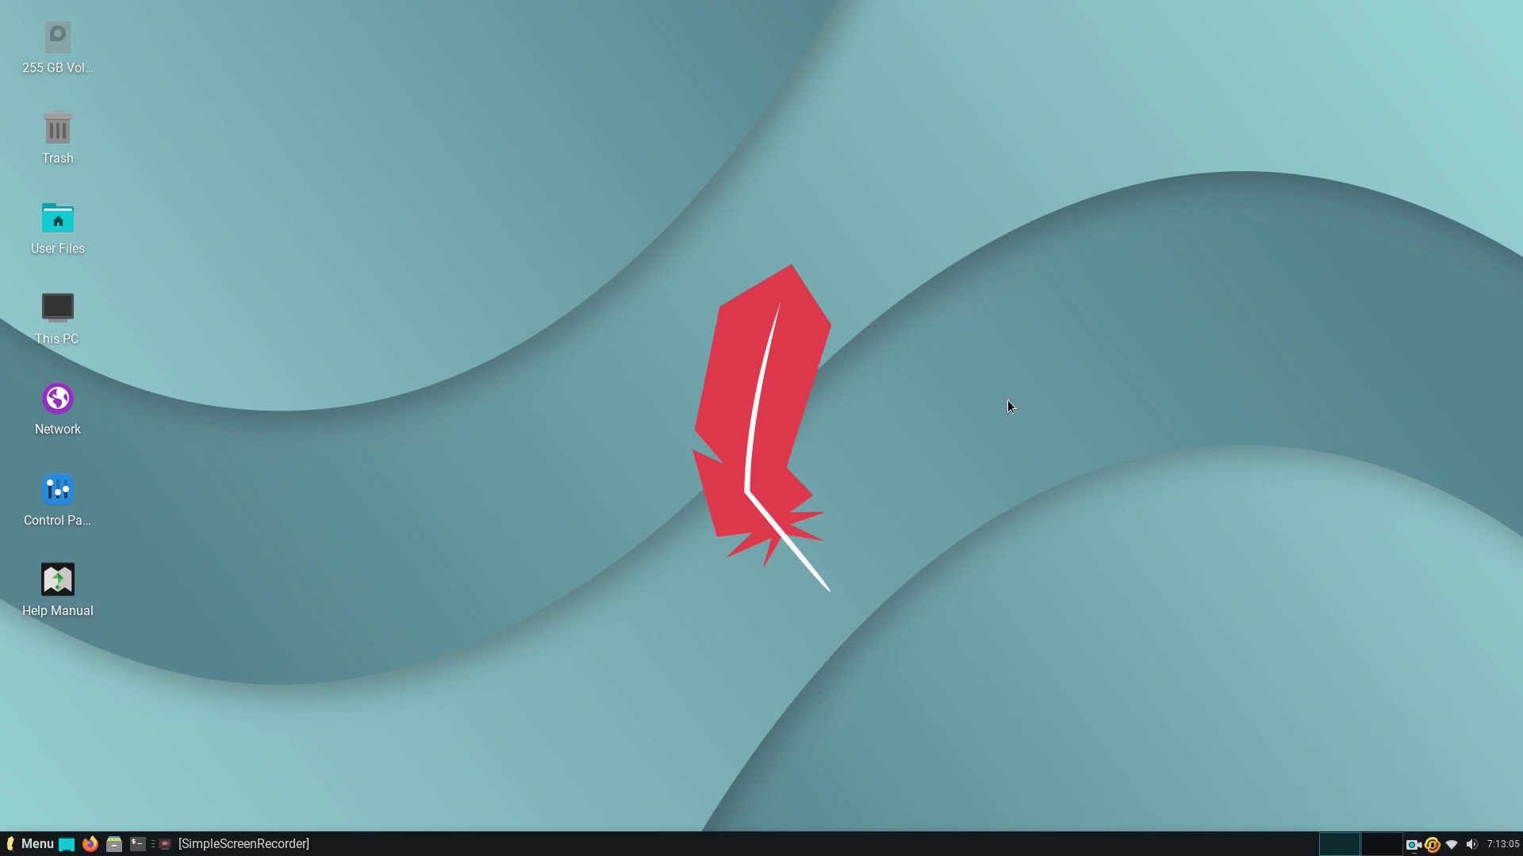
left_click(1501, 844)
left_click(1501, 844)
left_click(1472, 843)
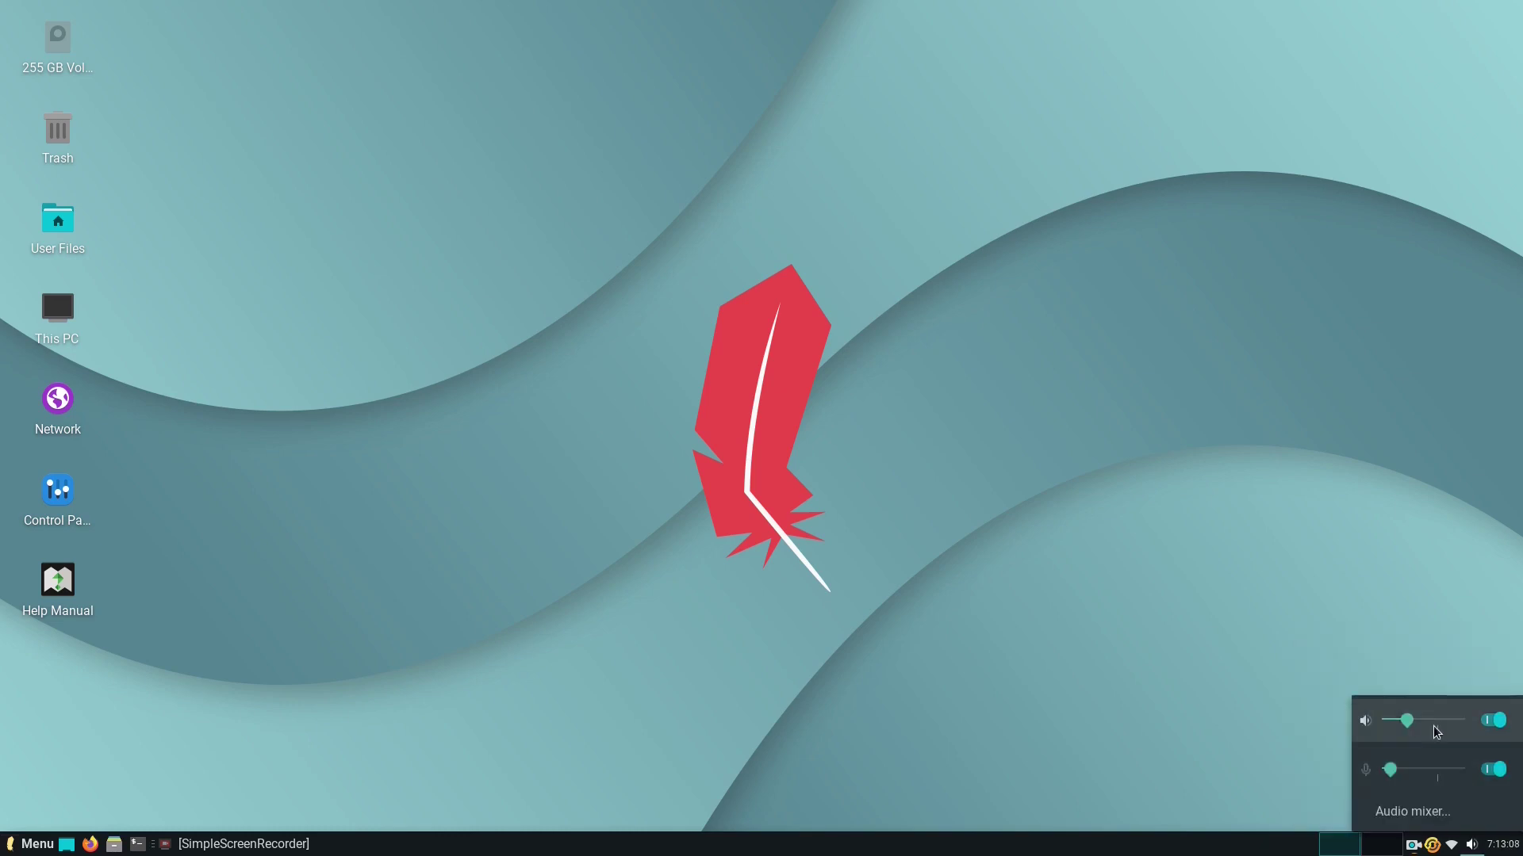
left_click(1432, 406)
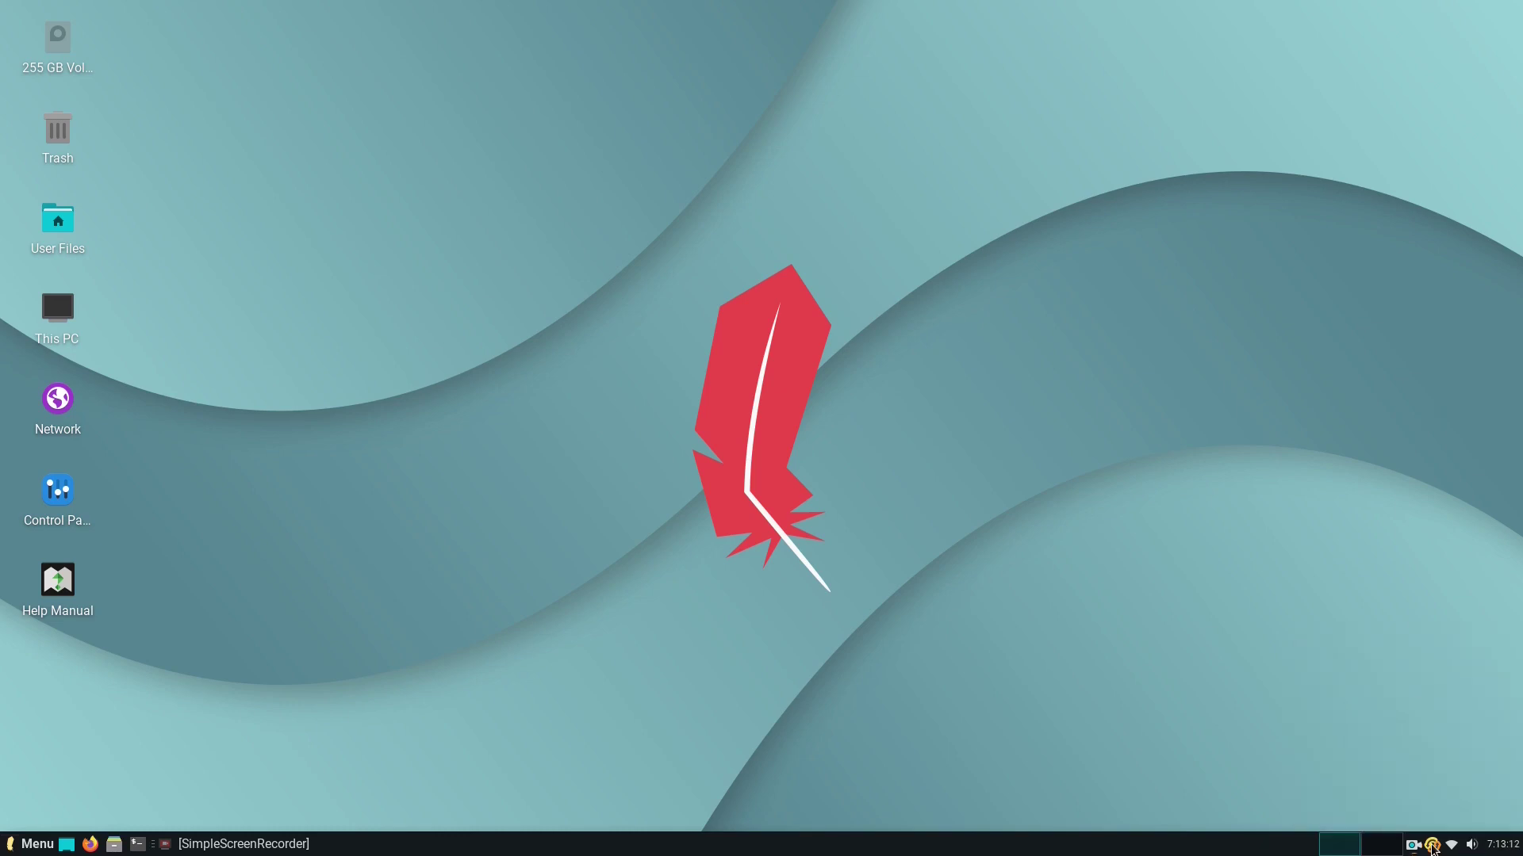
left_click(1381, 844)
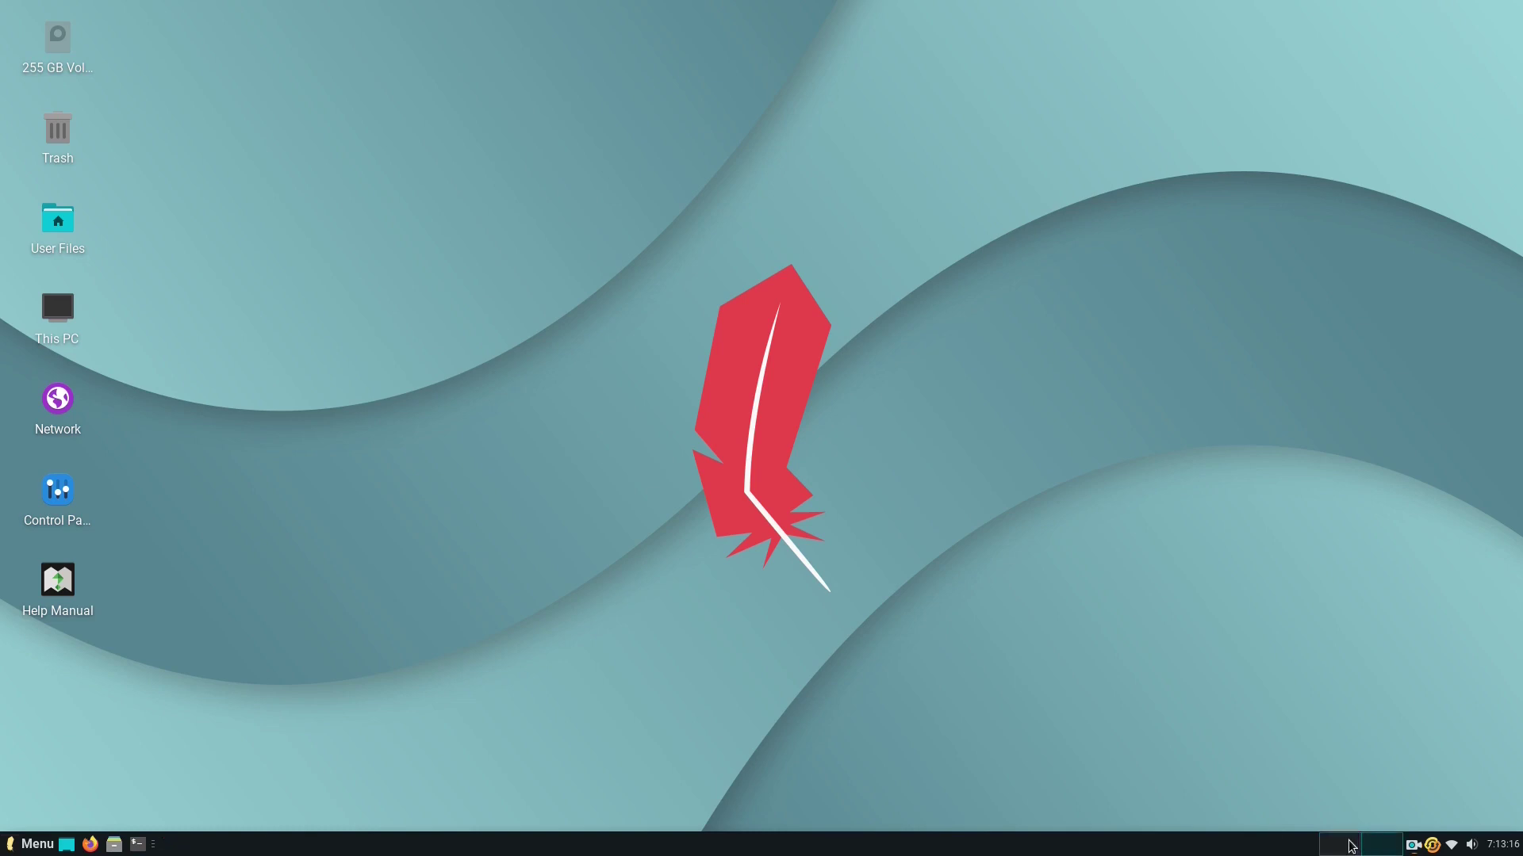
left_click(1350, 846)
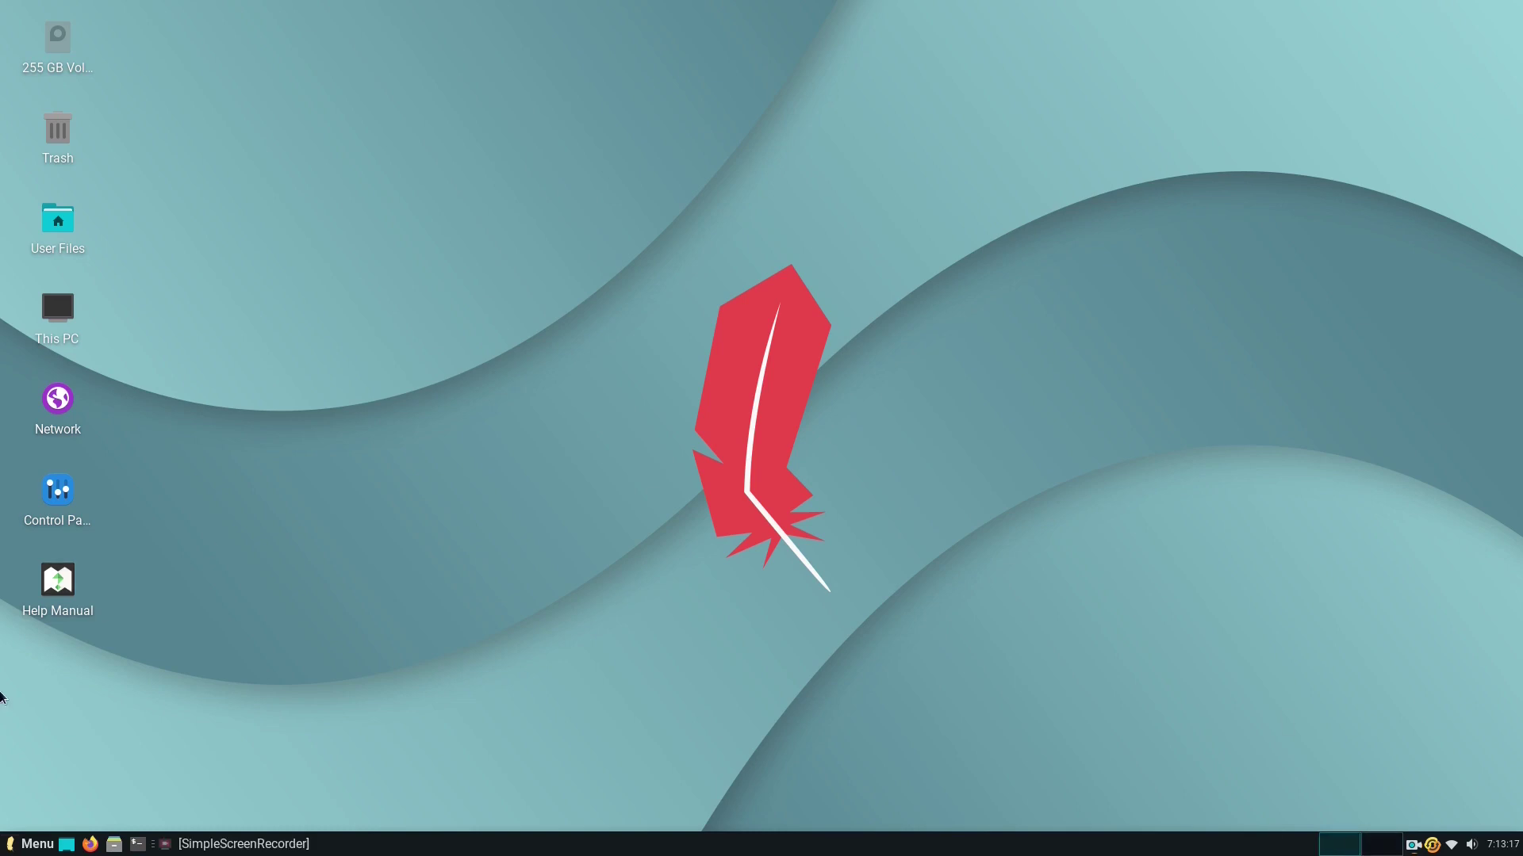
Open and close a terminal, then open the home folder in File Manager.
left_click(138, 846)
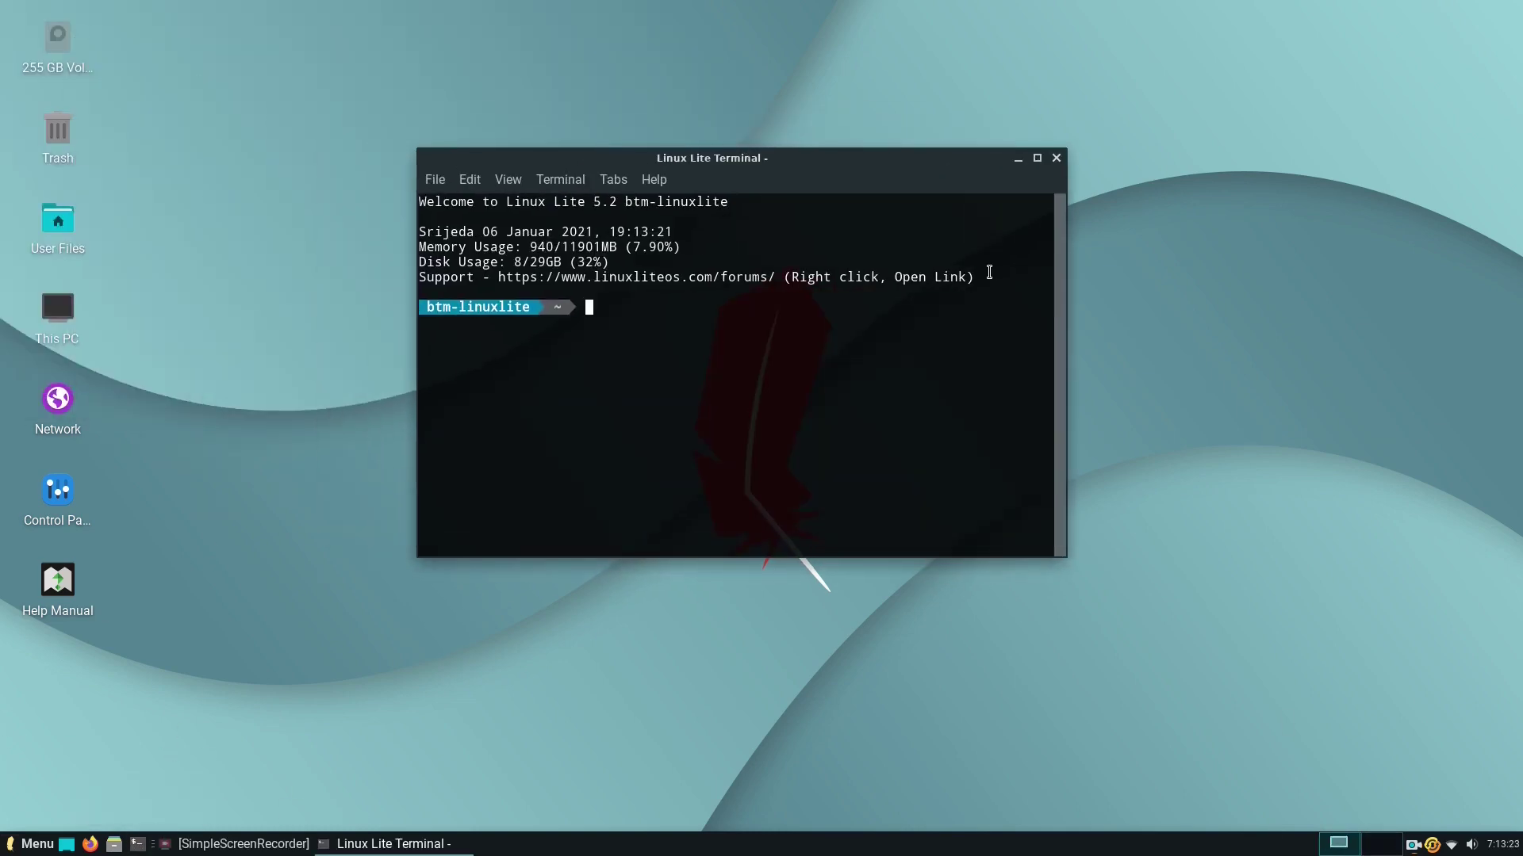
left_click(1056, 157)
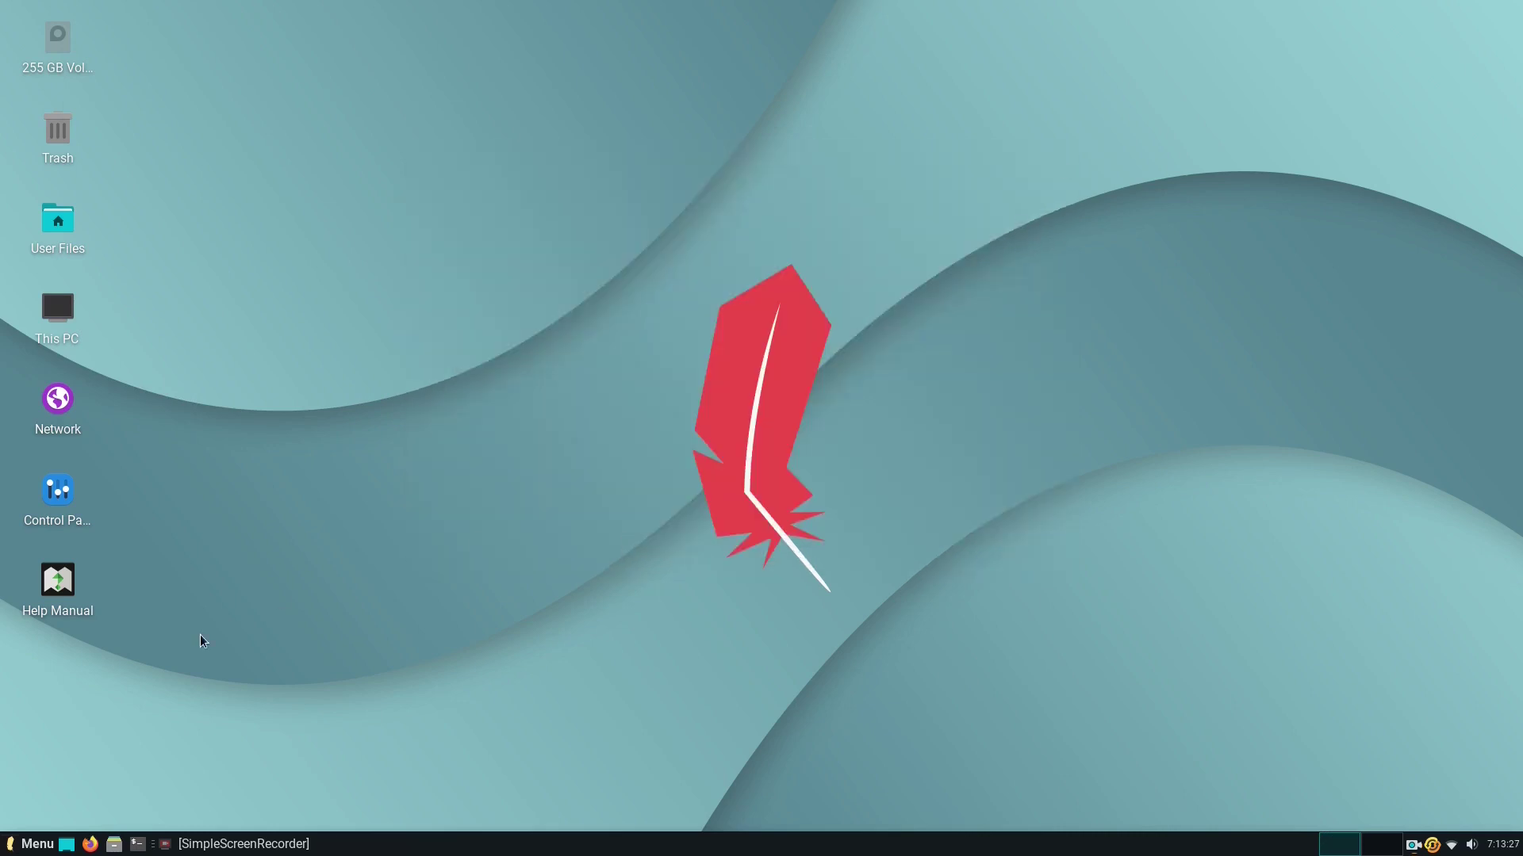
left_click(116, 842)
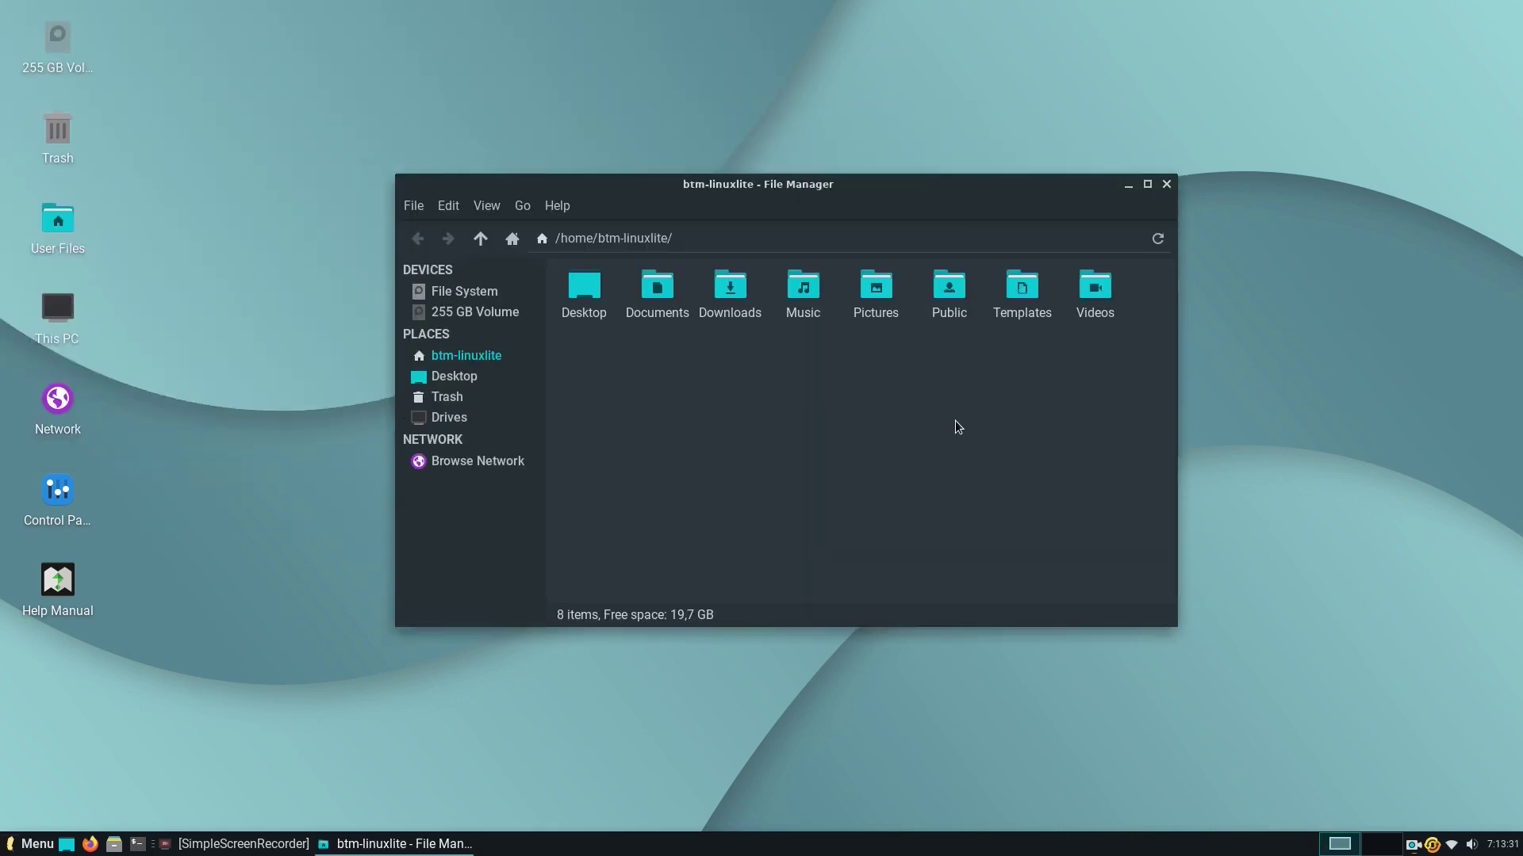
Close the file manager, briefly open Firefox with a new tab, then close the browser.
left_click(1166, 184)
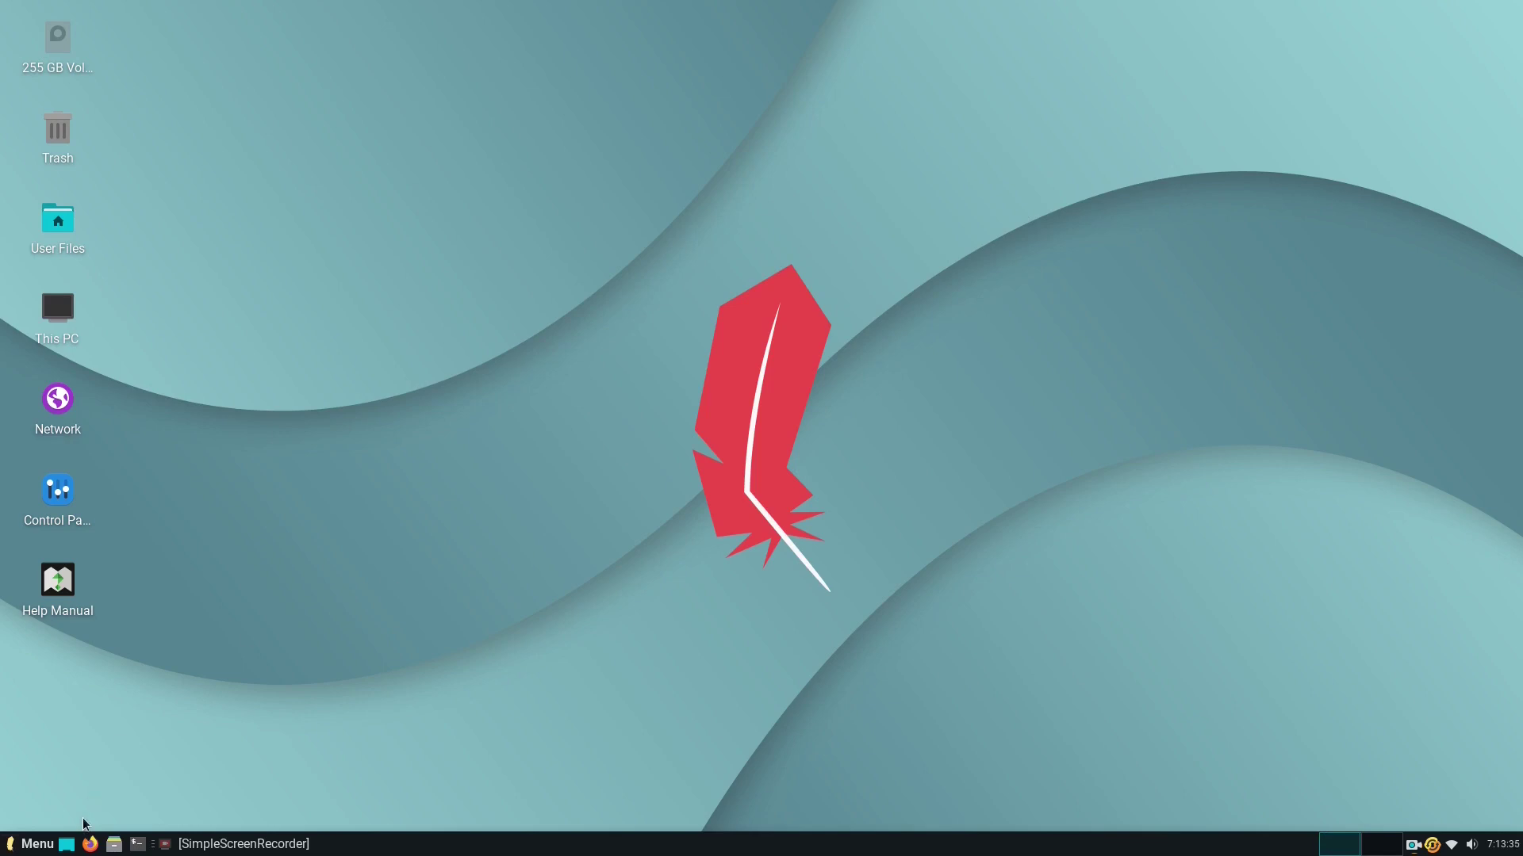
left_click(90, 844)
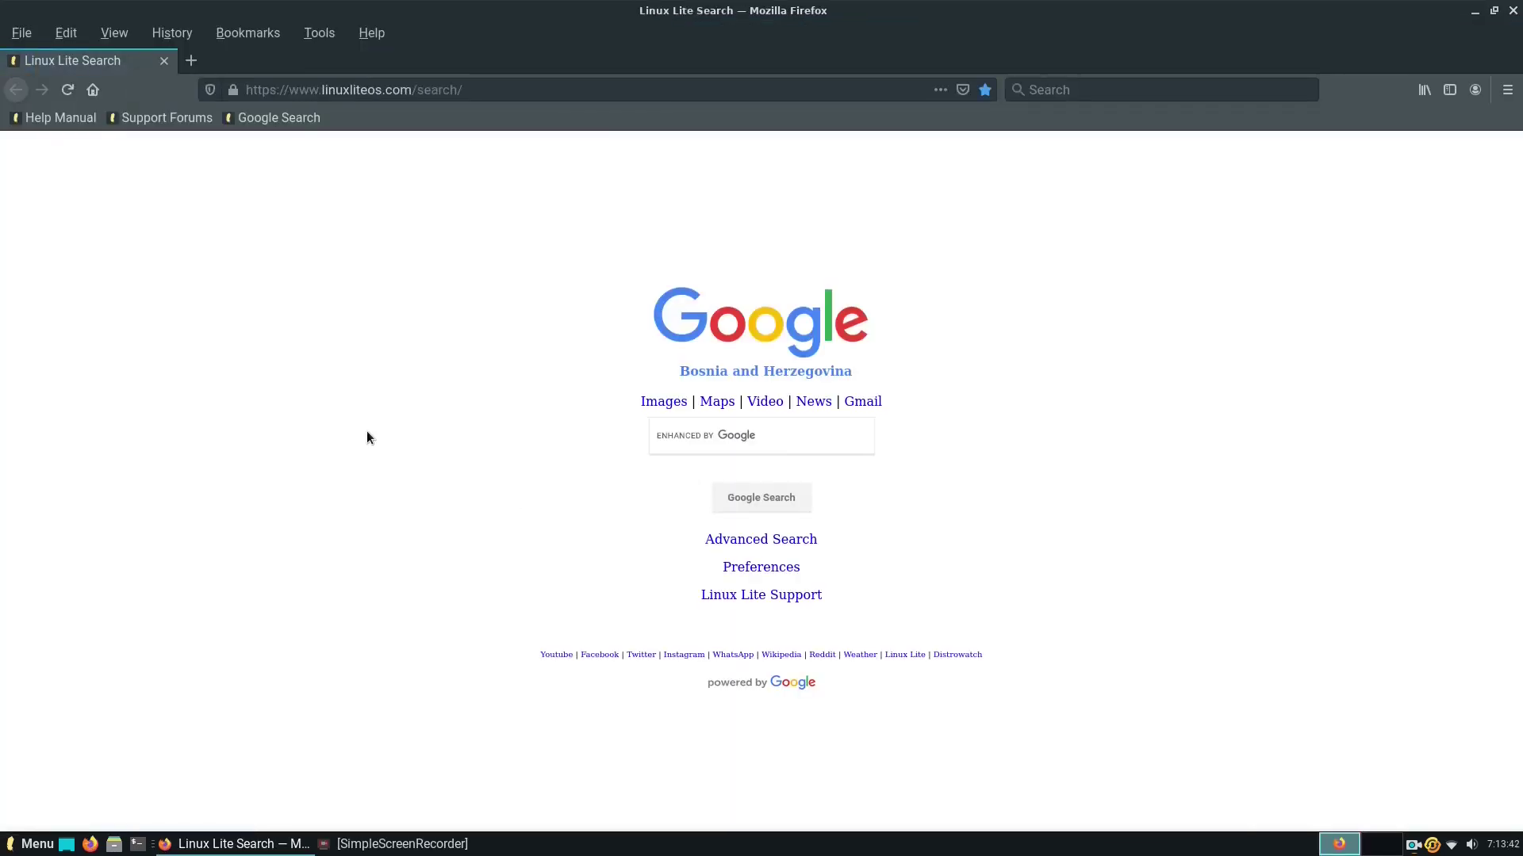
left_click(191, 61)
left_click(164, 60)
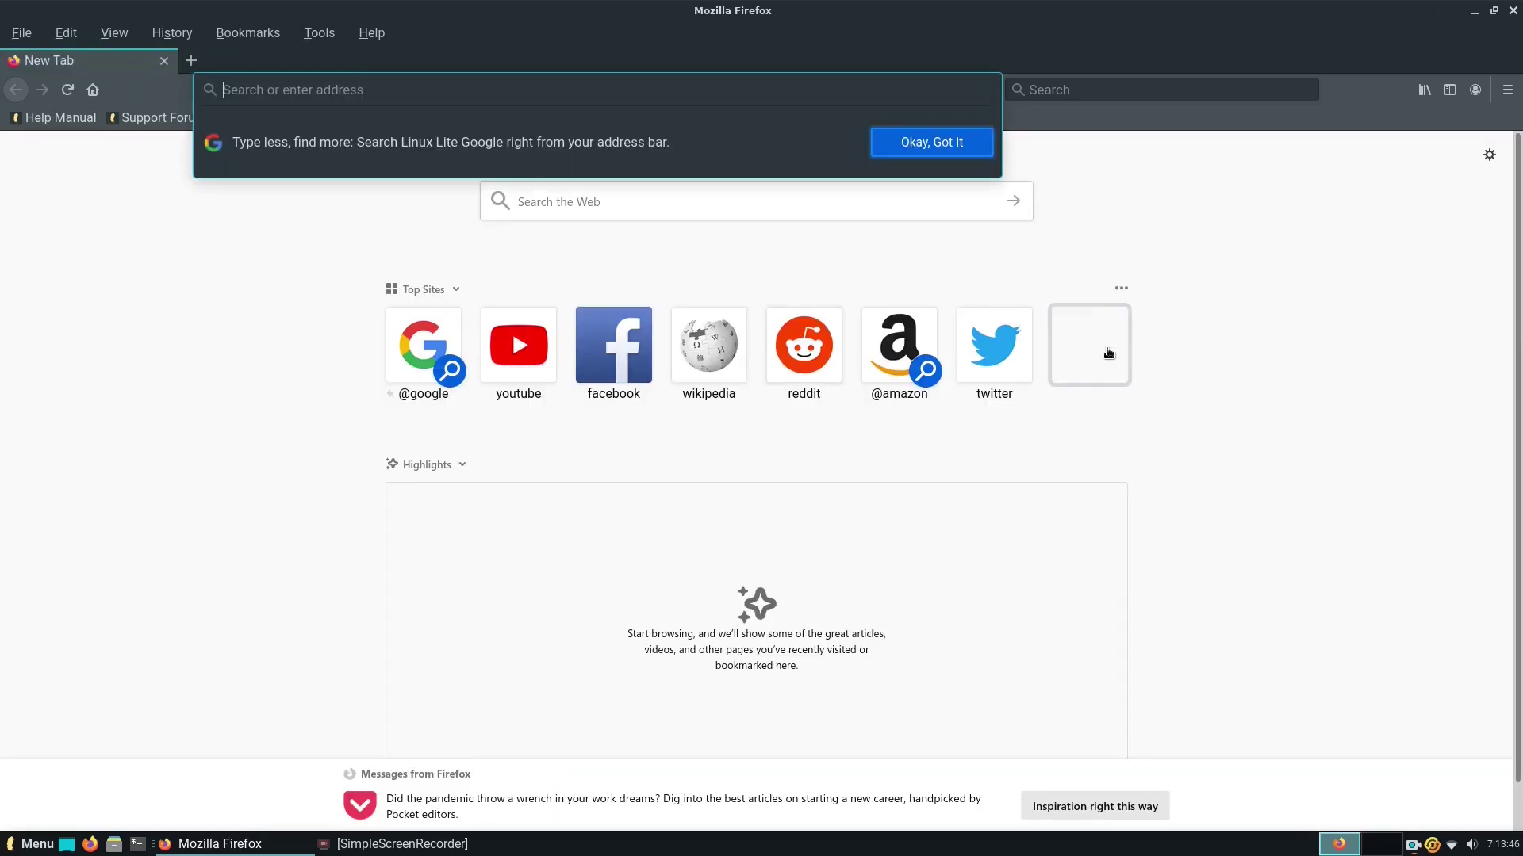
left_click(1513, 10)
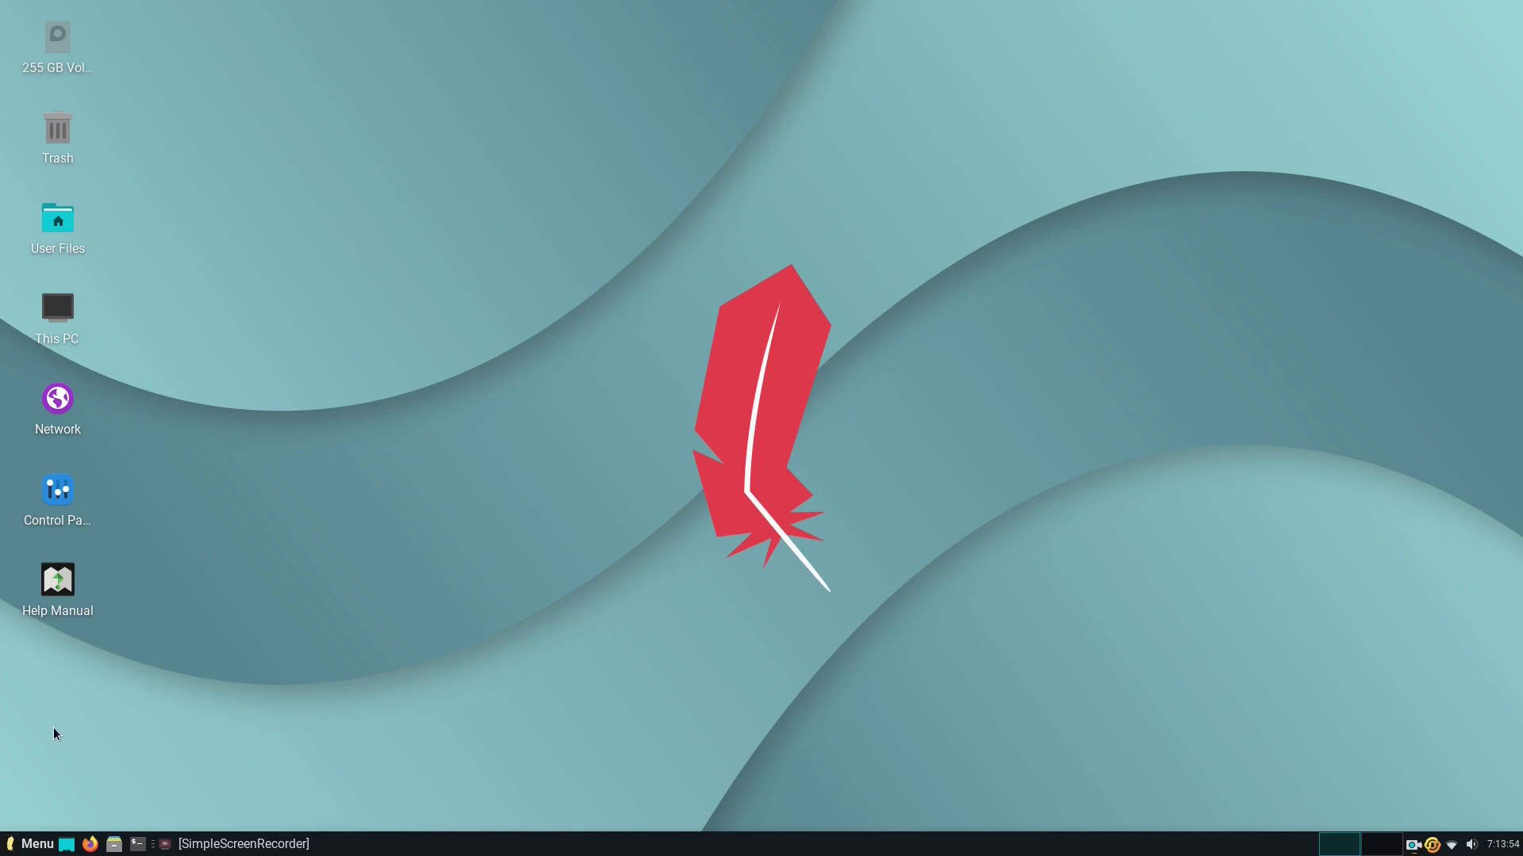
Browse the Whisker Menu categories, from Recently Used and All through My Computer to System.
left_click(23, 842)
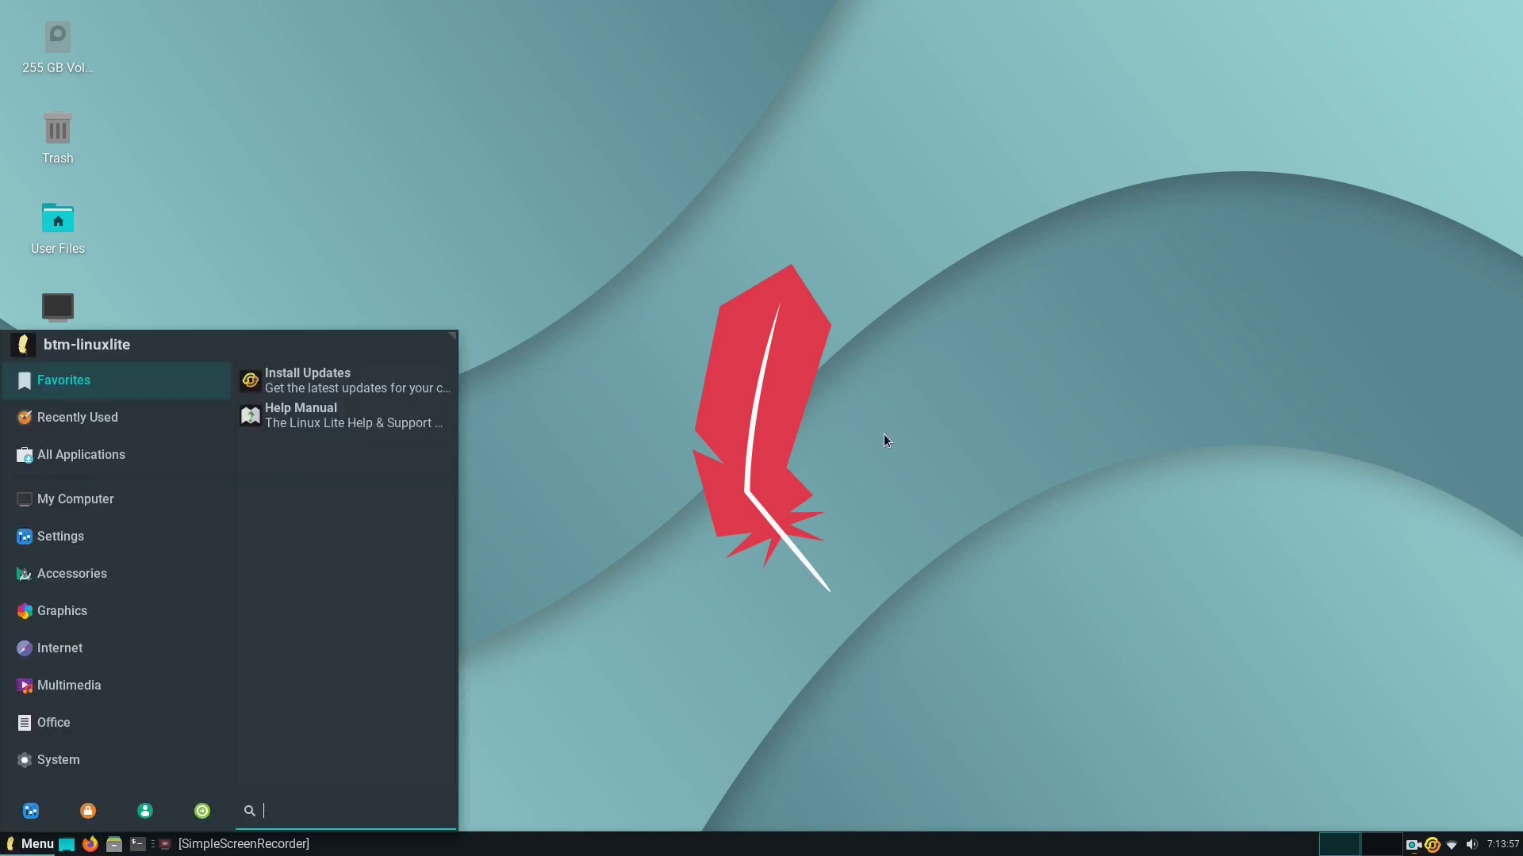
left_click(77, 418)
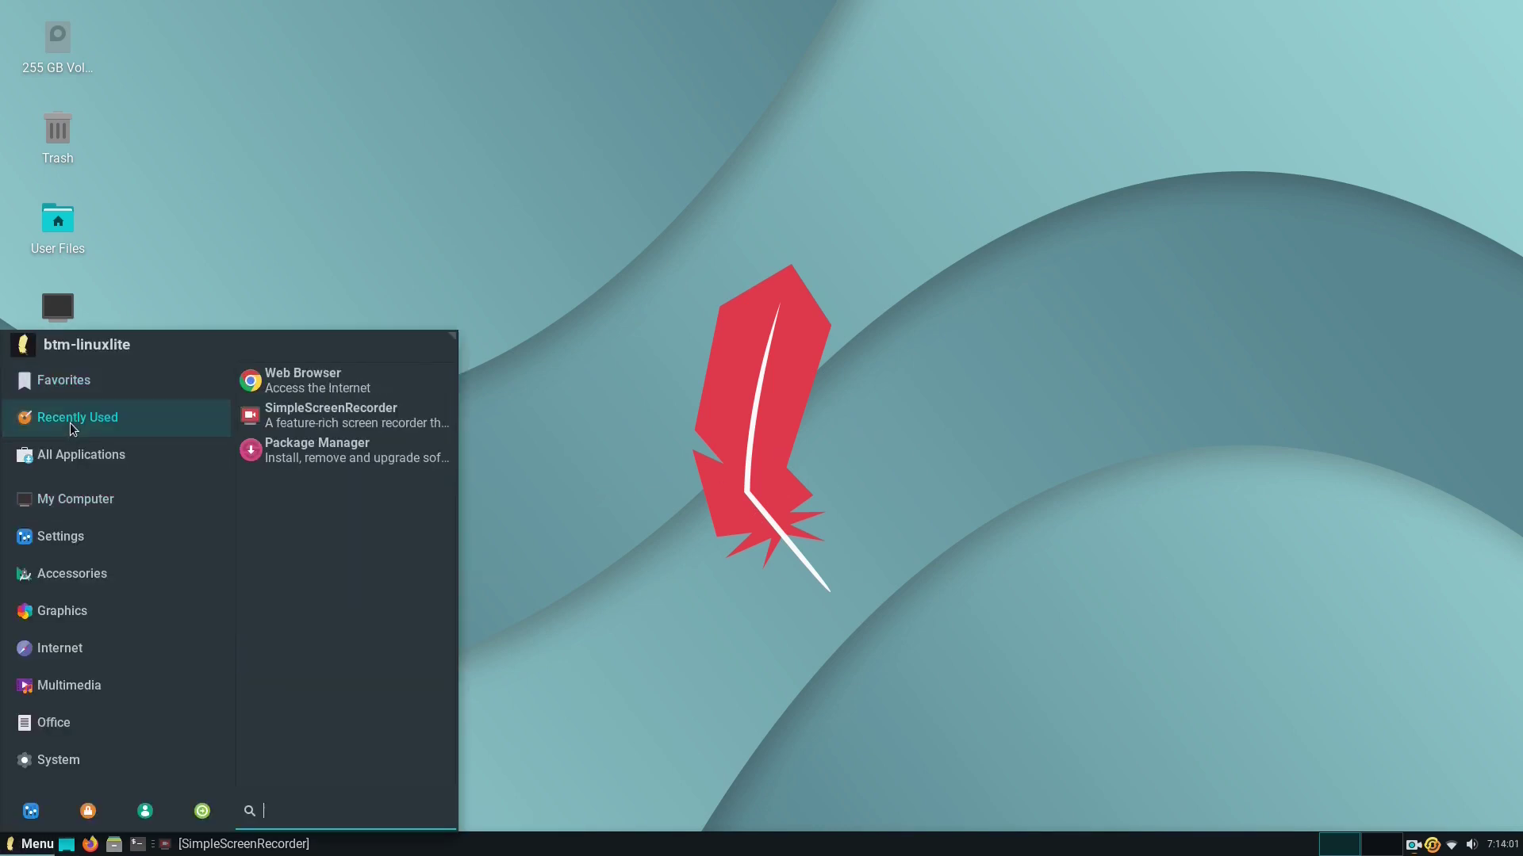
left_click(79, 454)
left_click(35, 502)
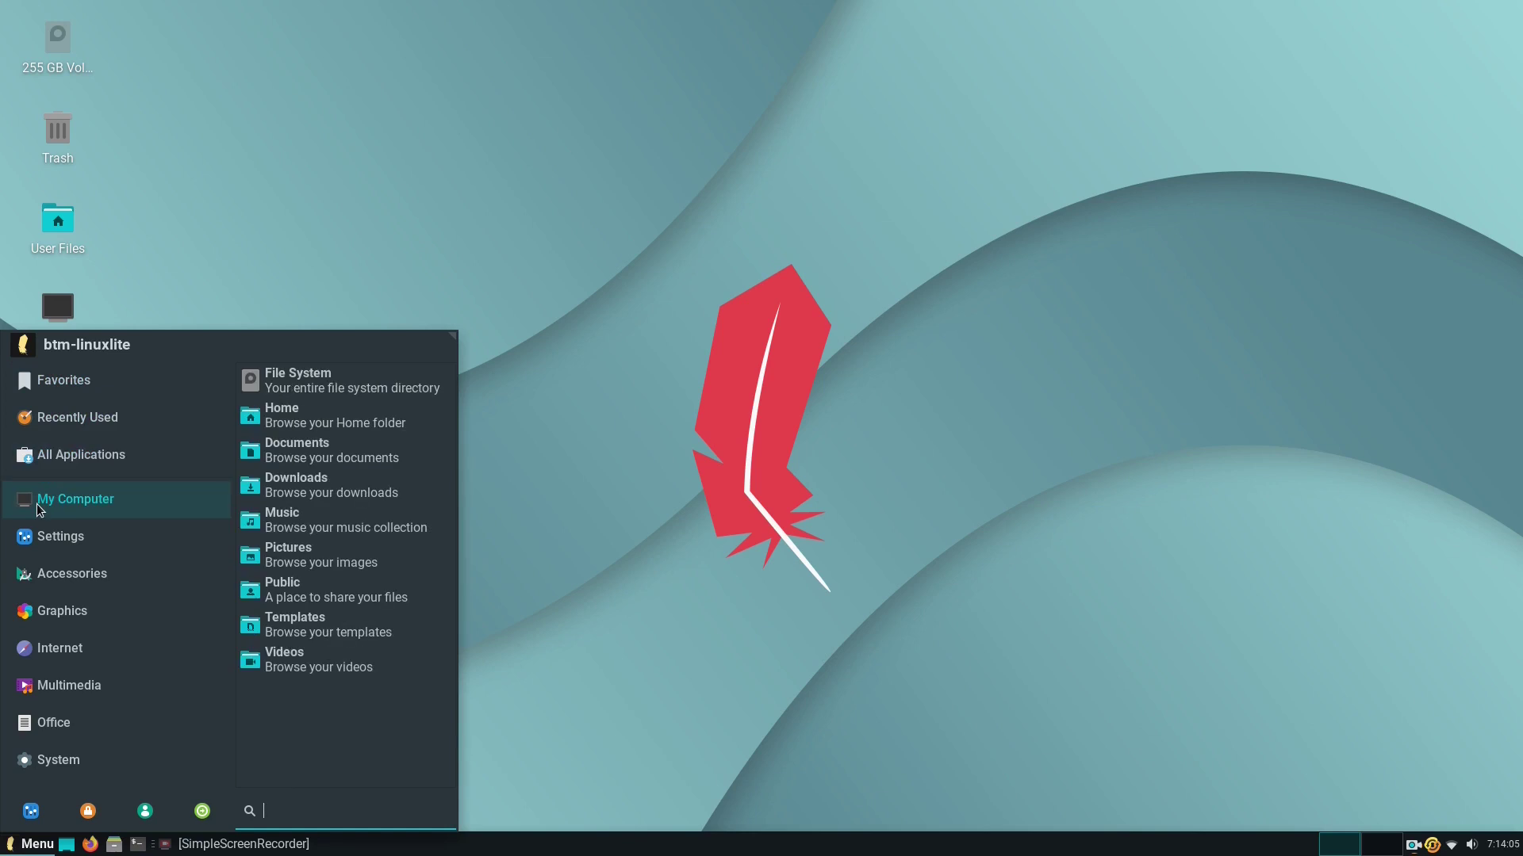
left_click(45, 537)
left_click(45, 574)
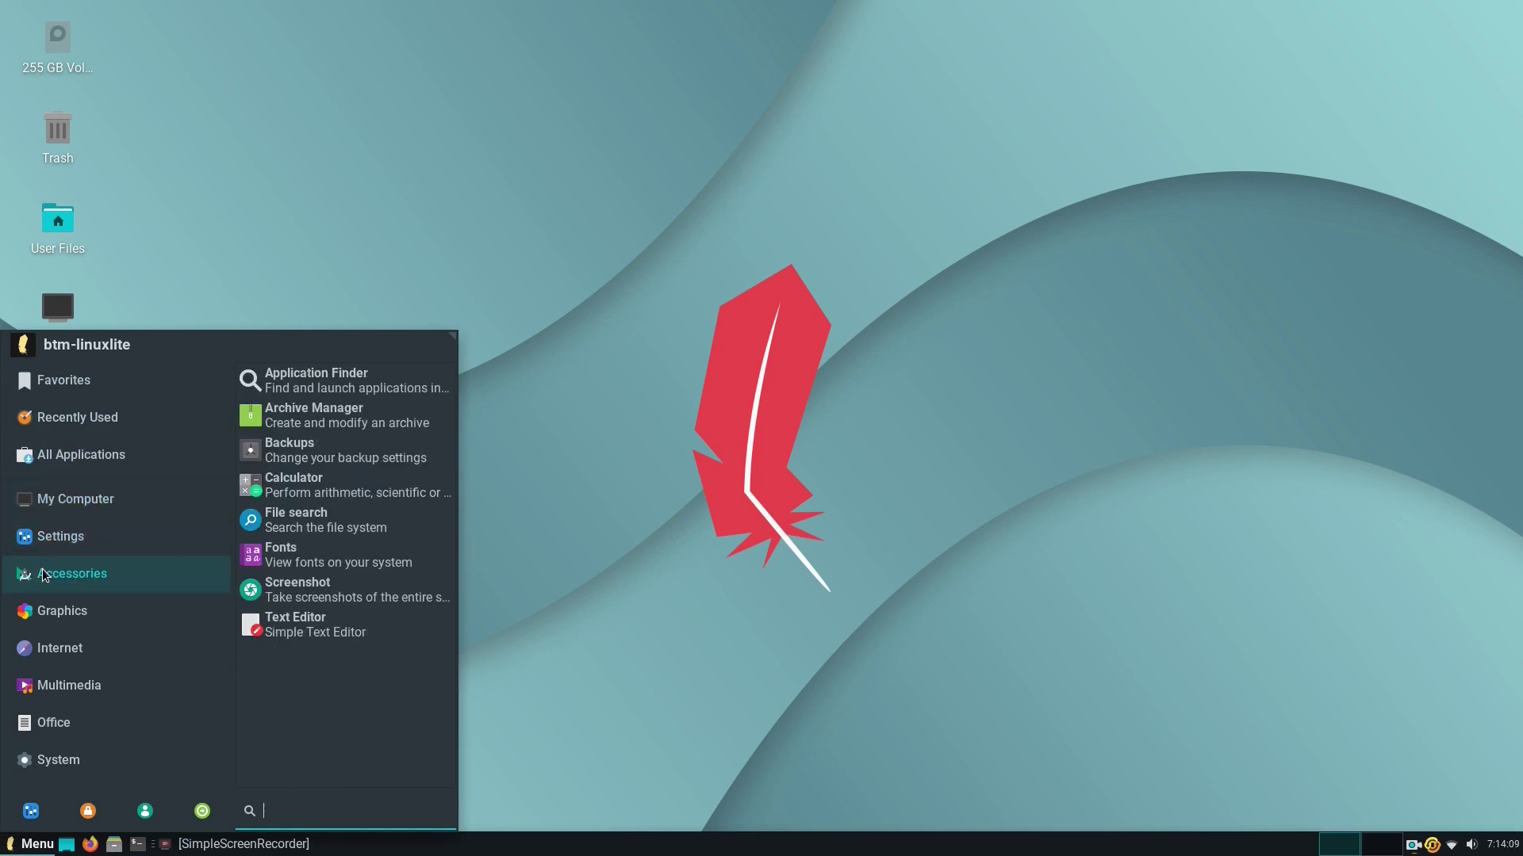
left_click(40, 598)
left_click(61, 649)
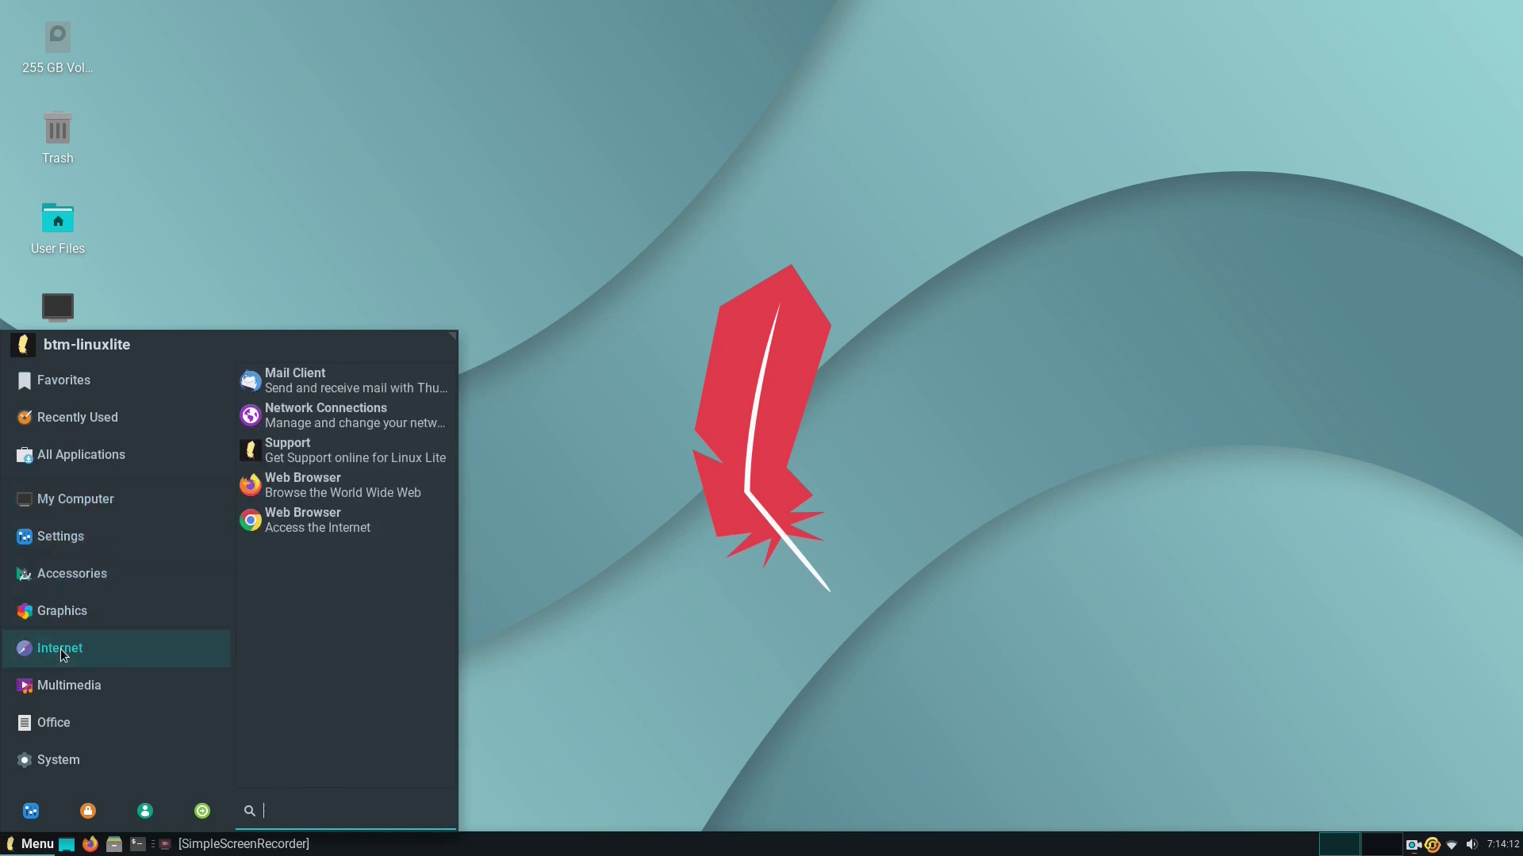
left_click(55, 687)
left_click(51, 726)
left_click(56, 763)
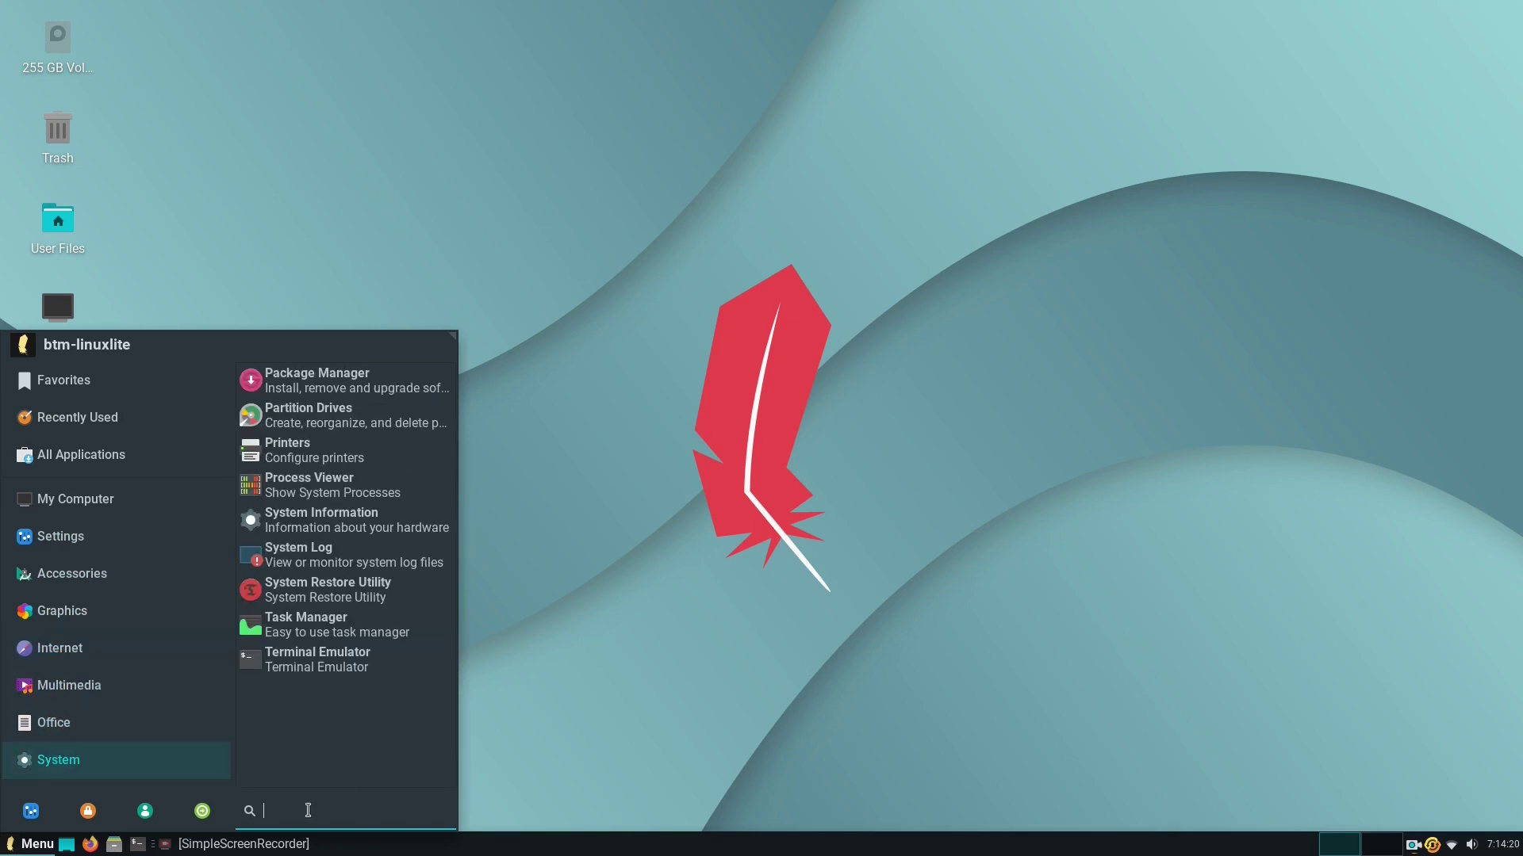
Search the menu for 'firef' and launch the Web Browser result.
type("firef")
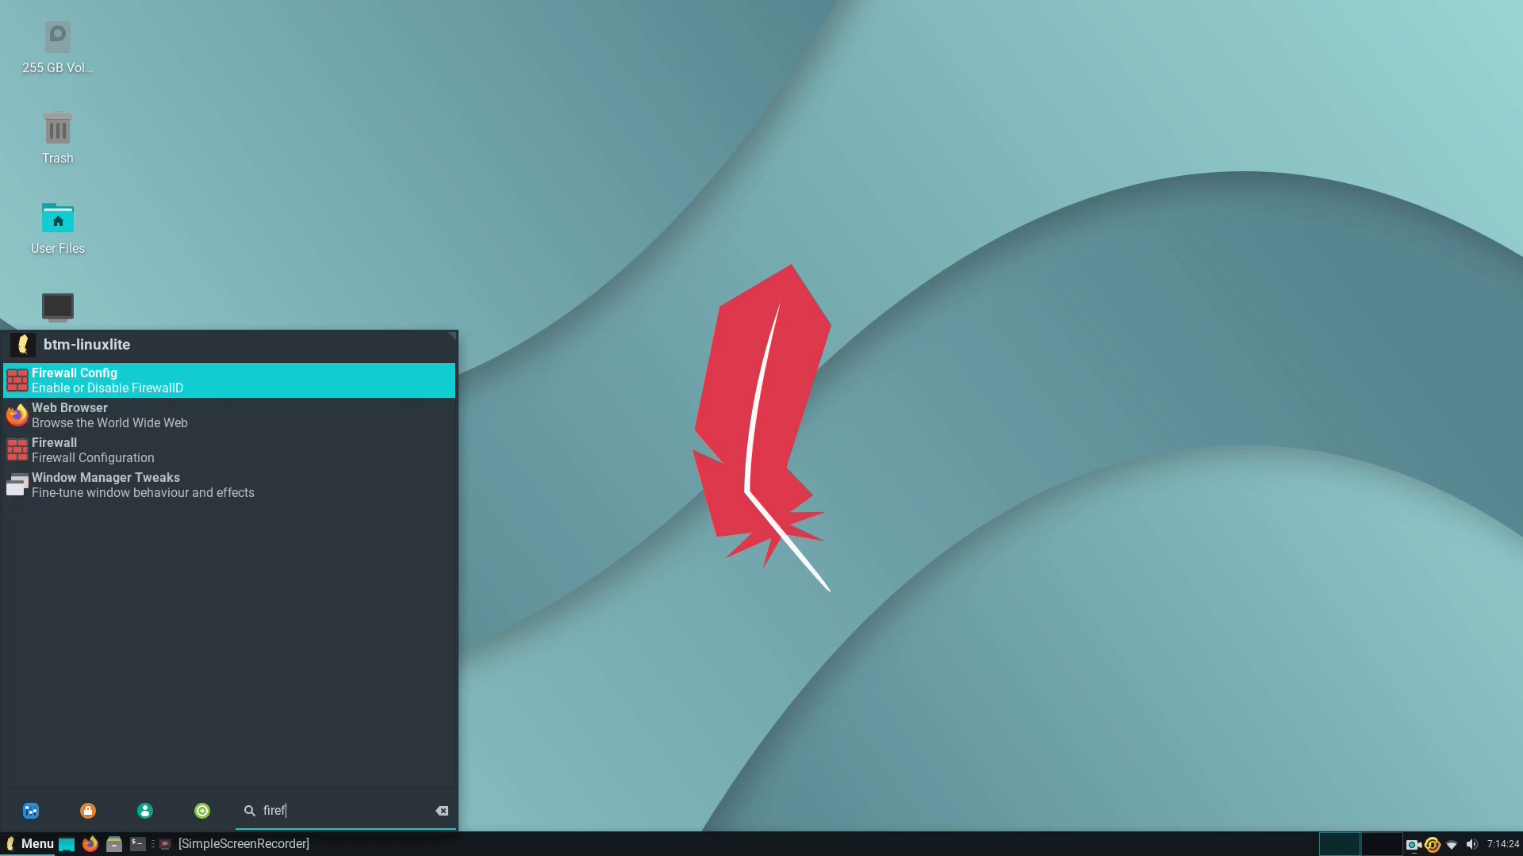
key("Down")
key("Return")
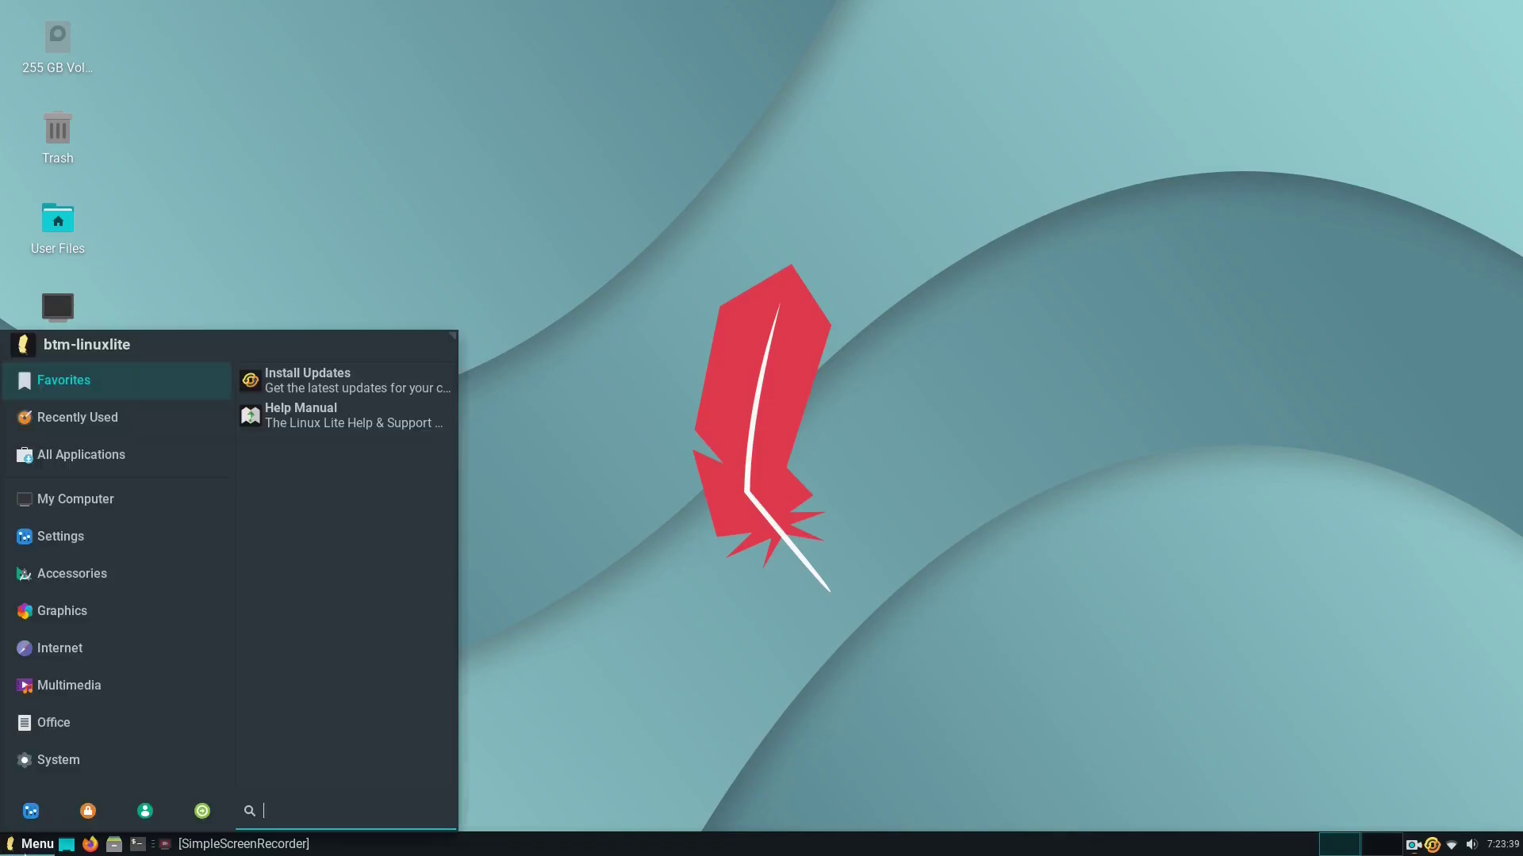
Launch LibreOffice Writer from the Office category and scroll through its font name list.
left_click(61, 735)
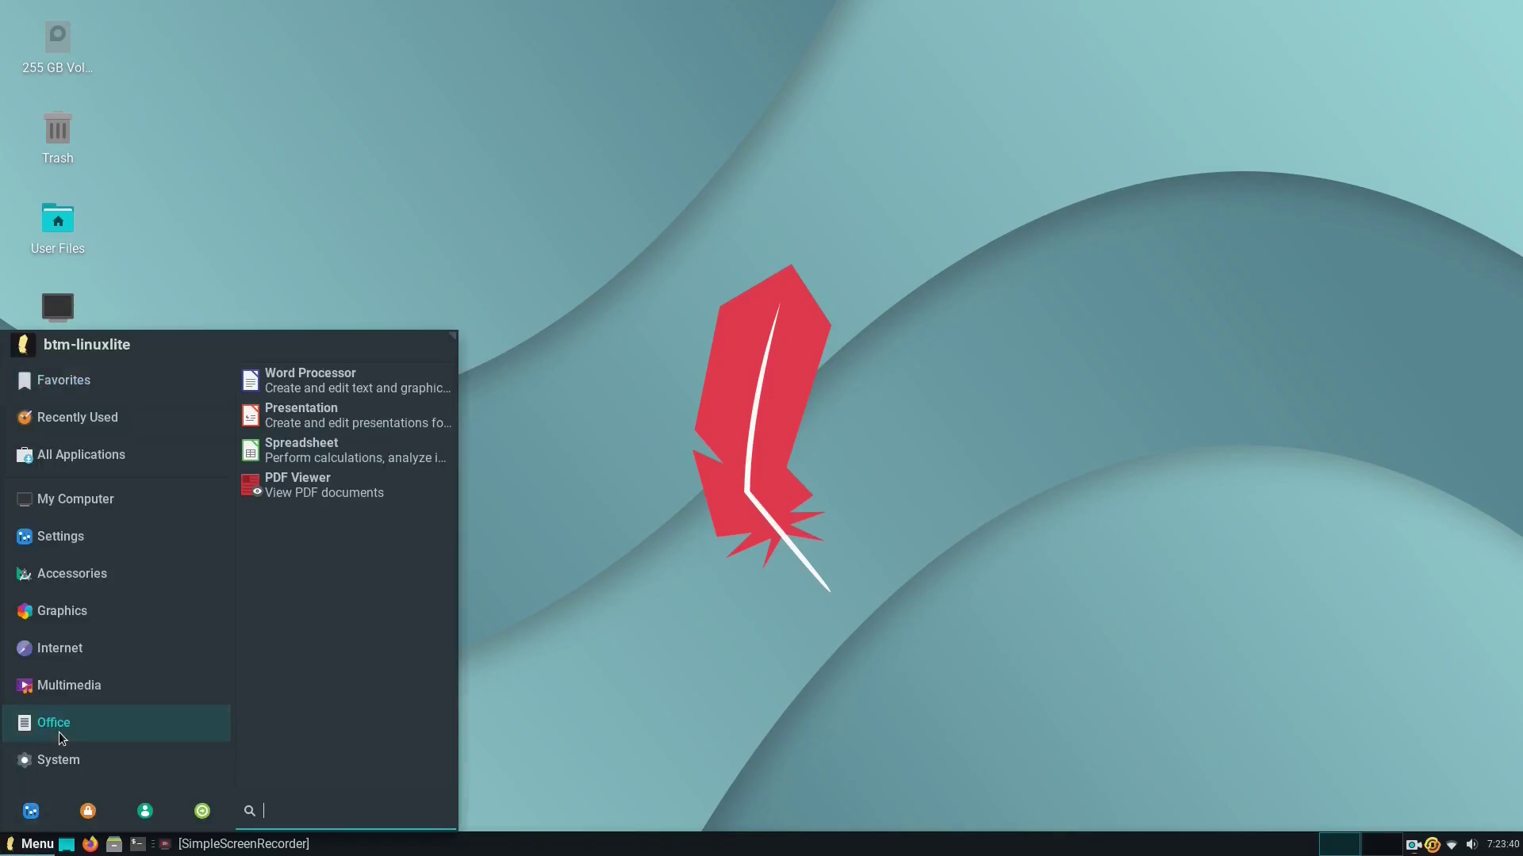
left_click(317, 381)
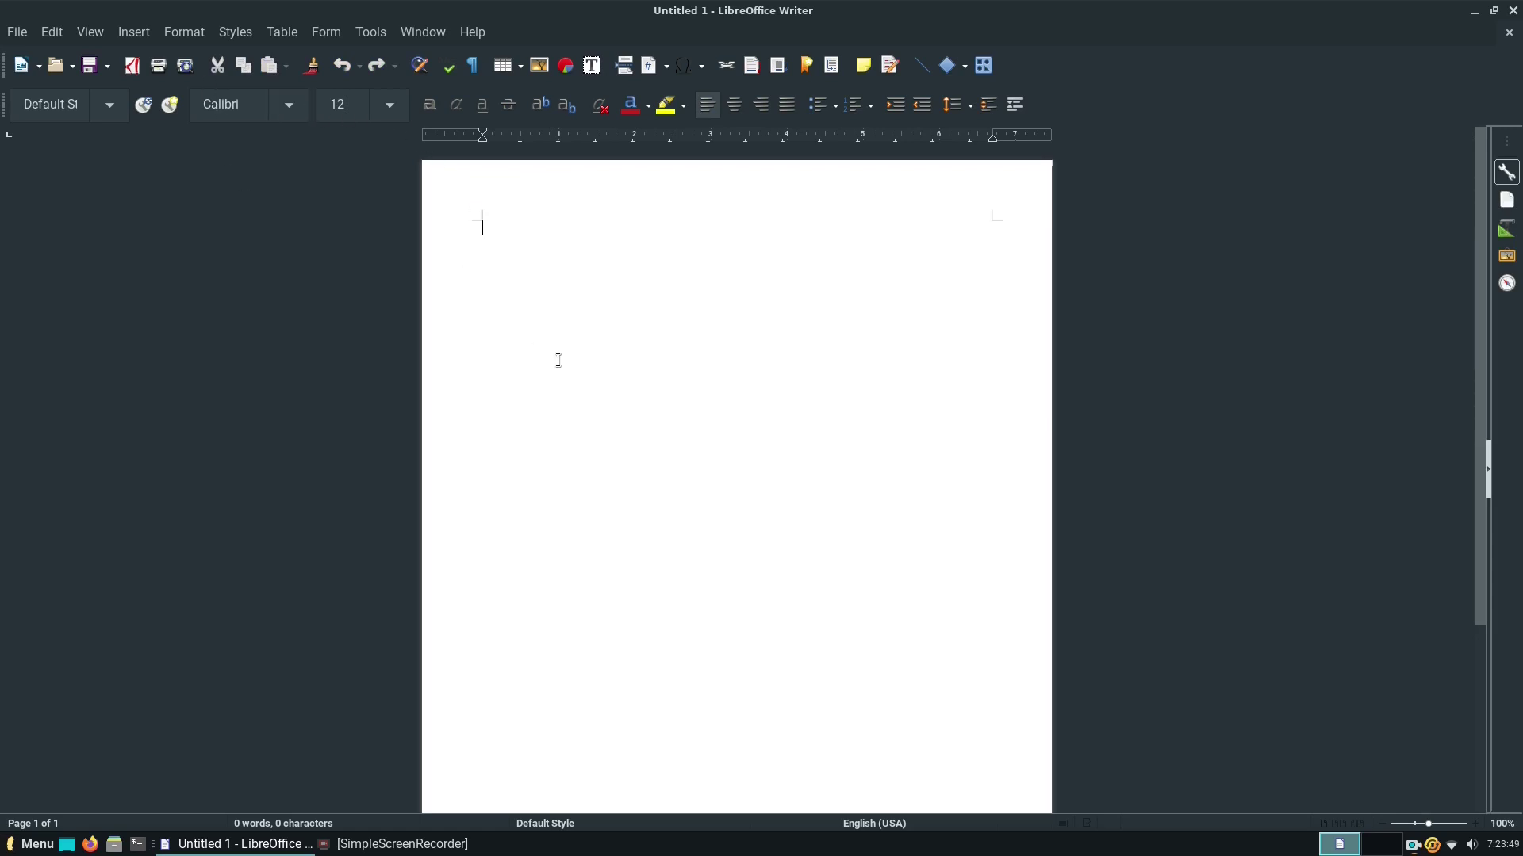
left_click(293, 102)
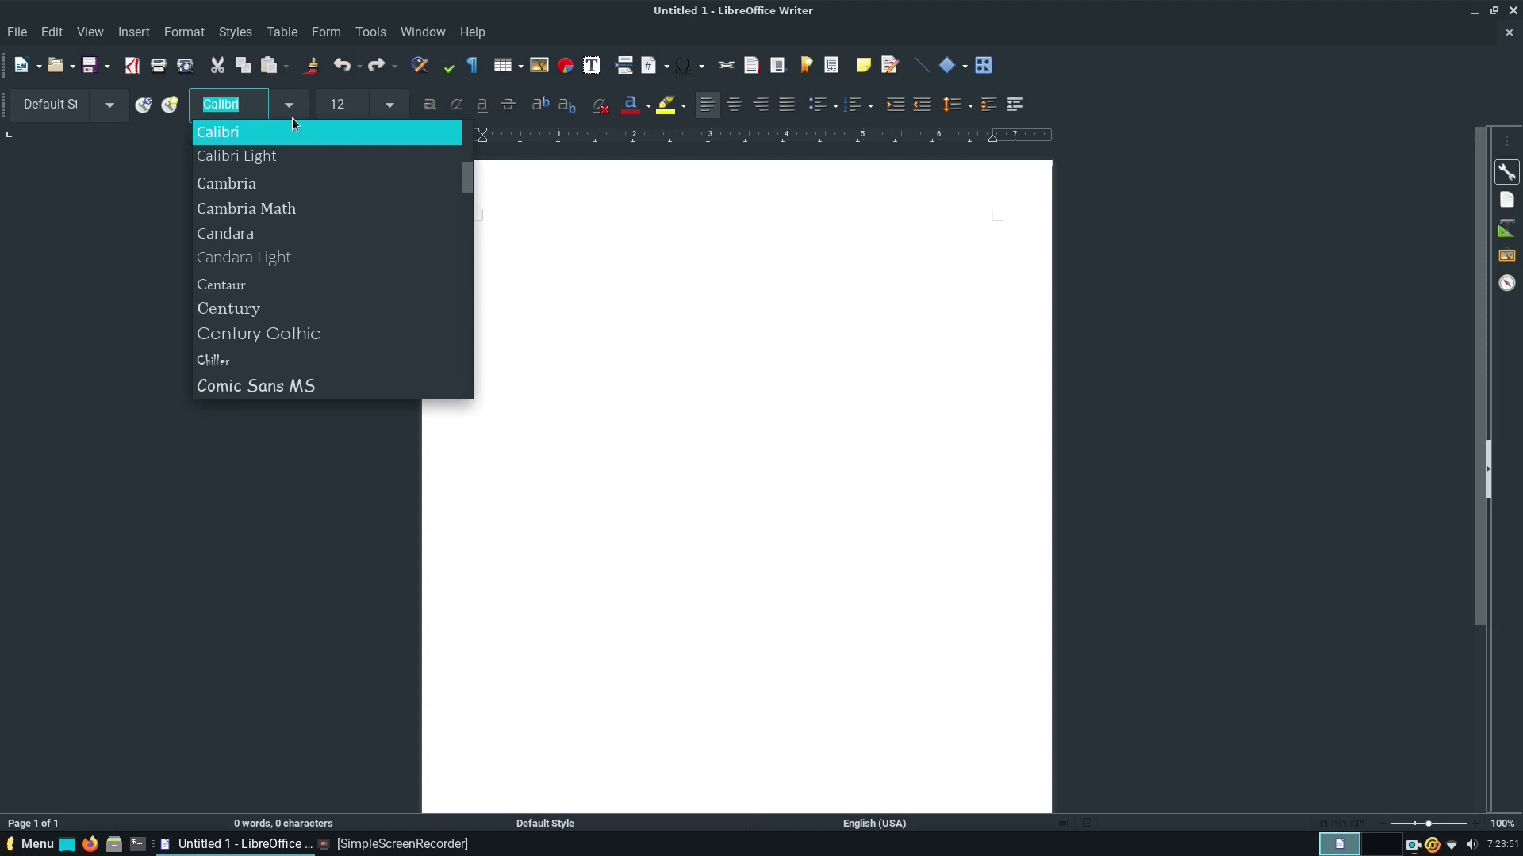
scroll(320, 340, "up", 10)
scroll(290, 281, "down", 10)
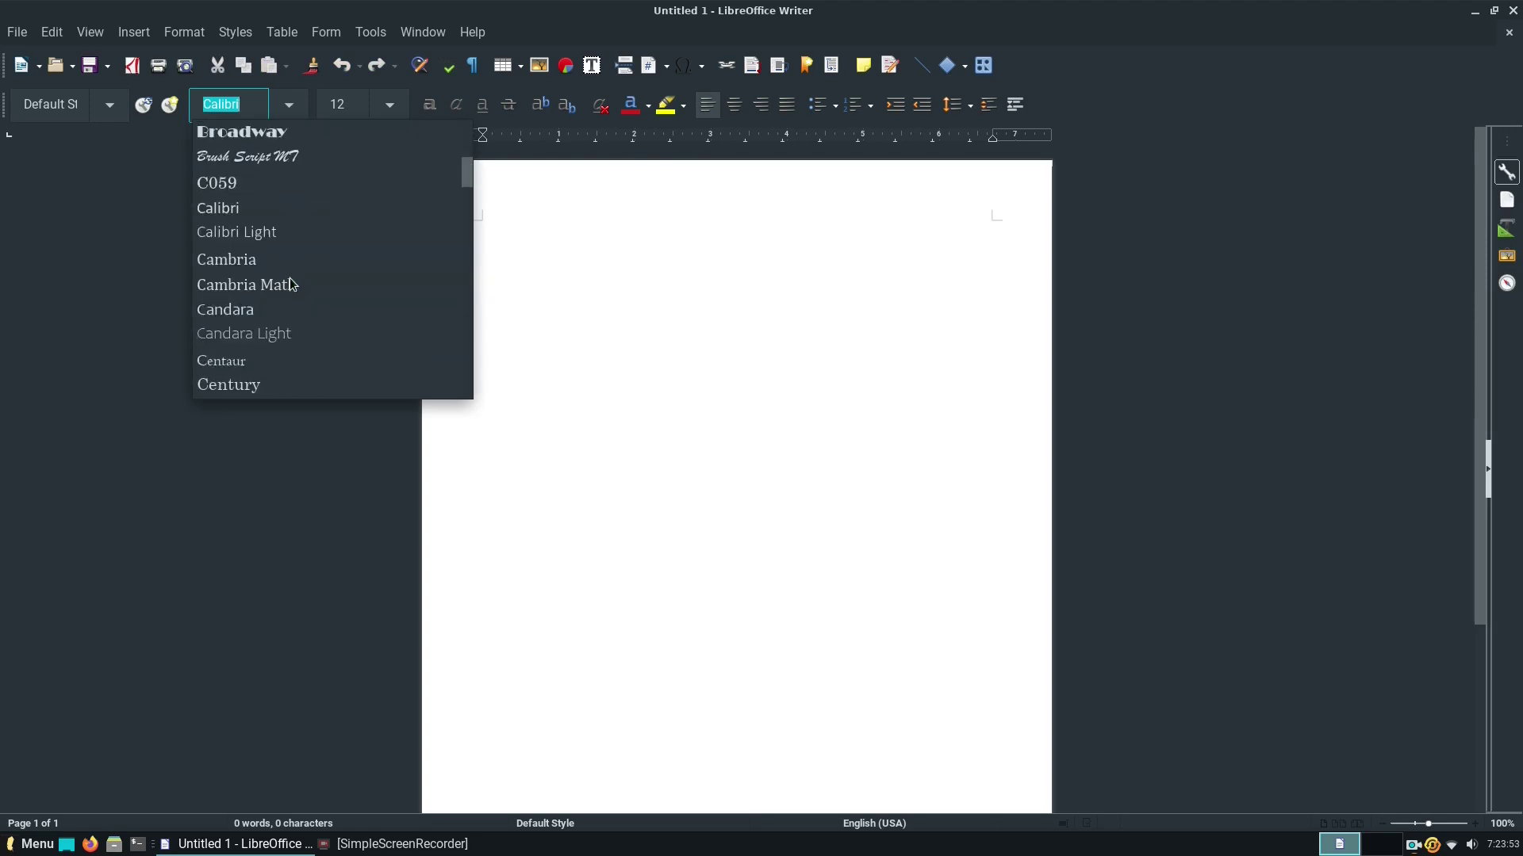
scroll(294, 282, "down", 2)
scroll(295, 282, "up", 2)
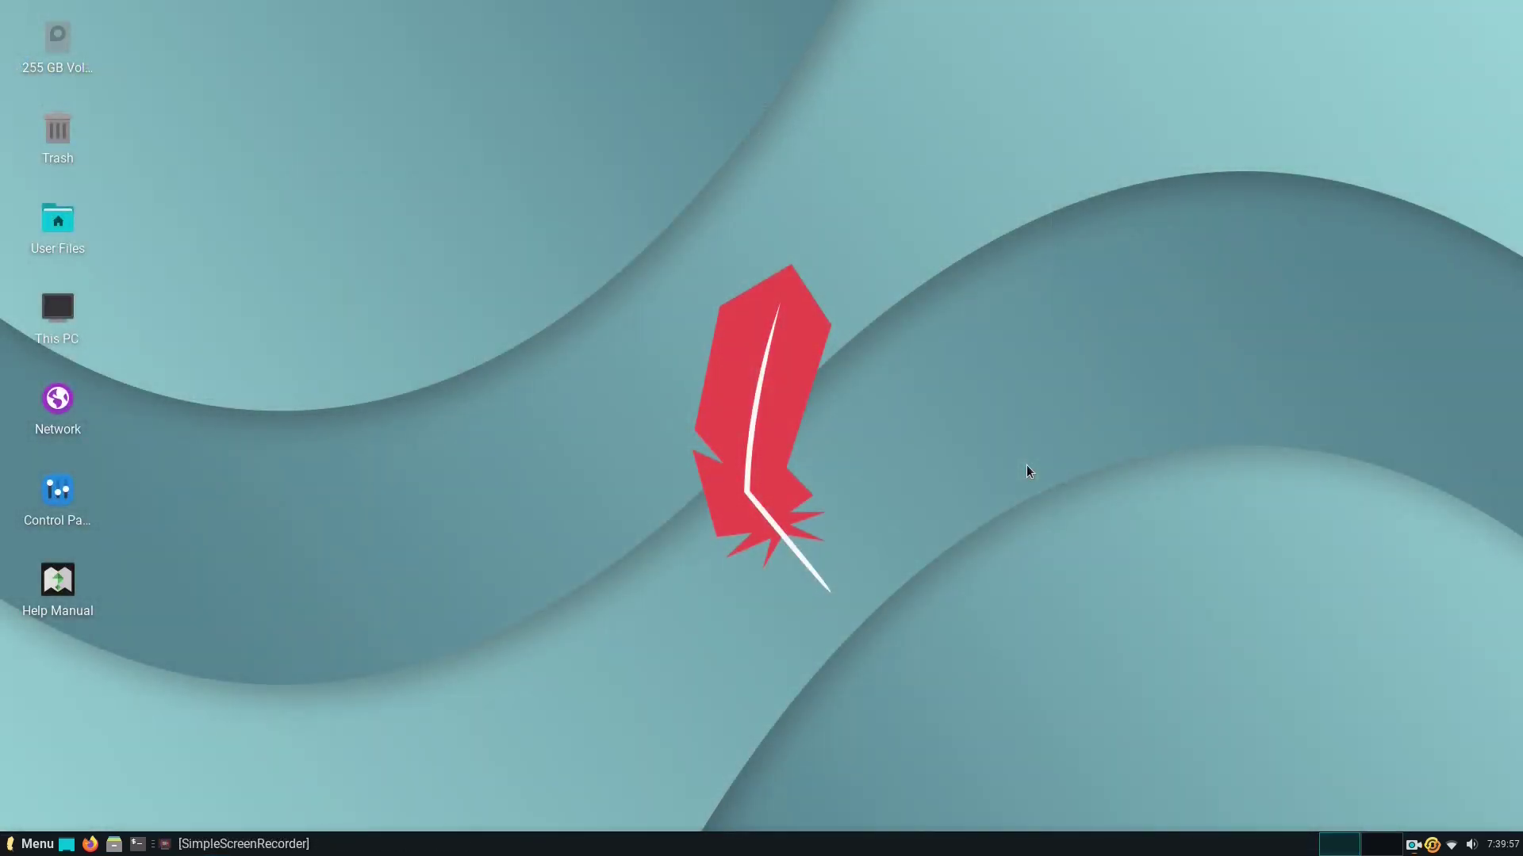
Open Appearance from the desktop Control Panel and browse the Icons theme list.
double_click(49, 503)
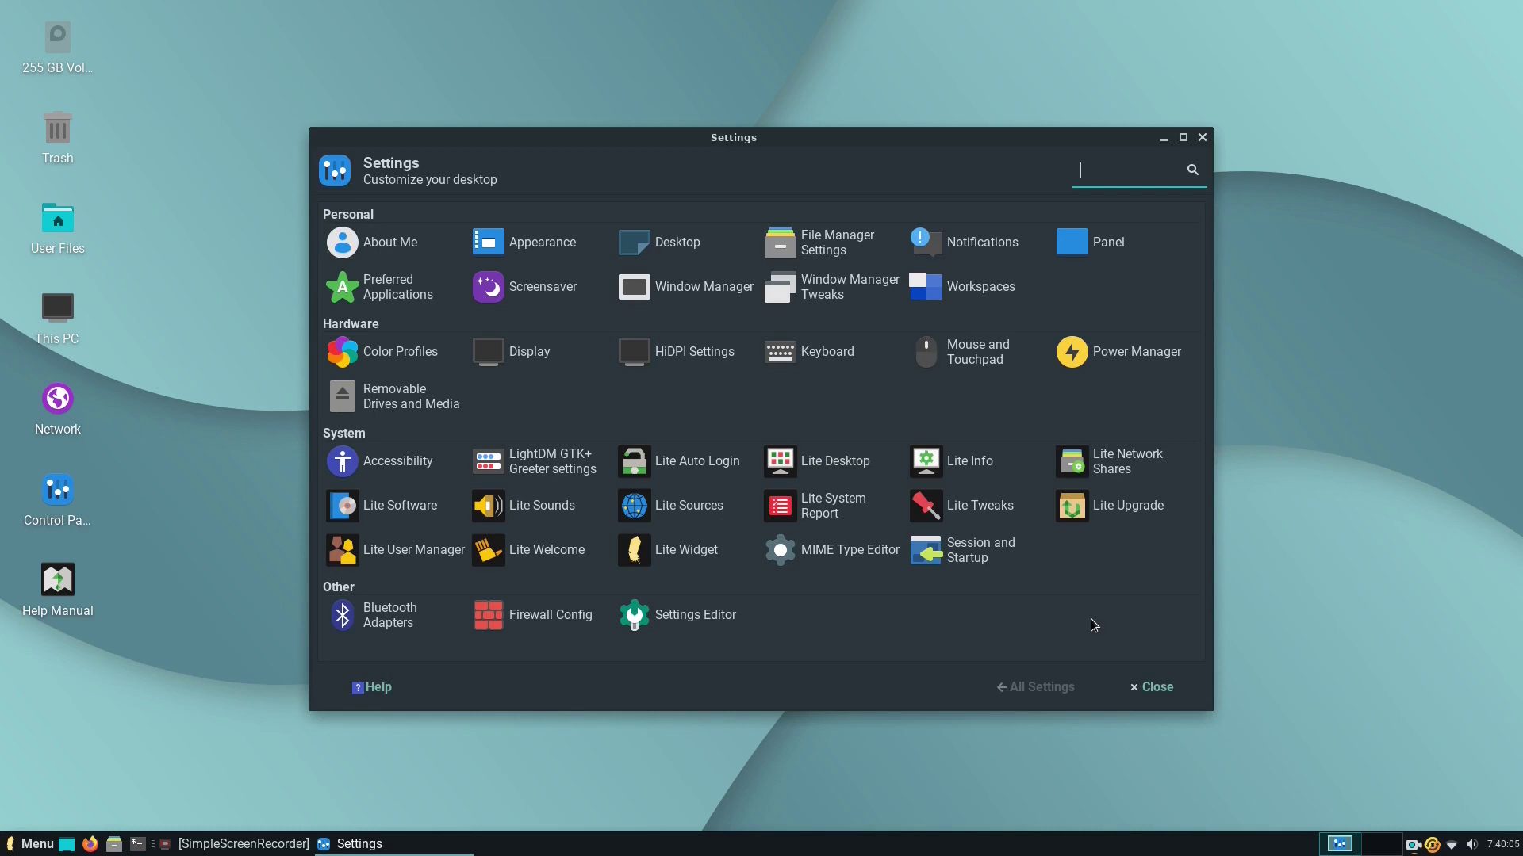
key("Tab")
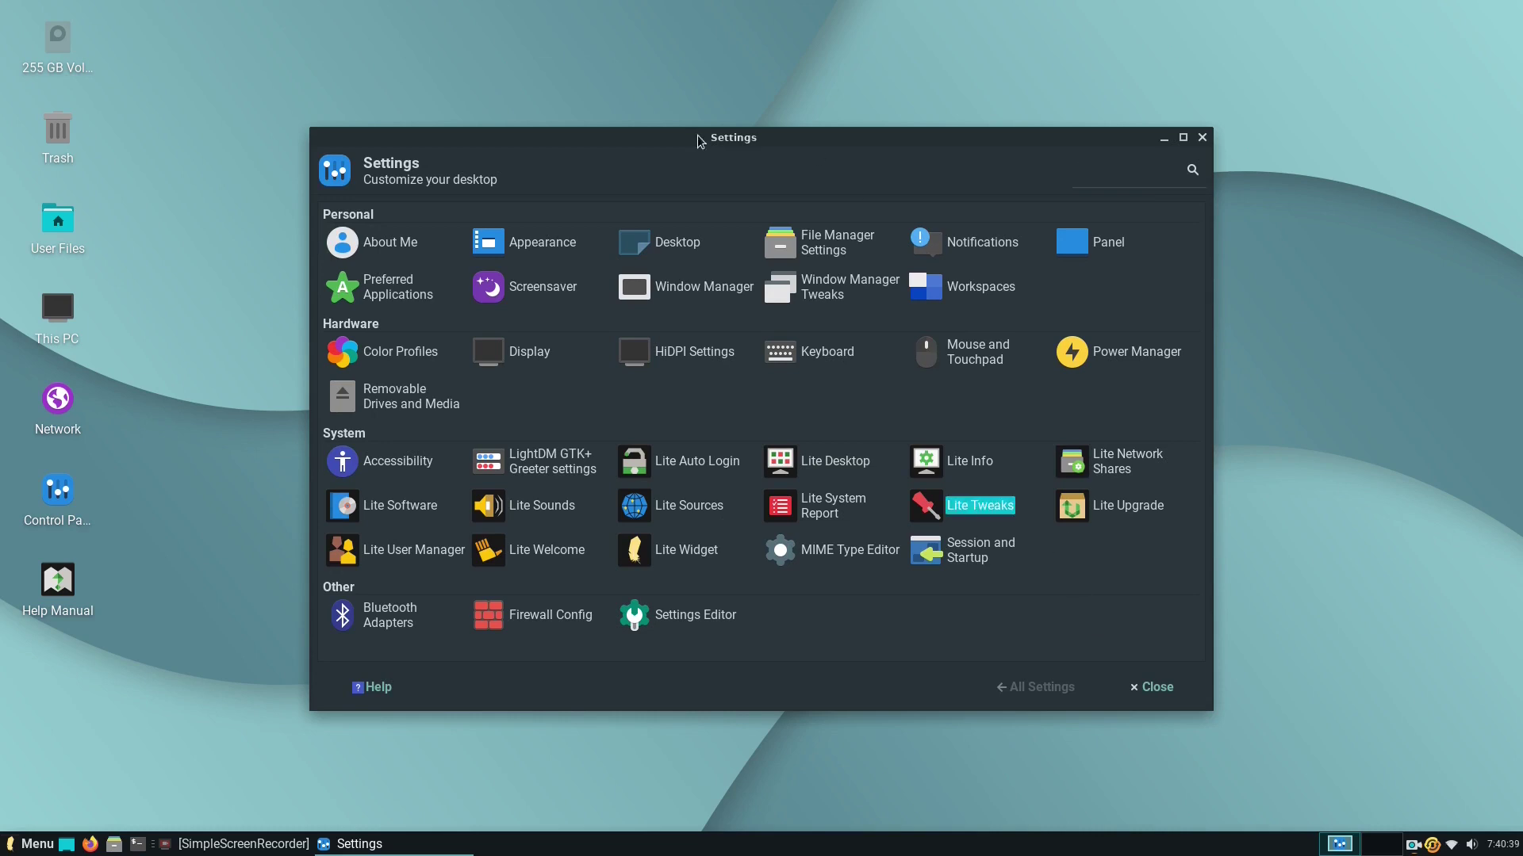
left_click(539, 241)
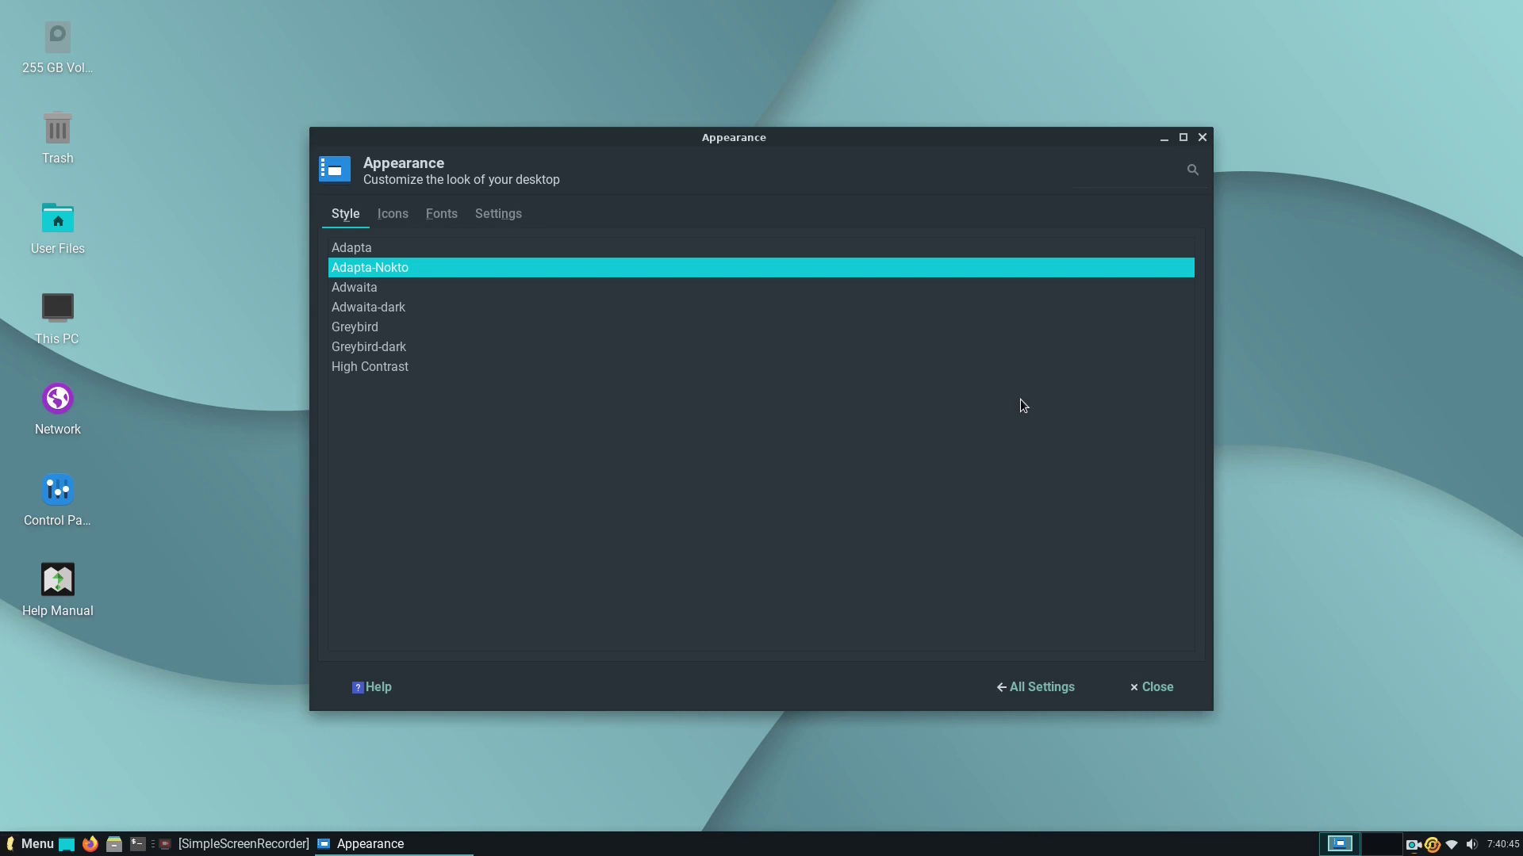
left_click(408, 214)
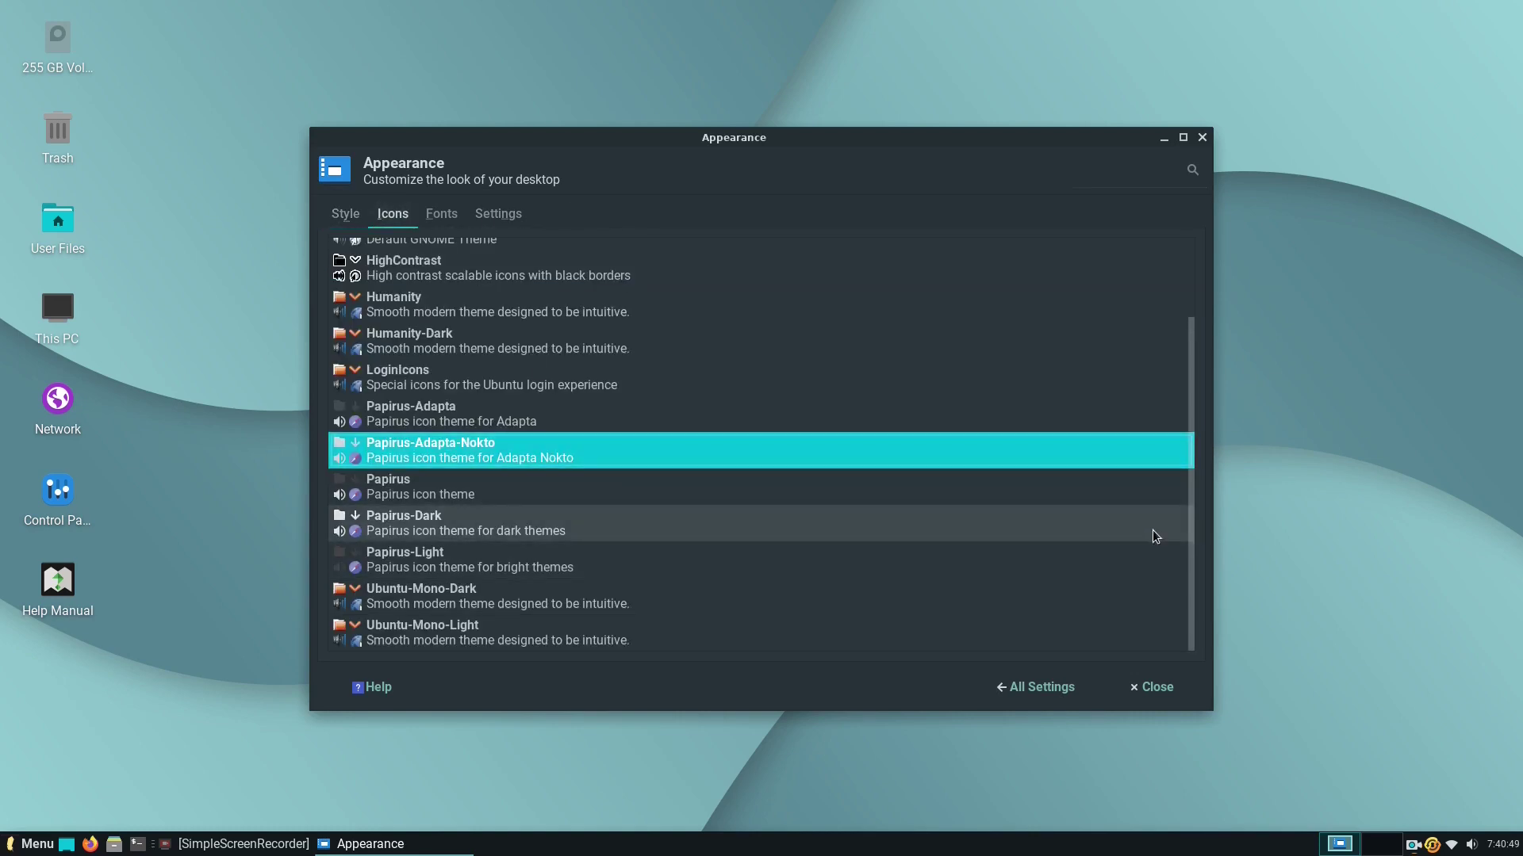
left_click_drag(1185, 563, 1207, 596)
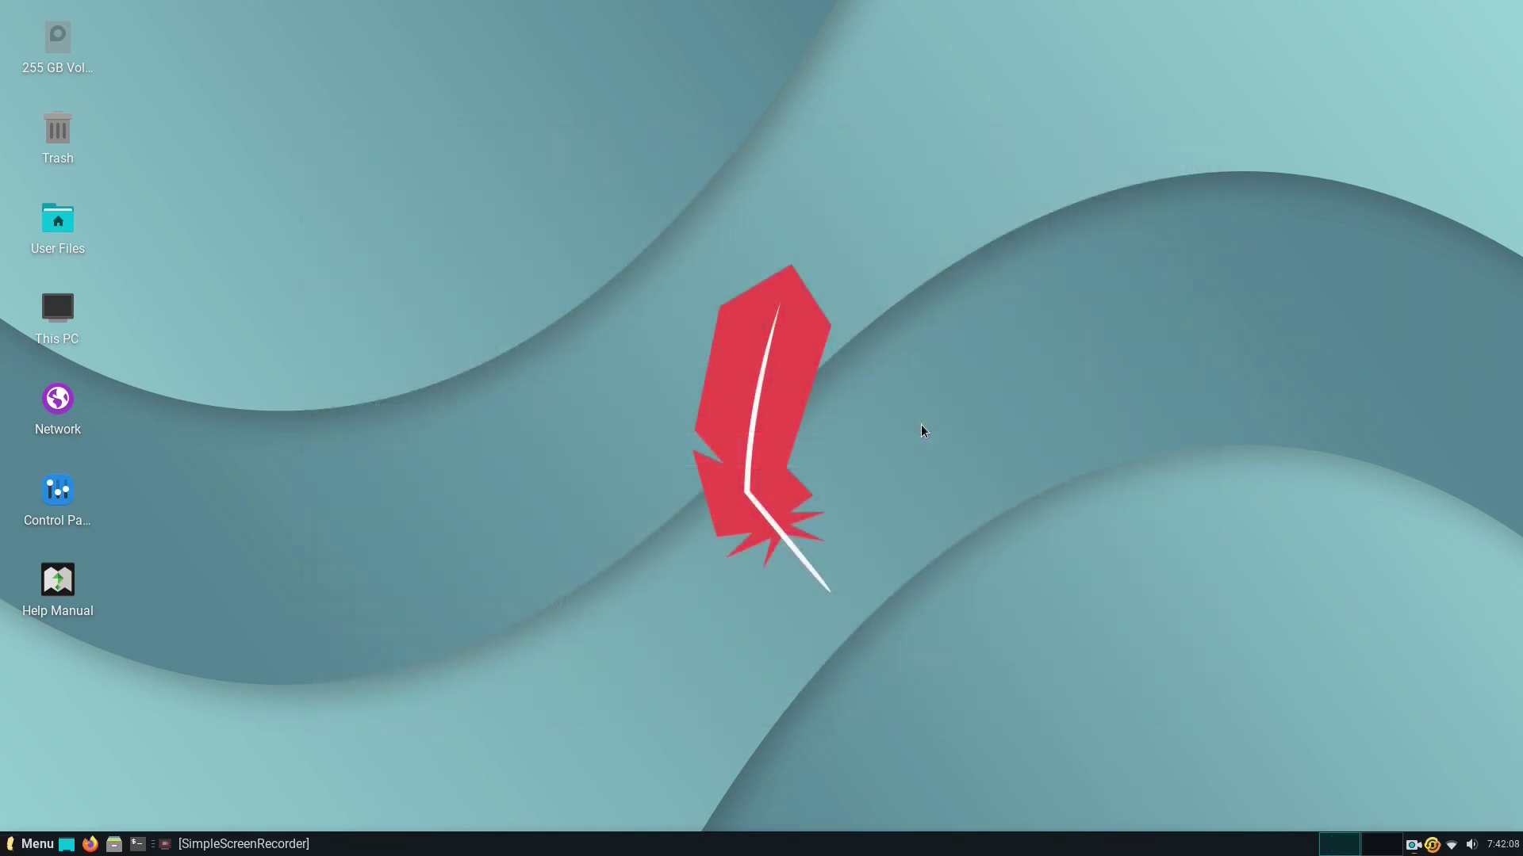
Pick the misty forest photo as the wallpaper in Desktop Settings and close the dialog.
right_click(806, 75)
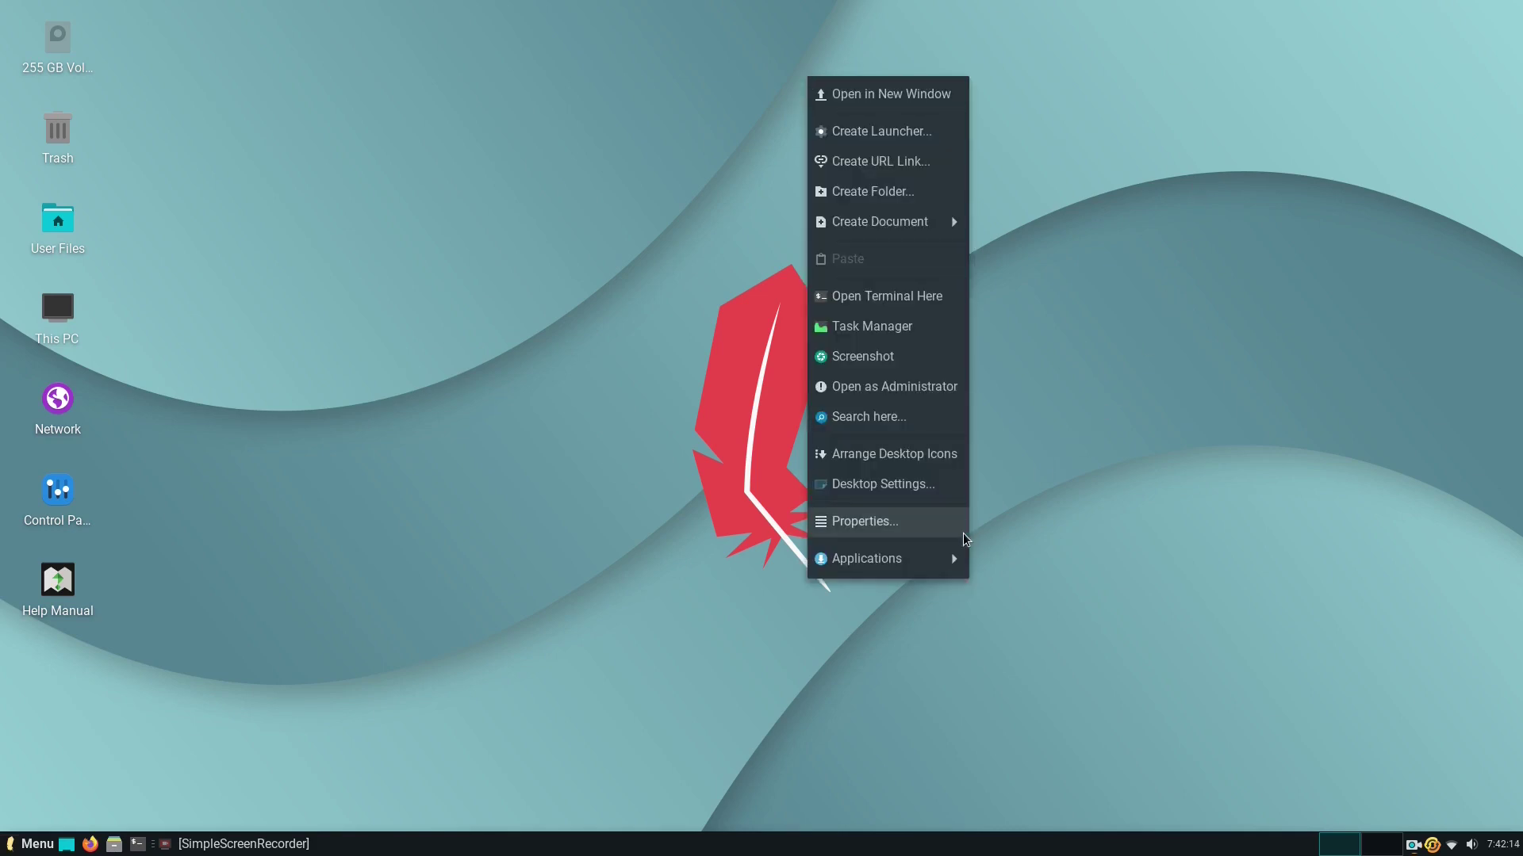
mouse_move(915, 565)
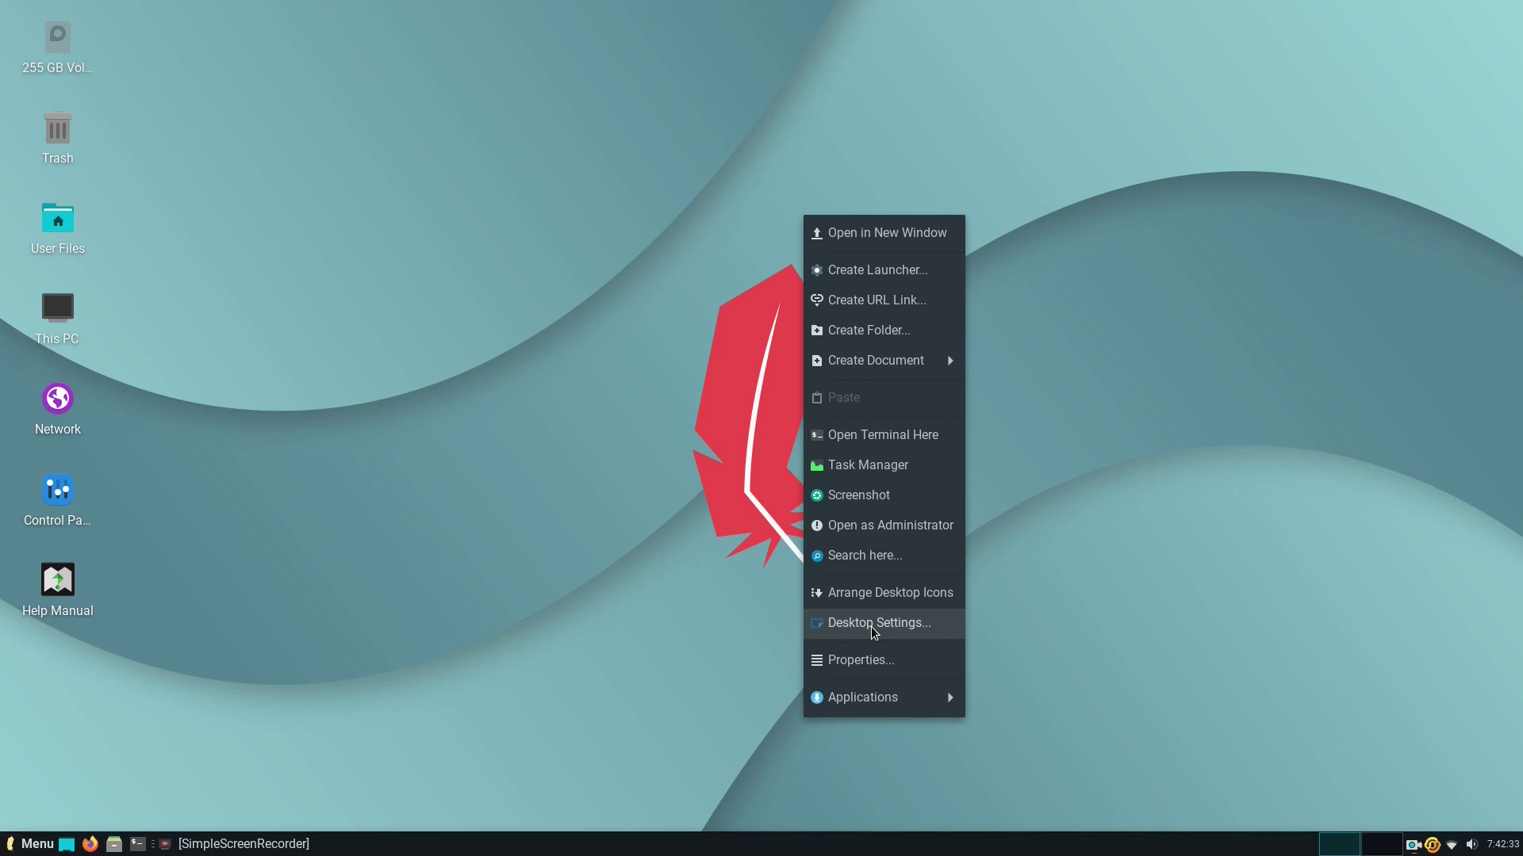
left_click(873, 626)
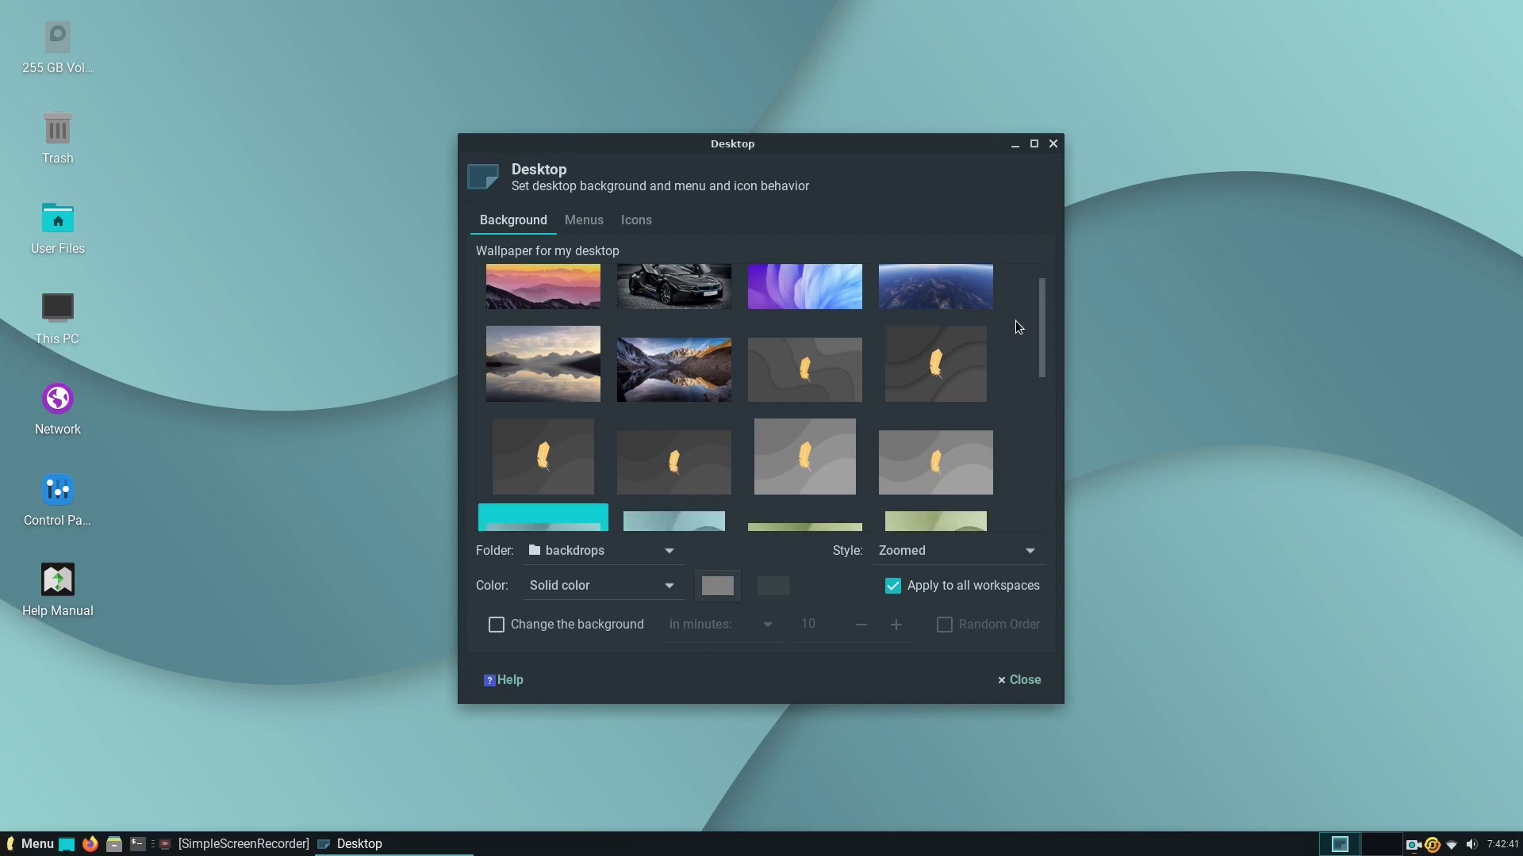
scroll(1017, 327, "down", 4)
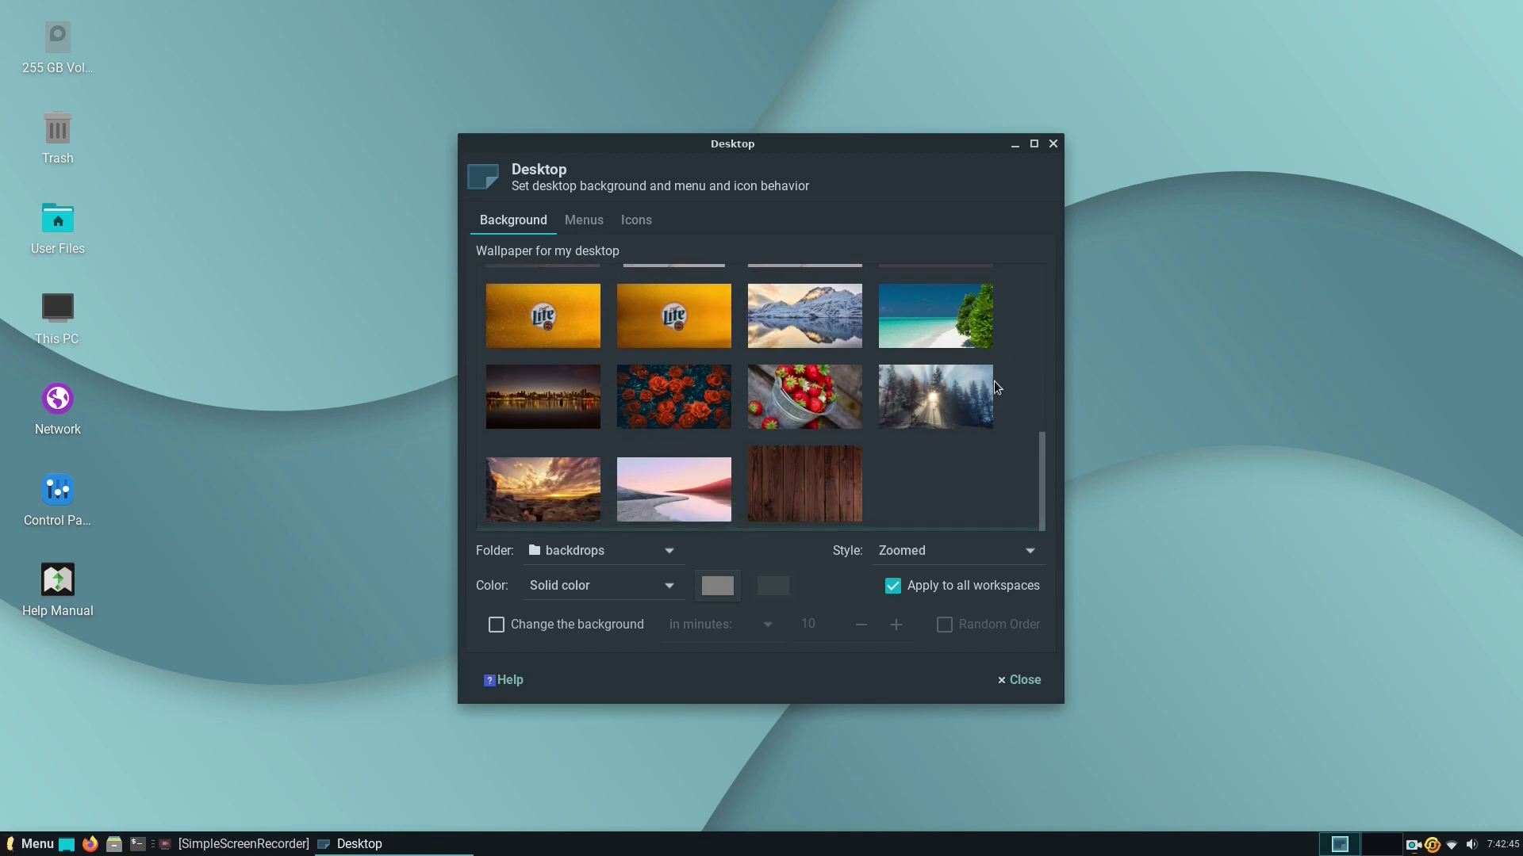
left_click(959, 411)
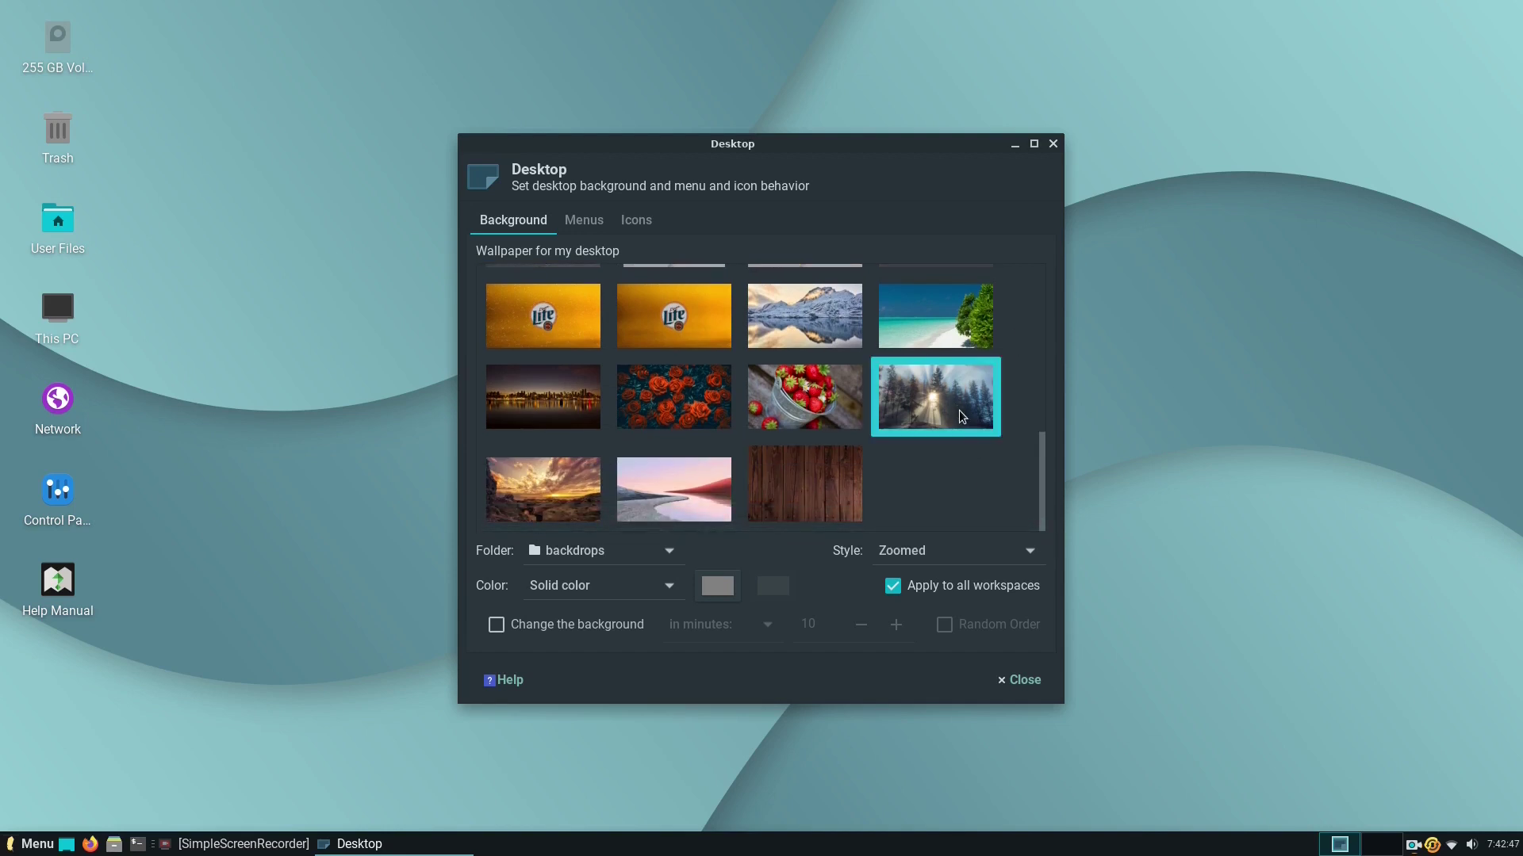
left_click(1016, 682)
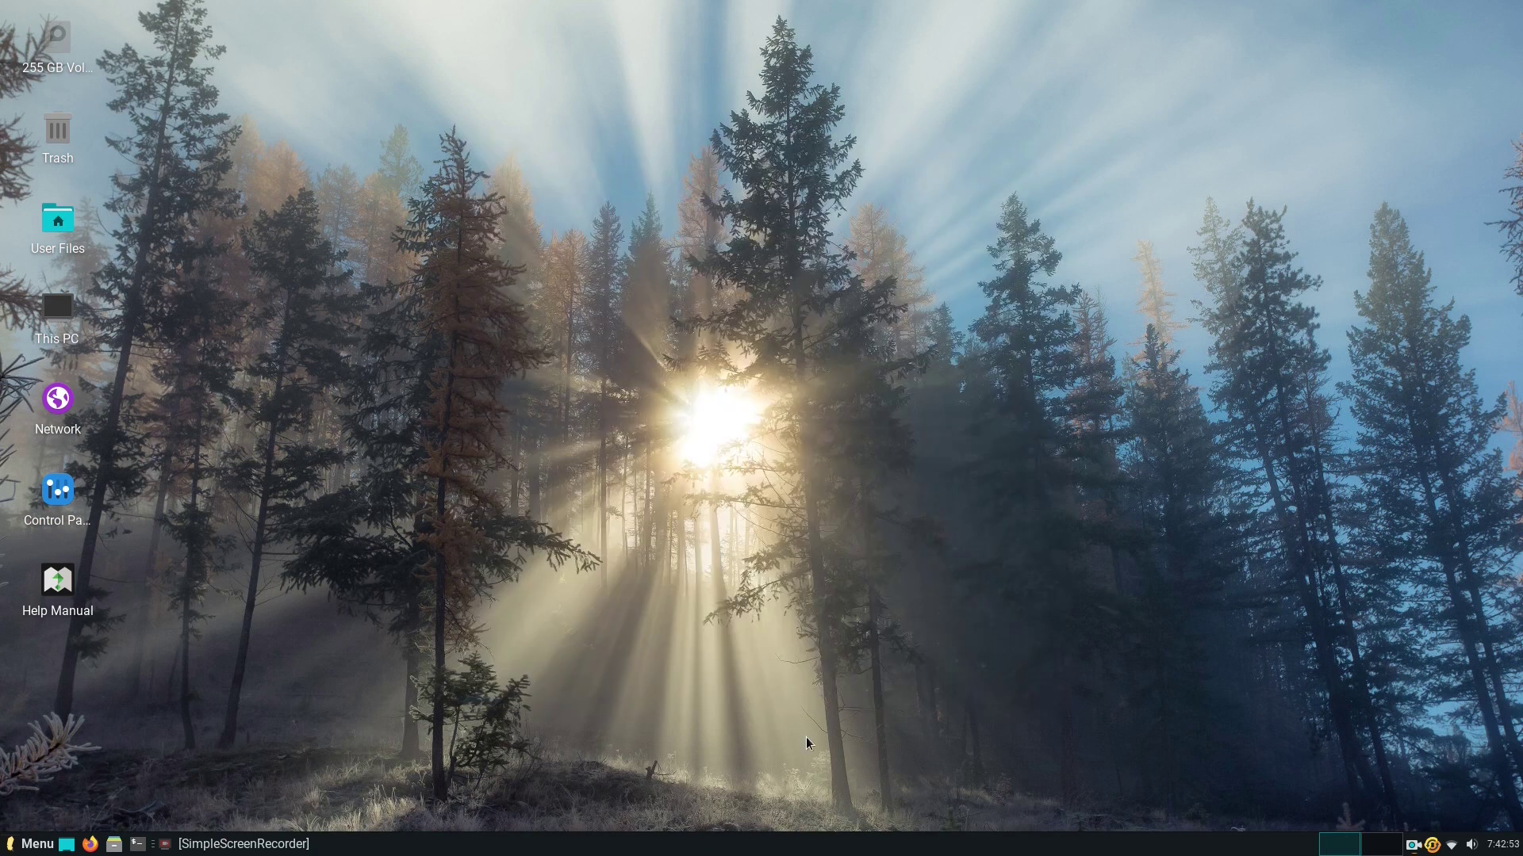
Raise the panel's Row size from 30 to 39 pixels in Panel Preferences.
right_click(797, 847)
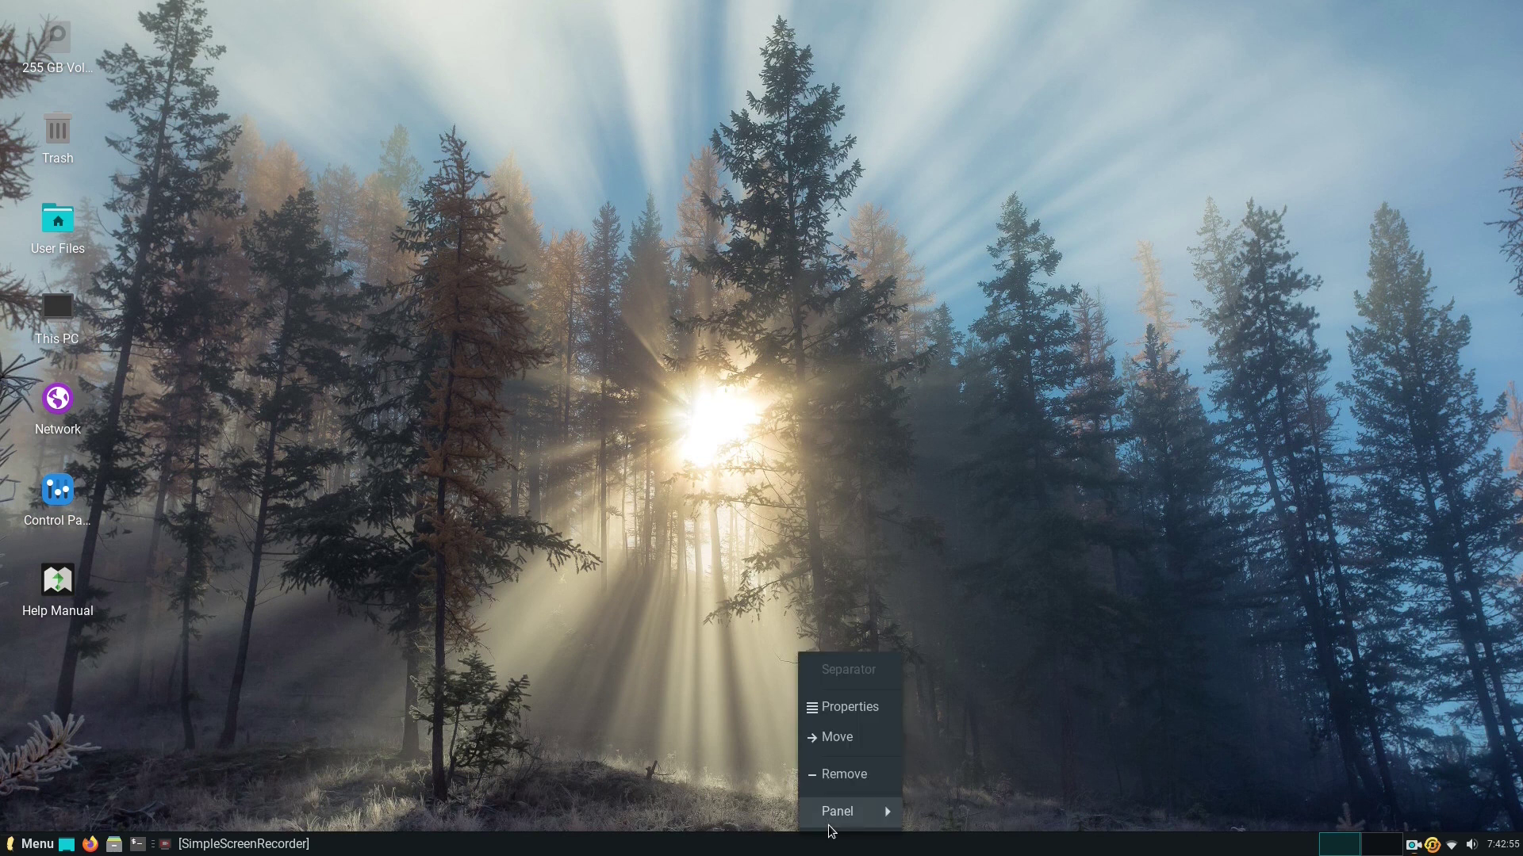
mouse_move(828, 824)
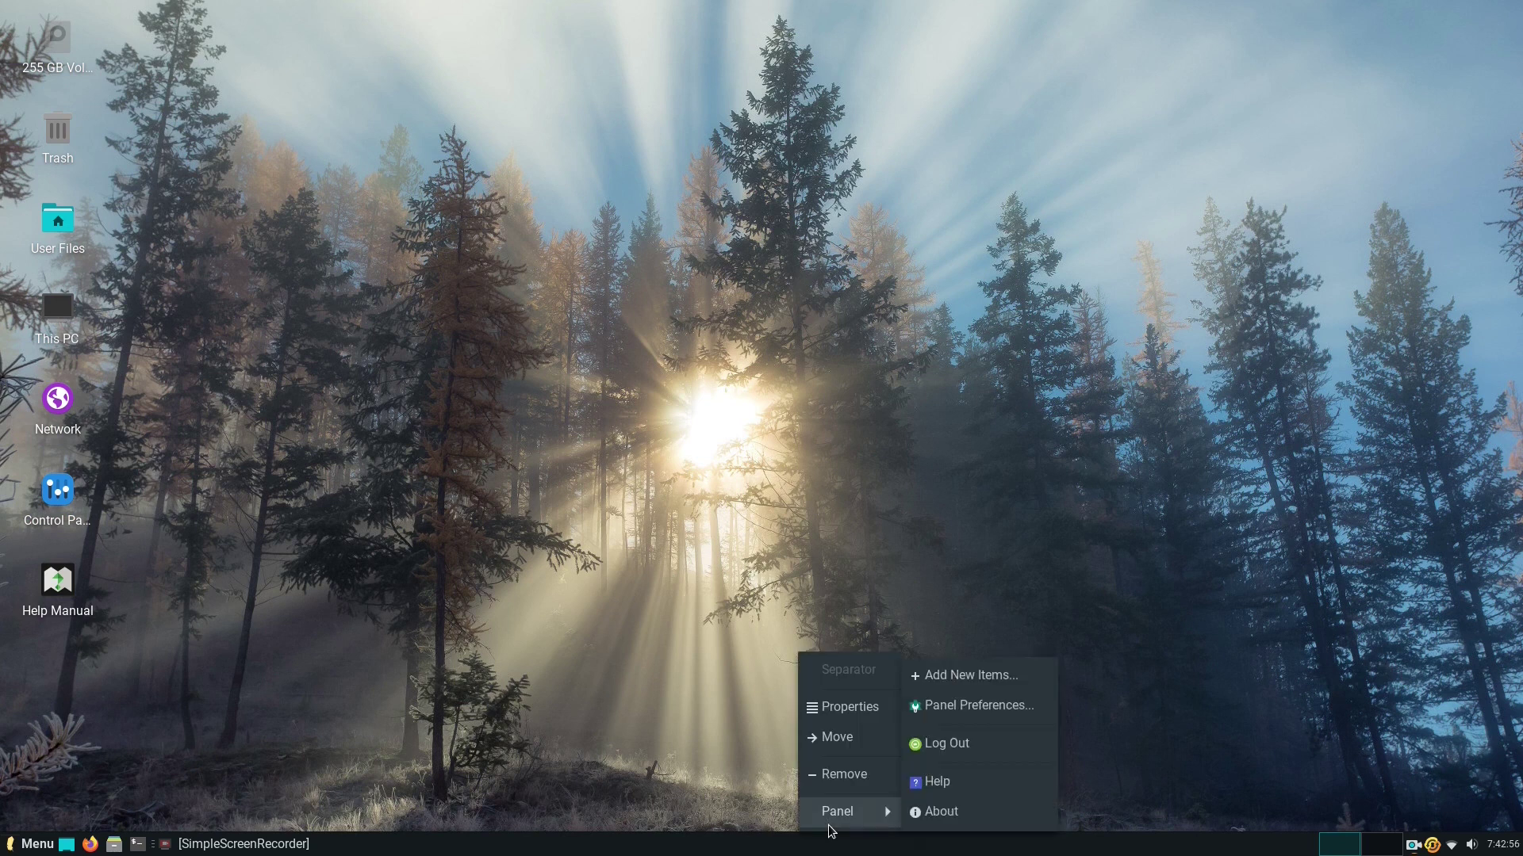
left_click(989, 707)
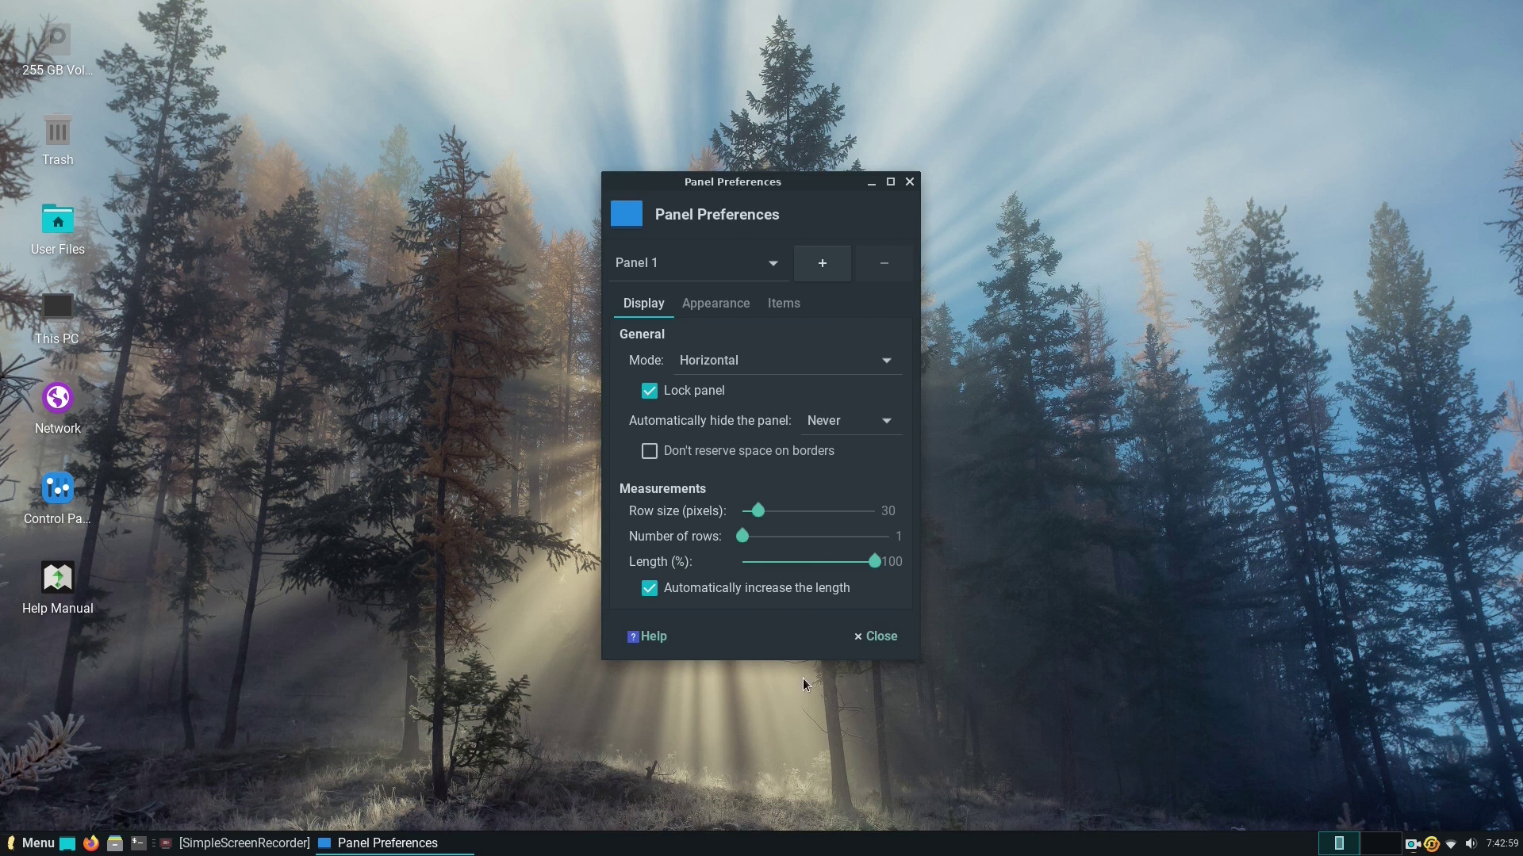
left_click_drag(762, 510, 794, 510)
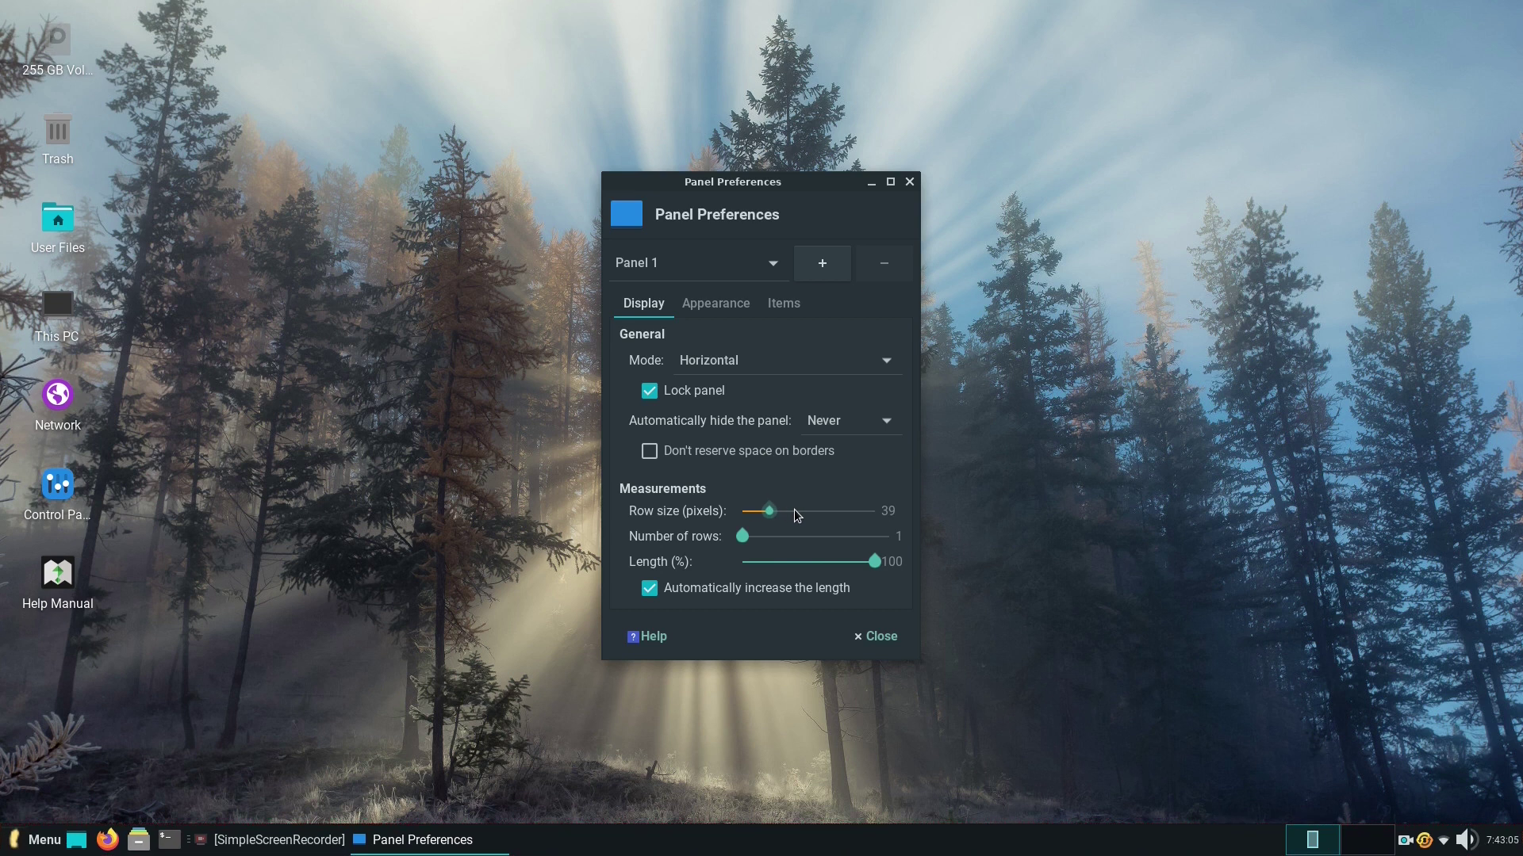
left_click(894, 636)
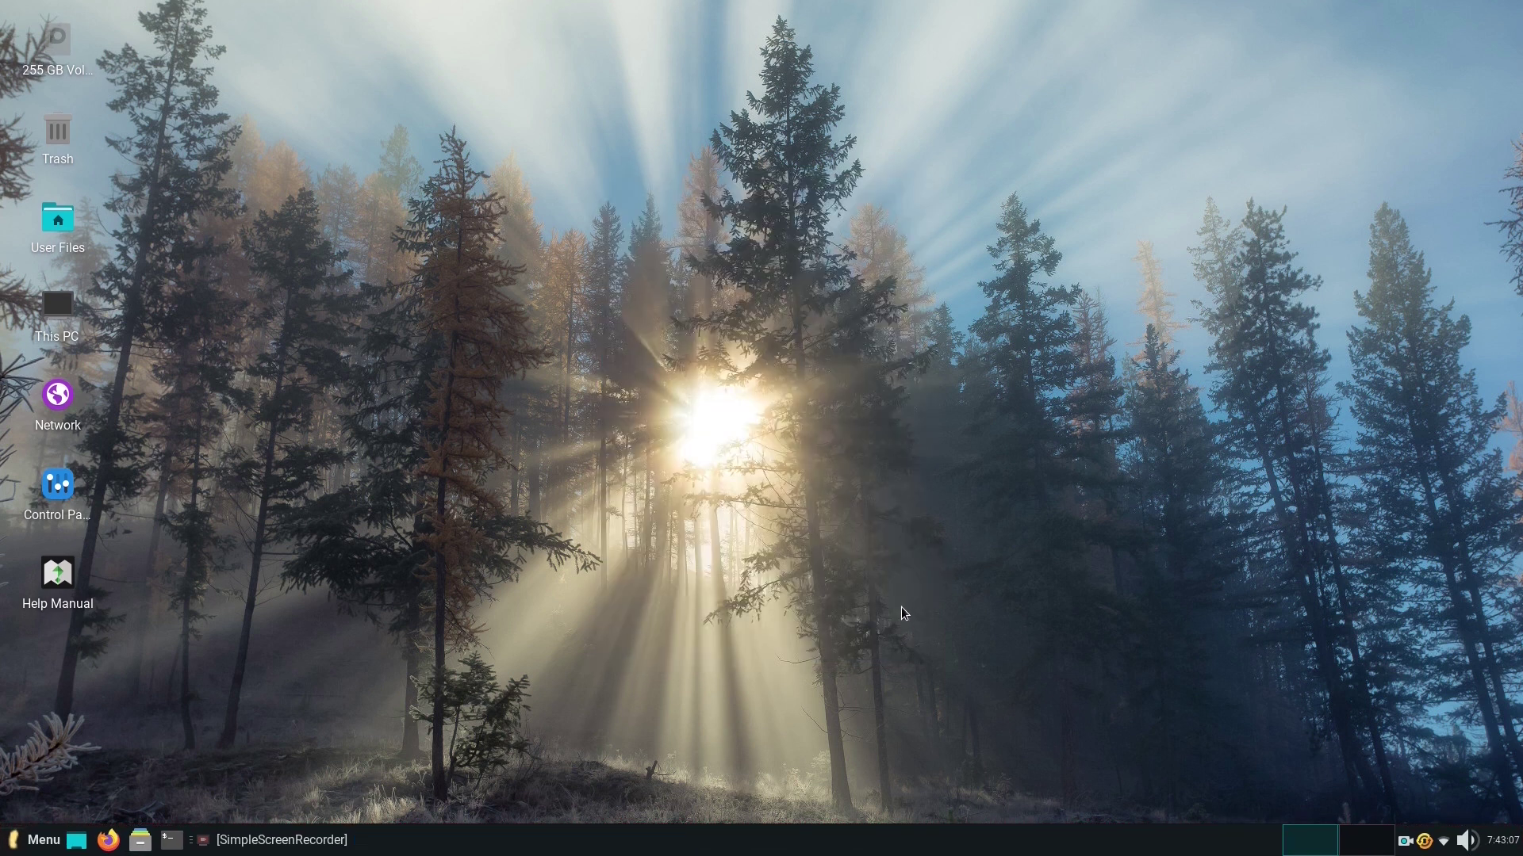
Create a desktop folder named 'web', open it in Thunar and centre its window.
right_click(831, 254)
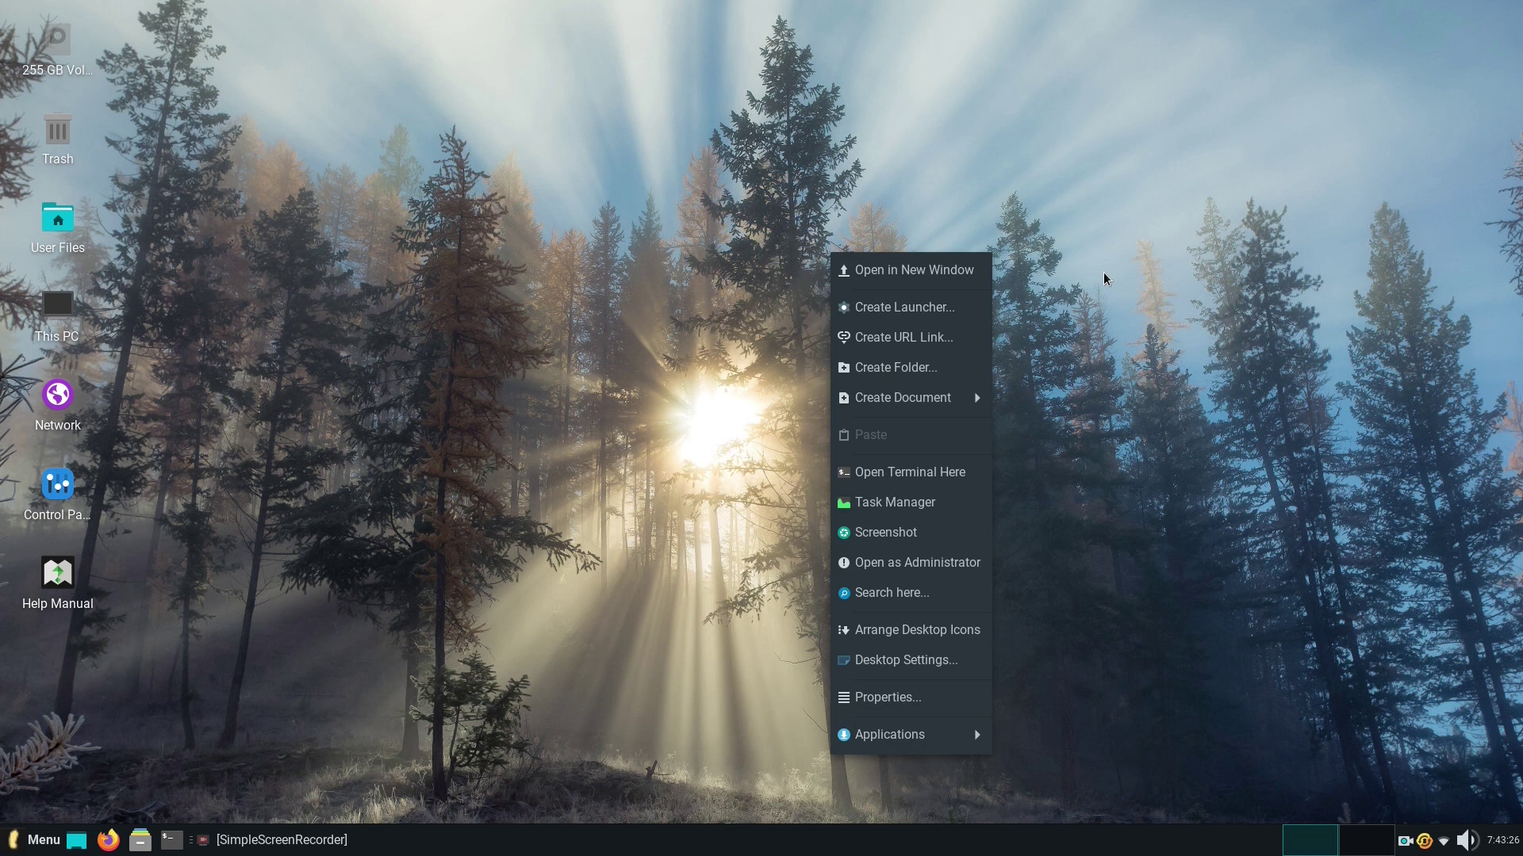
left_click(909, 379)
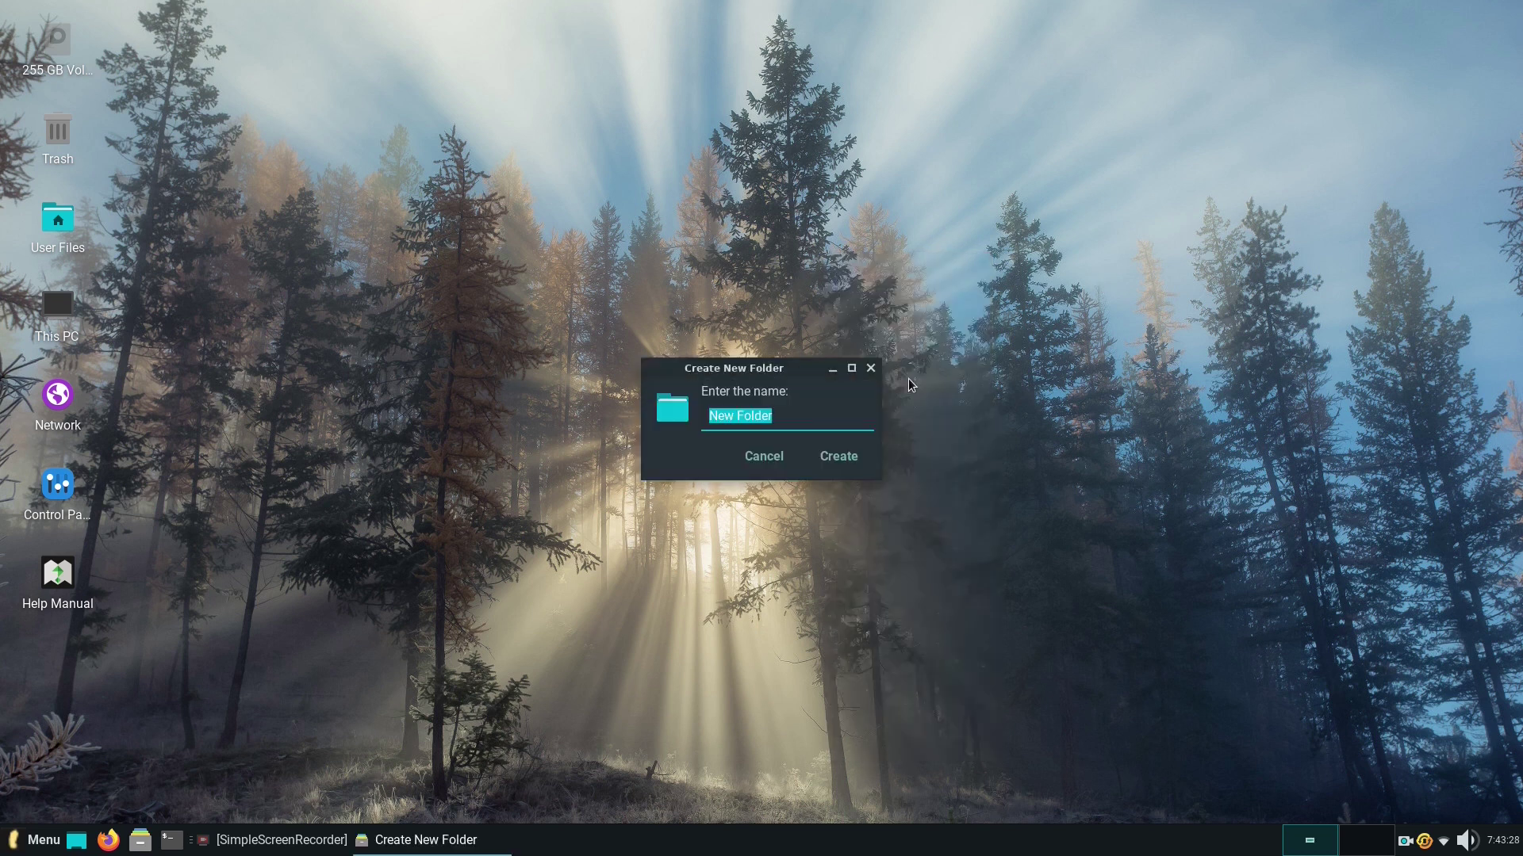
type("web")
left_click(829, 464)
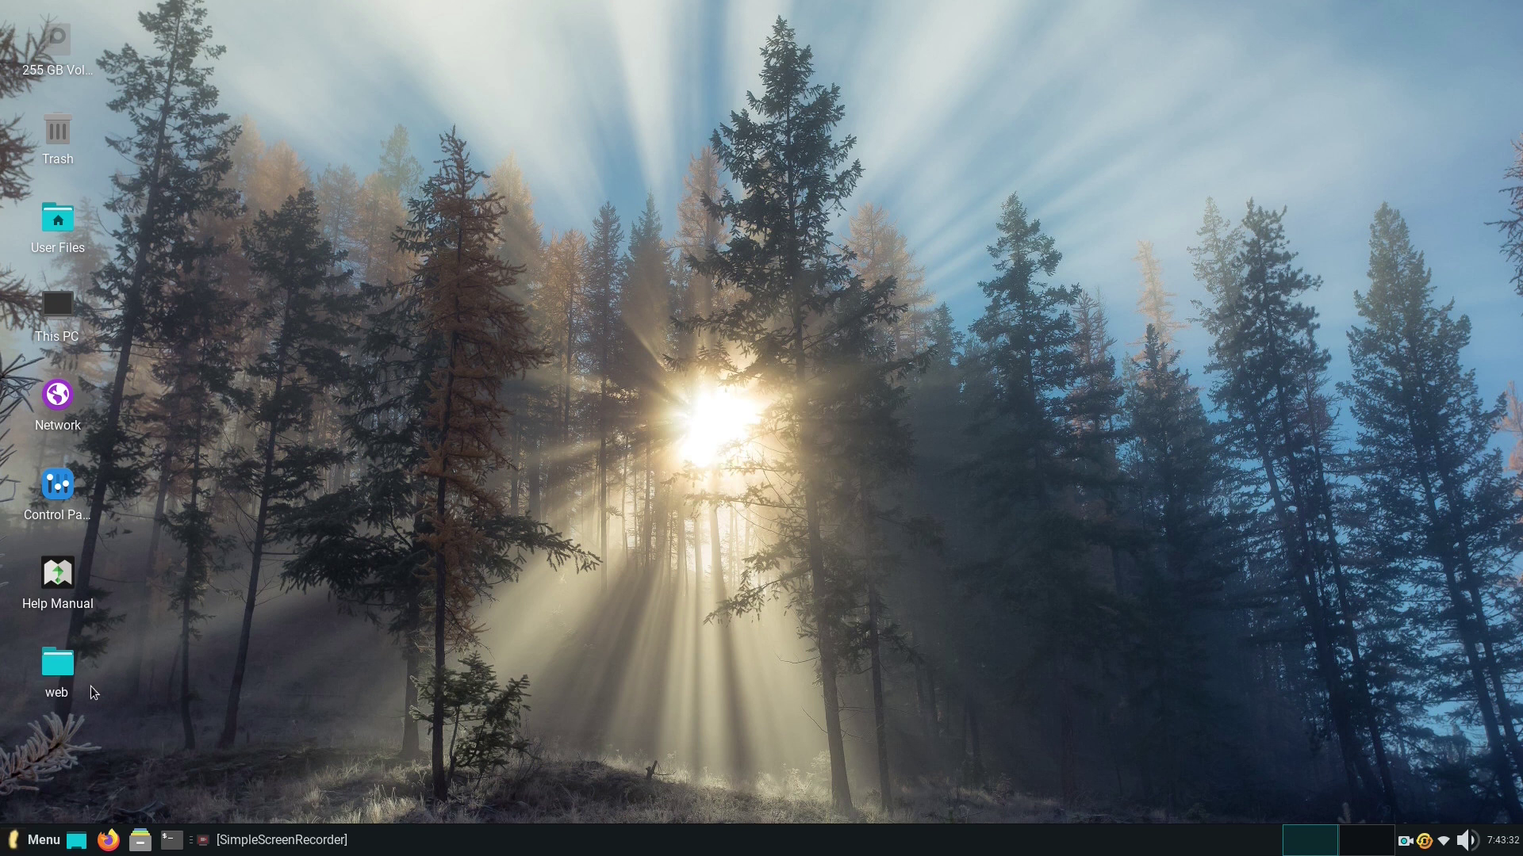
double_click(57, 666)
left_click_drag(429, 10, 841, 190)
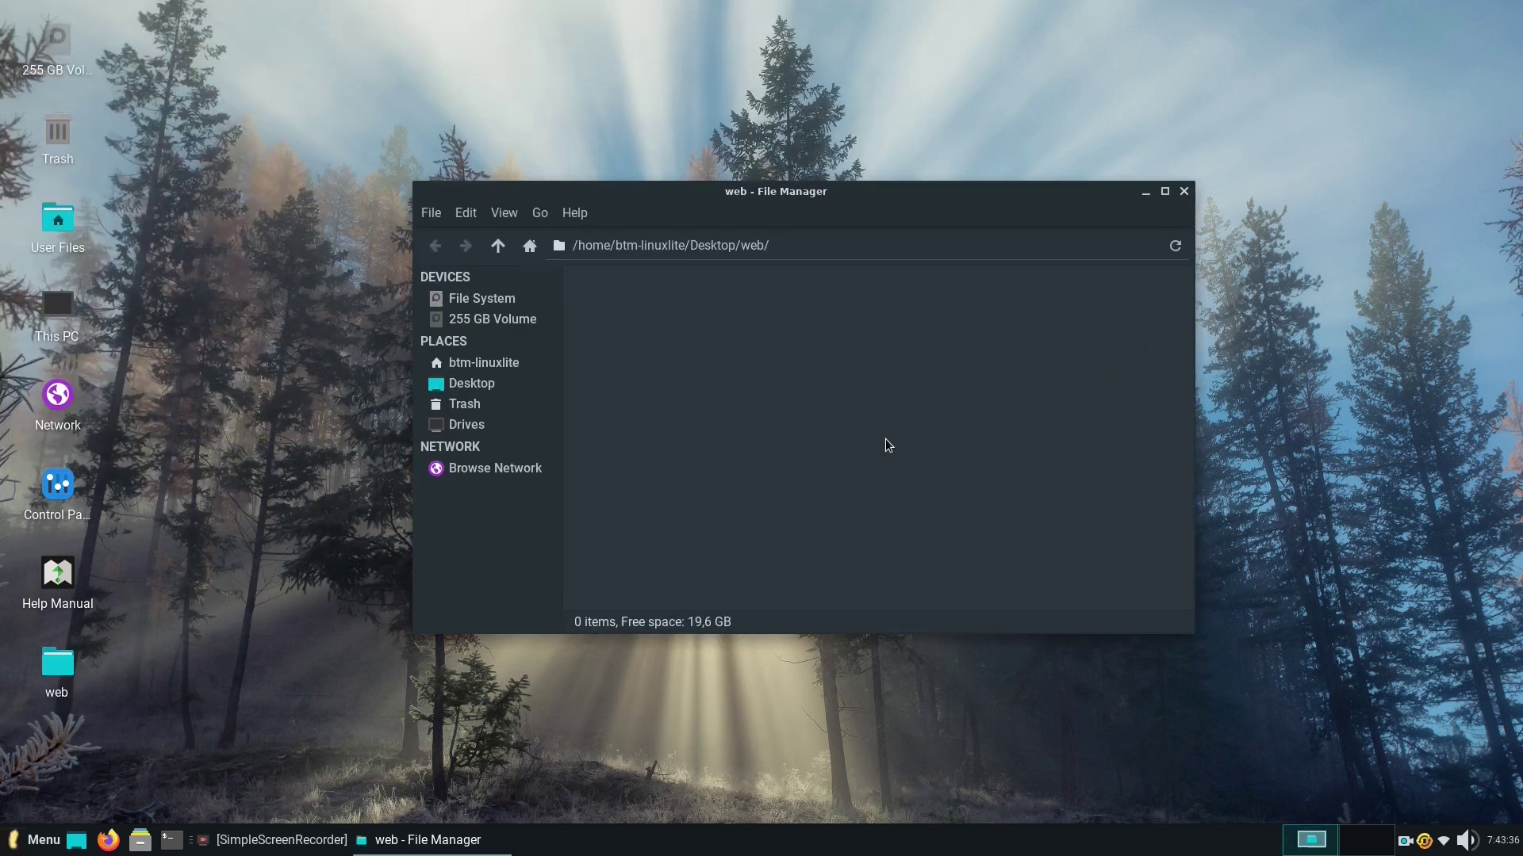